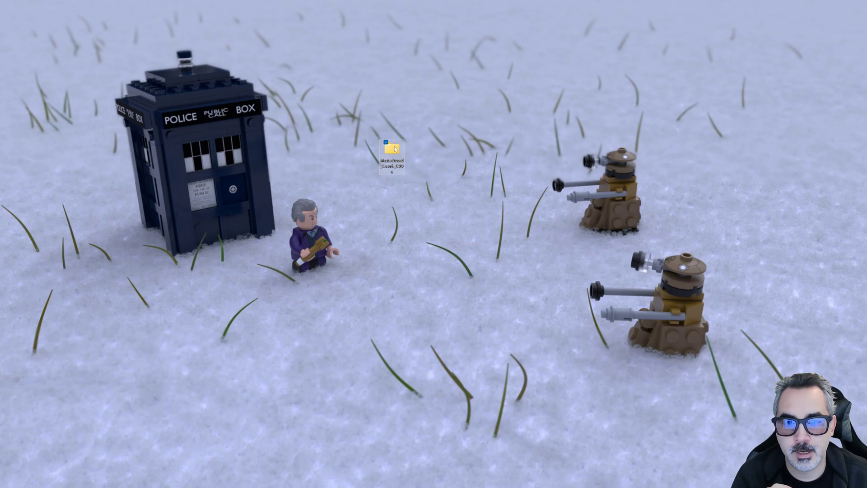
- Open the MasterSword_Sheath_LODs folder on the desktop and look through its LOD0, LOD1 and LOD2 subfolders
double_click(392, 146)
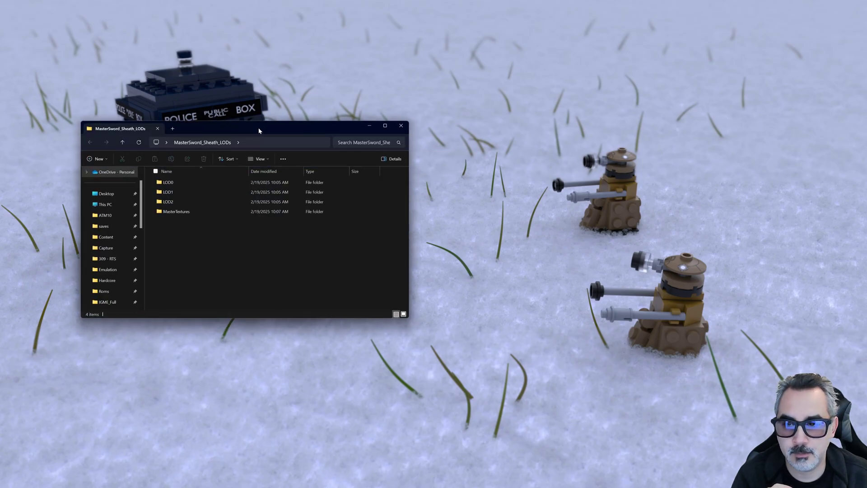
left_click_drag(261, 128, 400, 181)
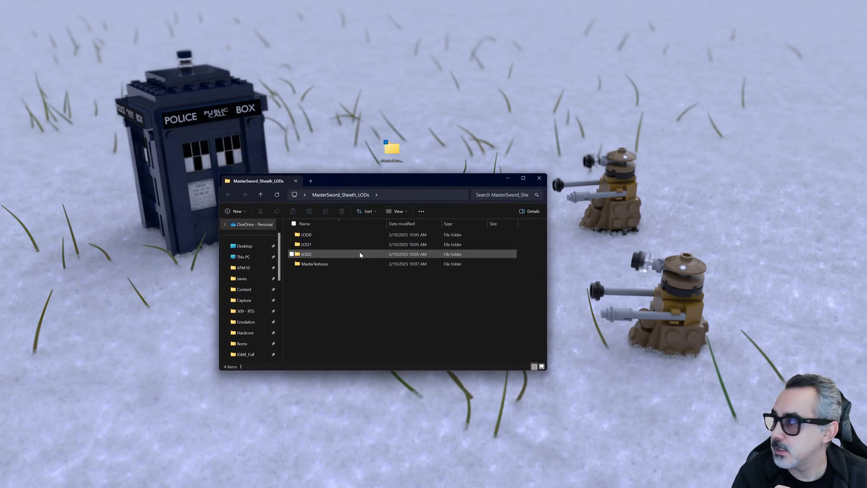
double_click(314, 235)
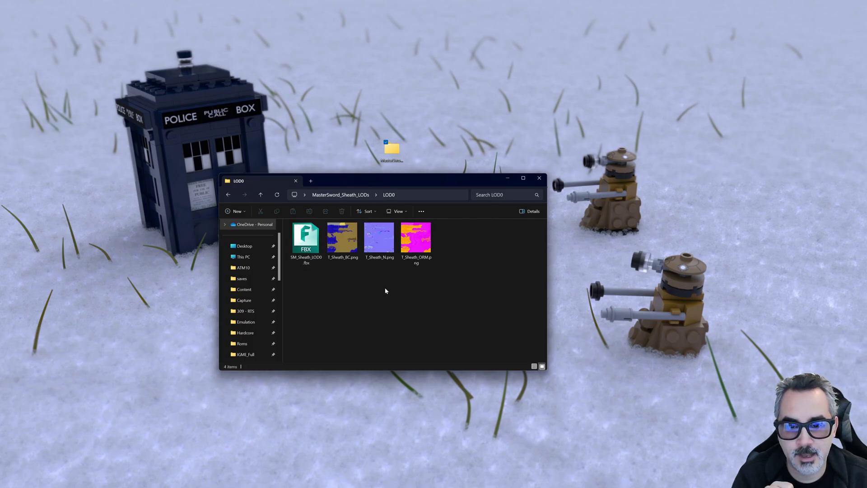
key("alt+Left")
double_click(337, 245)
key("alt+Left")
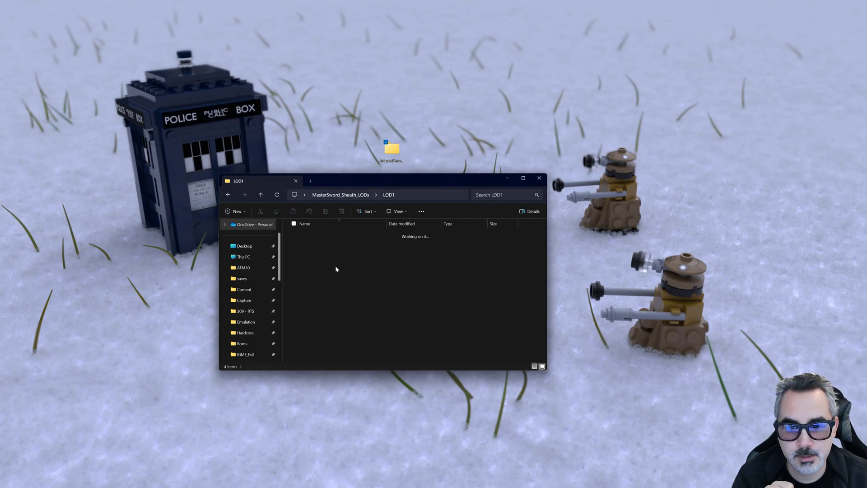
double_click(334, 254)
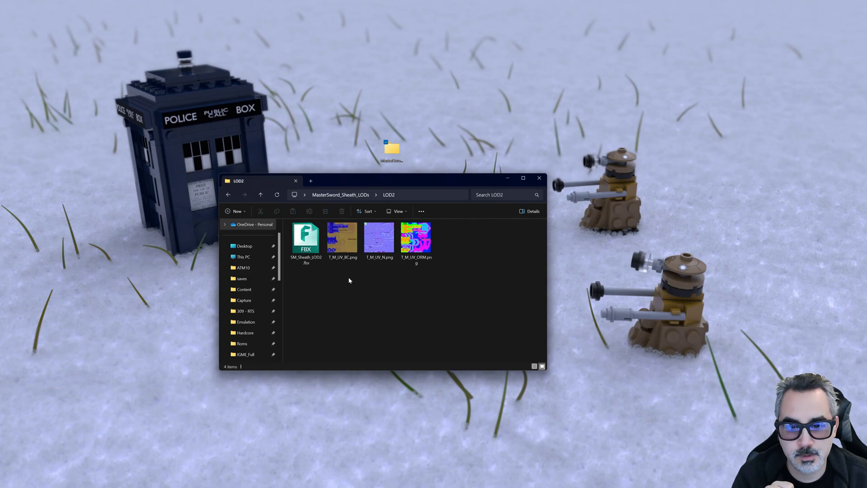
- Open the MasterTextures folder, switch to Unreal Editor and place the folder window in front of it
key("alt+Left")
double_click(323, 264)
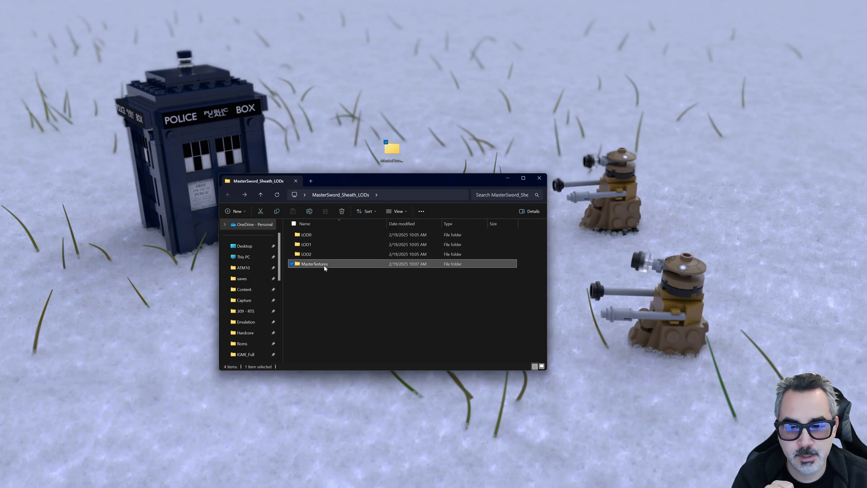
left_click_drag(497, 318, 285, 223)
left_click(460, 304)
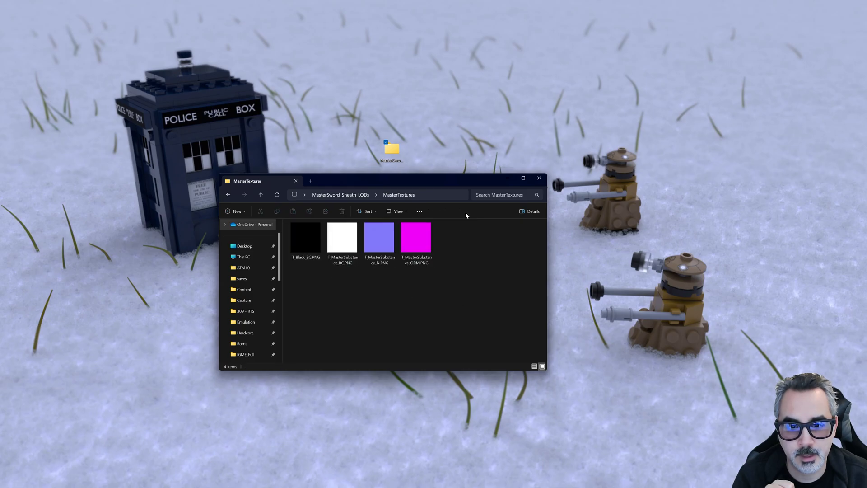
left_click_drag(478, 183, 161, 53)
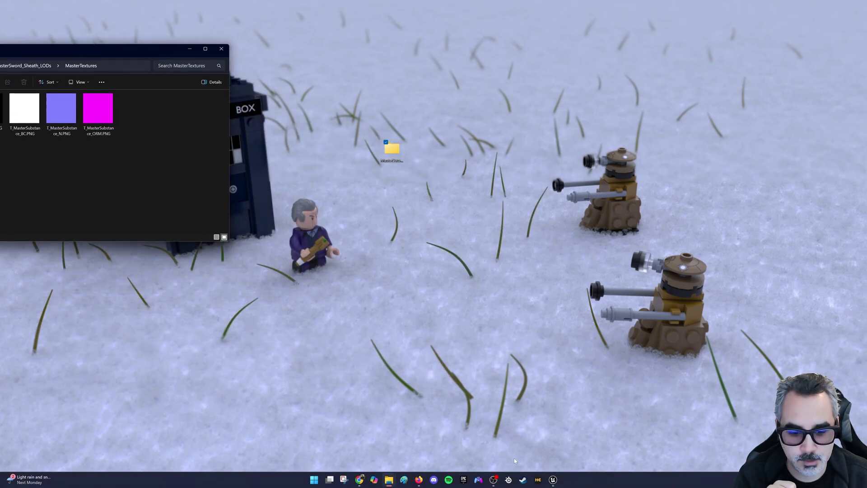
left_click(552, 480)
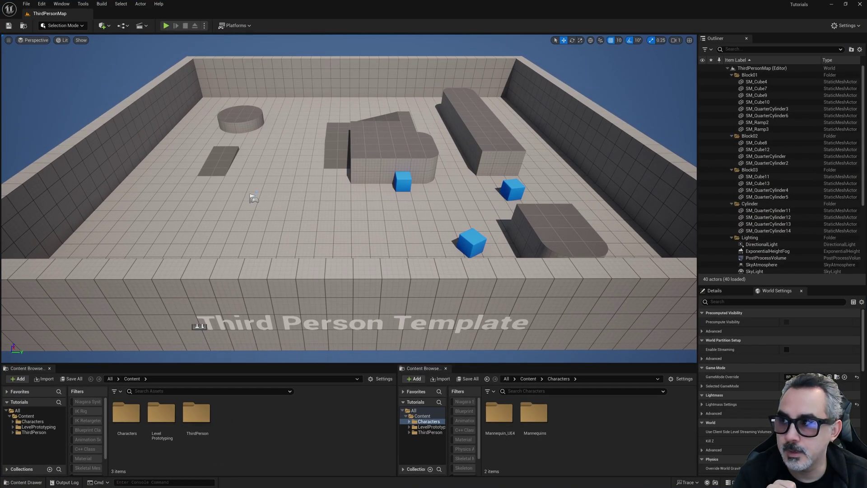
key("alt+Tab")
left_click_drag(128, 56, 481, 63)
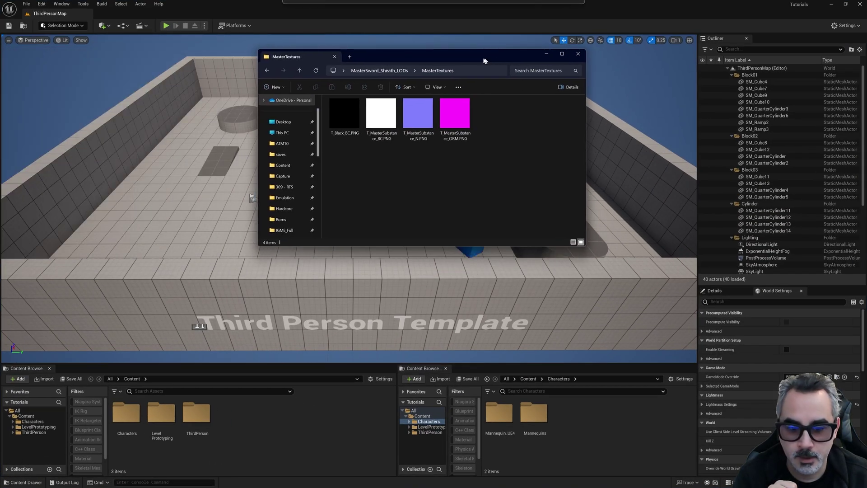
- Create a folder named IGME inside the project's Content folder and open it
left_click(286, 444)
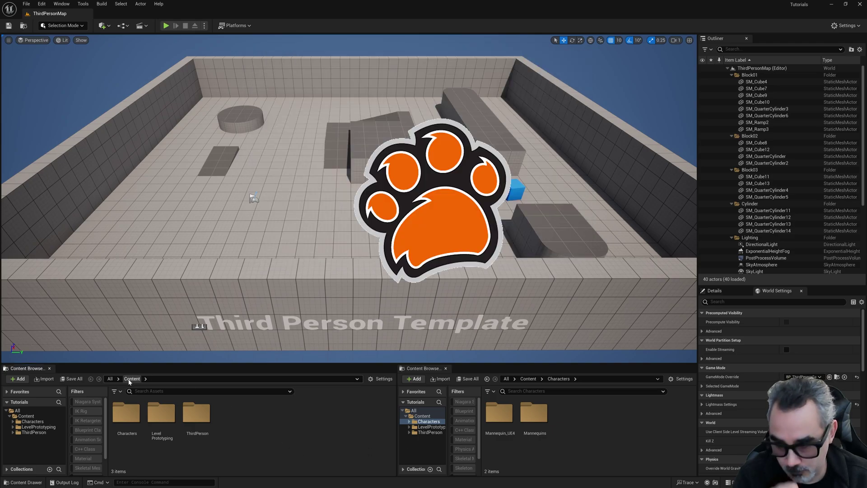
right_click(266, 454)
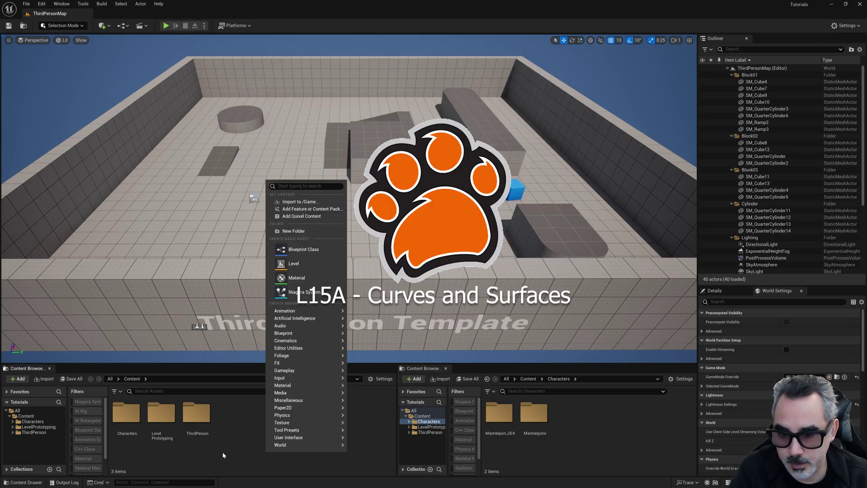
left_click(310, 232)
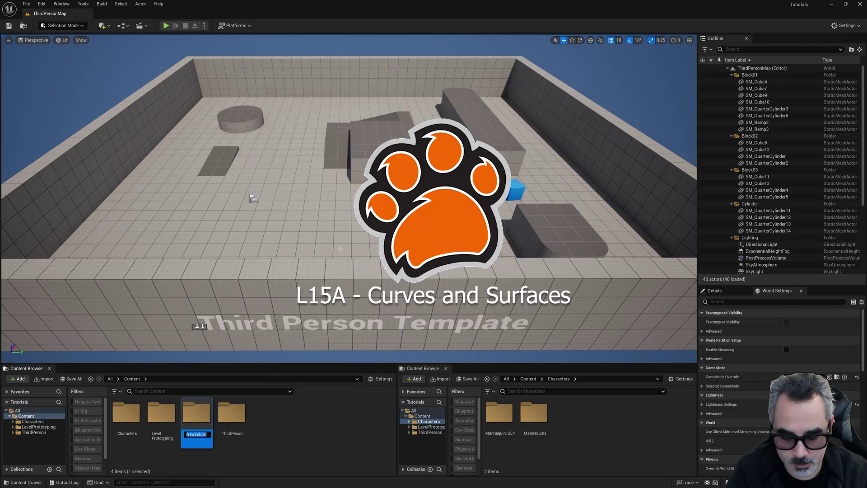
type("IGME")
key("Return")
key("Return")
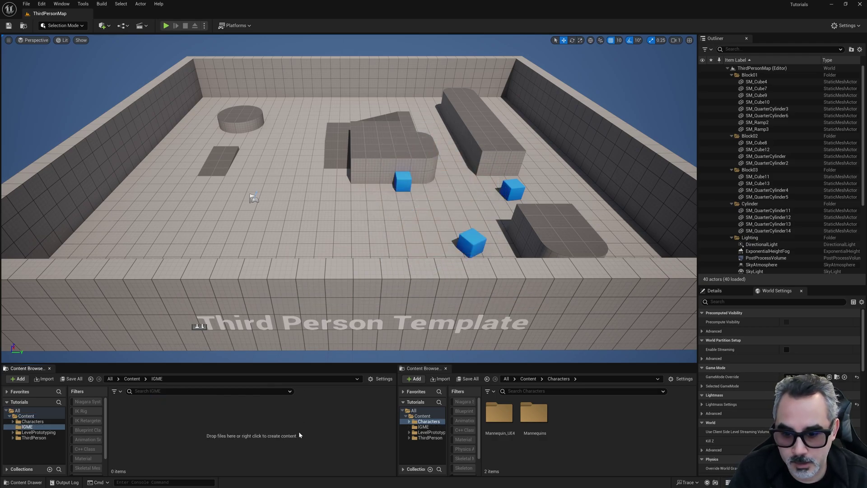
- Create an IGME317 folder inside IGME and a labigm folder inside IGME317, opening each one
right_click(324, 437)
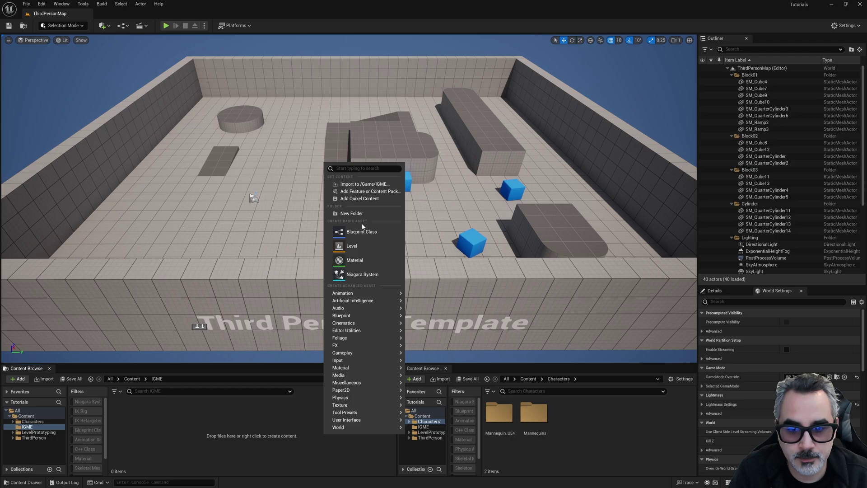
left_click(352, 213)
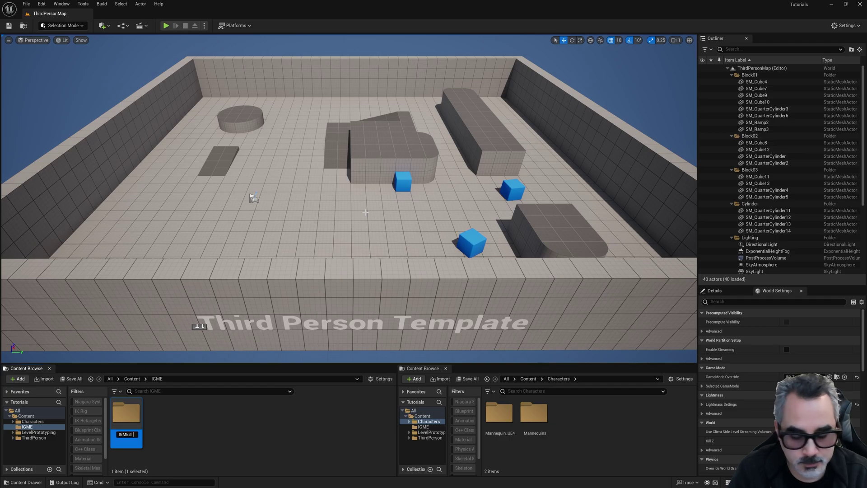
key("Return")
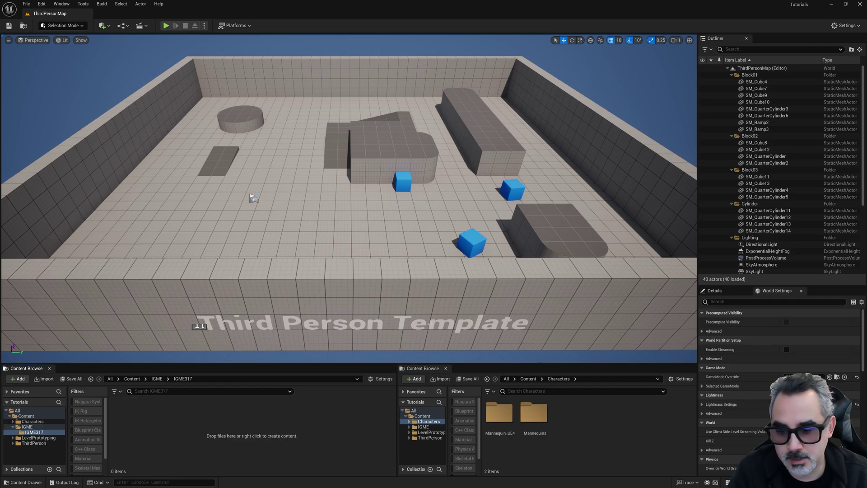
right_click(277, 427)
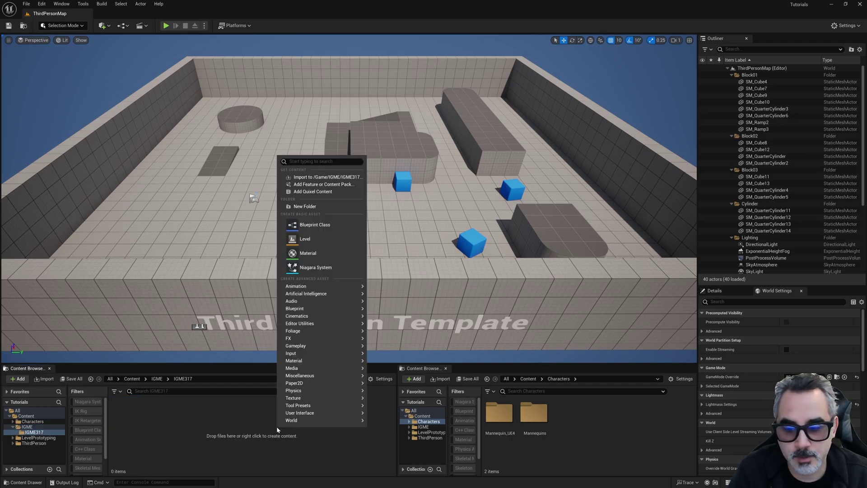
left_click(316, 206)
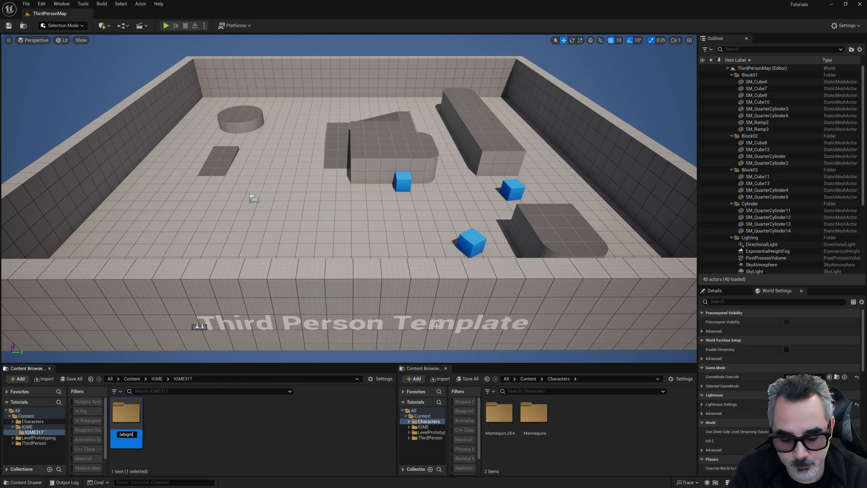
key("Return")
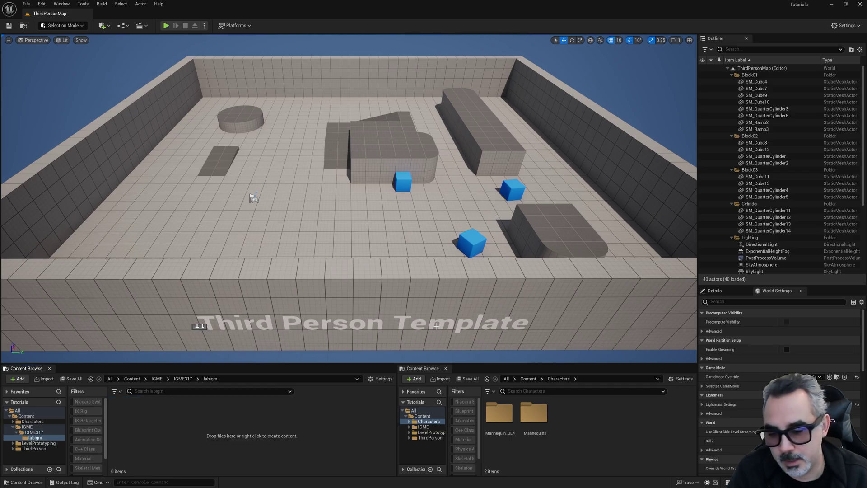
- Create a folder named Materials inside the labigm folder and open it
right_click(229, 437)
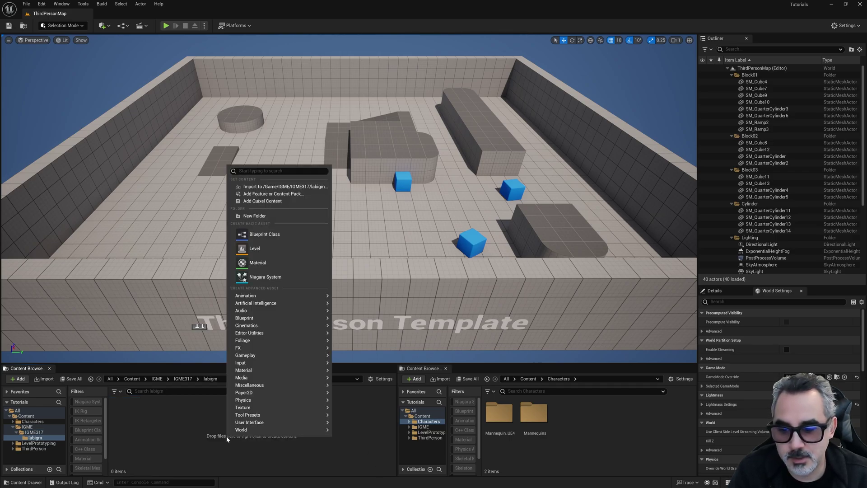
left_click(254, 217)
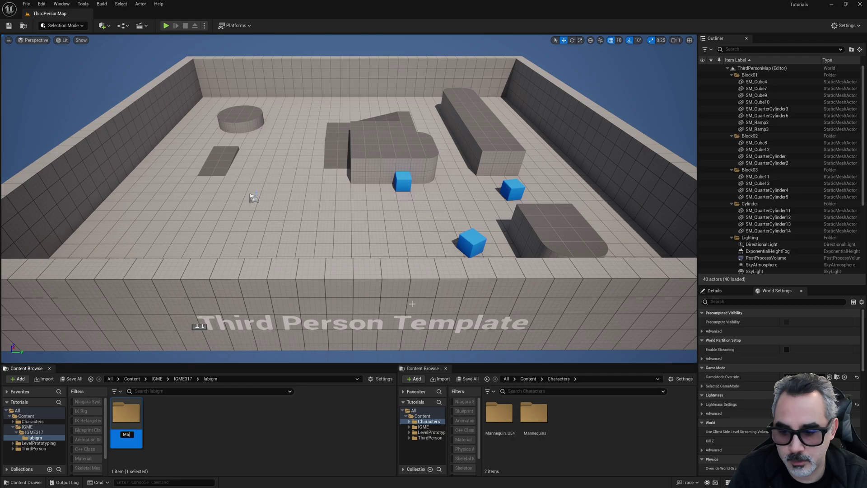
key("Return")
key("Return")
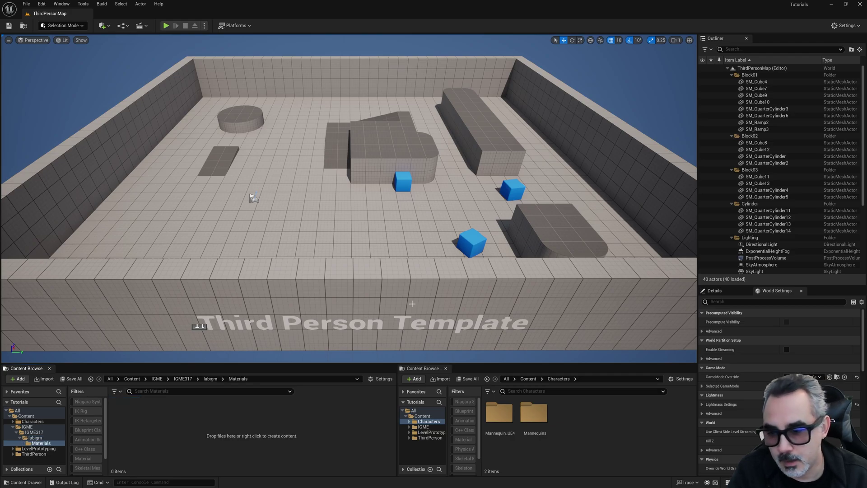
right_click(279, 437)
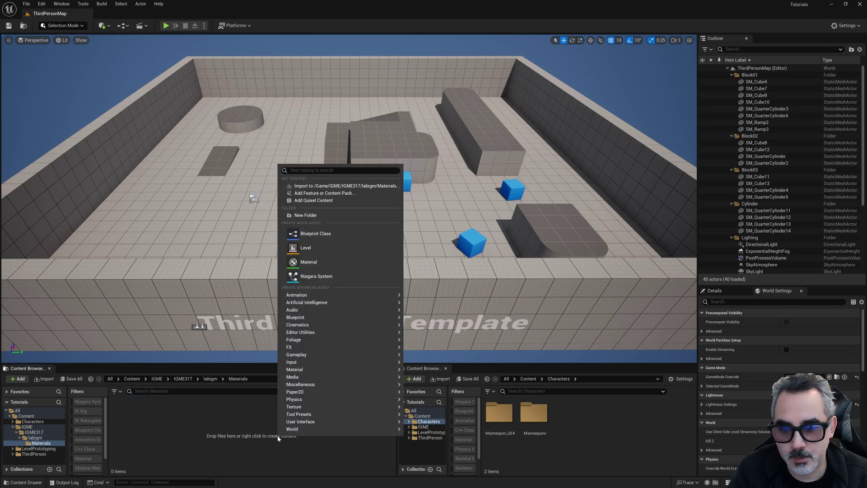
left_click(326, 216)
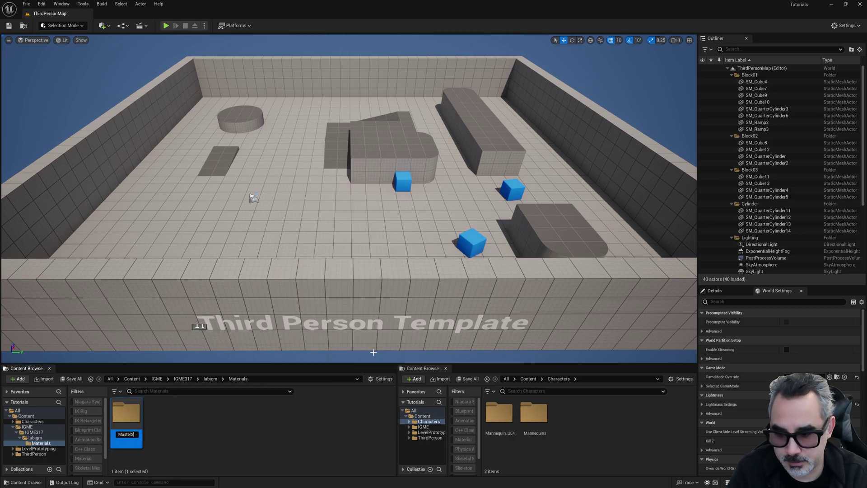
key("Escape")
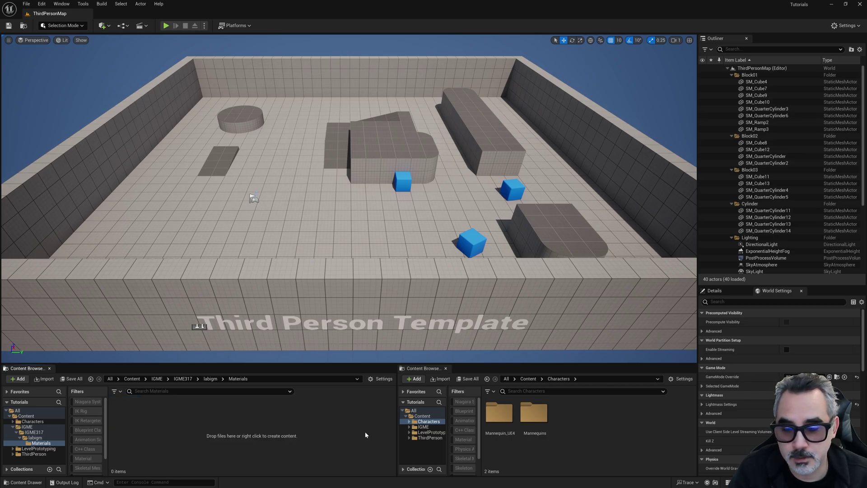
- Import all four textures from the MasterTextures folder into the project's Materials folder
key("alt+Tab")
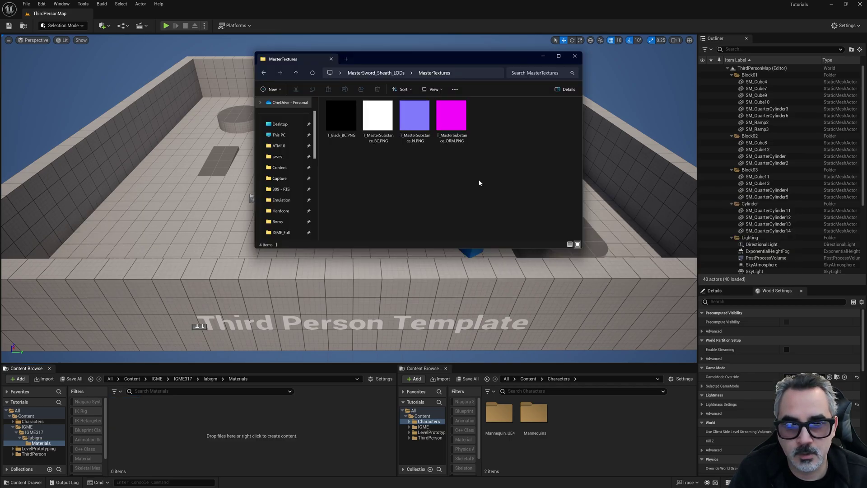
left_click_drag(498, 181, 337, 117)
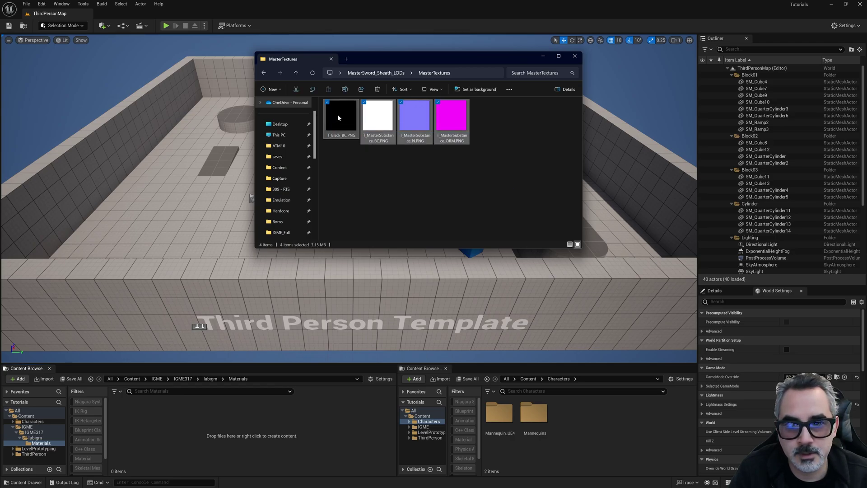
left_click_drag(189, 431, 189, 430)
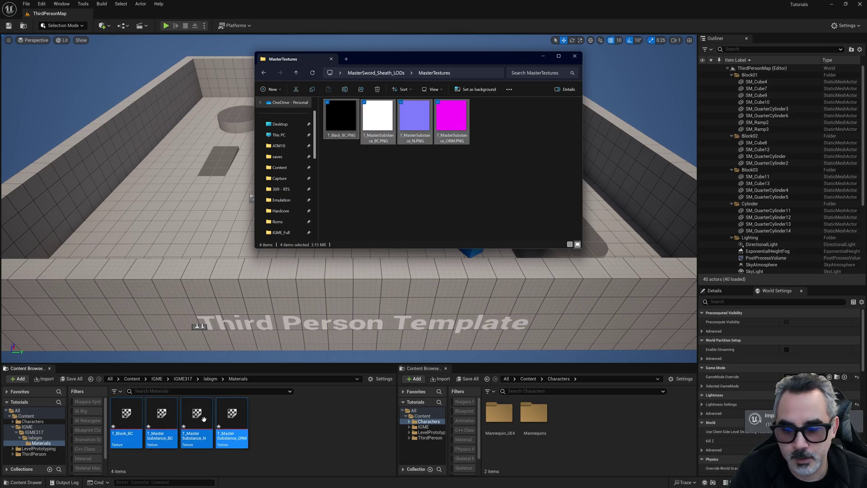
left_click(298, 440)
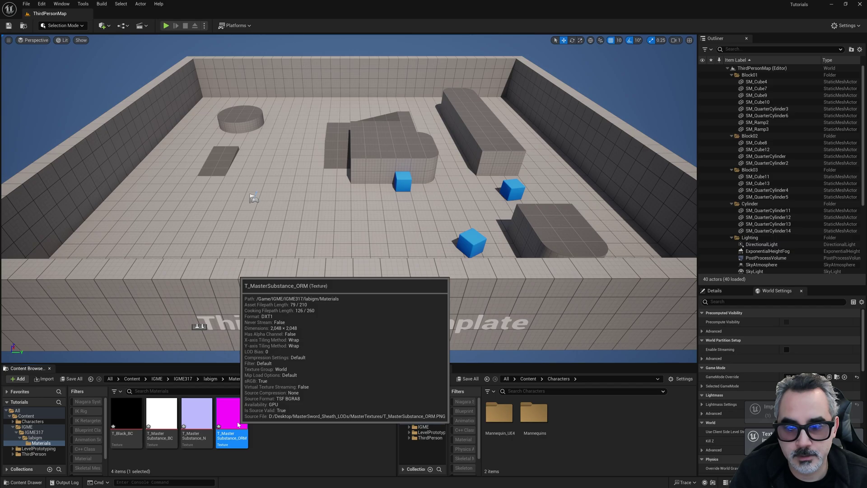
- Disable sRGB on the T_MasterSubstance_ORM texture, save the texture and close its editor
double_click(232, 427)
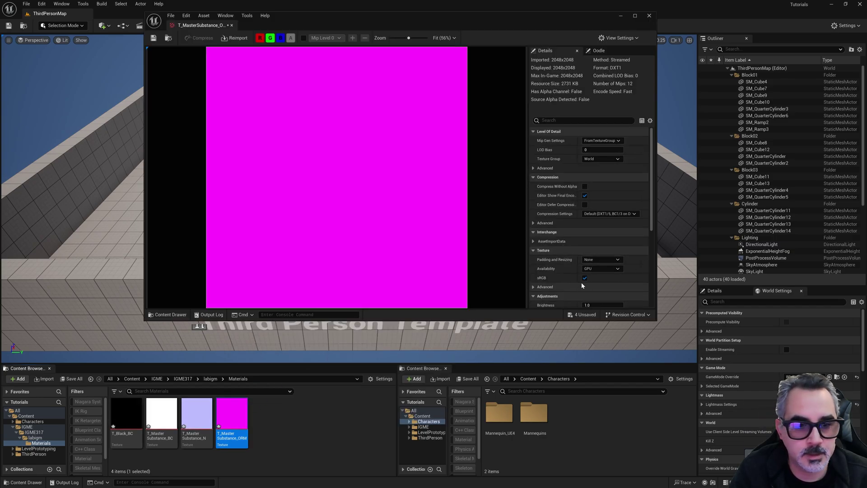
left_click(584, 278)
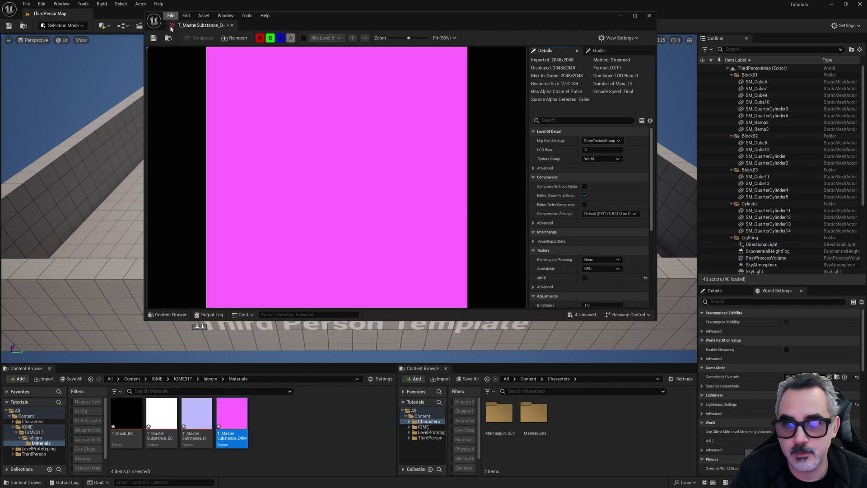
left_click(153, 38)
left_click(232, 26)
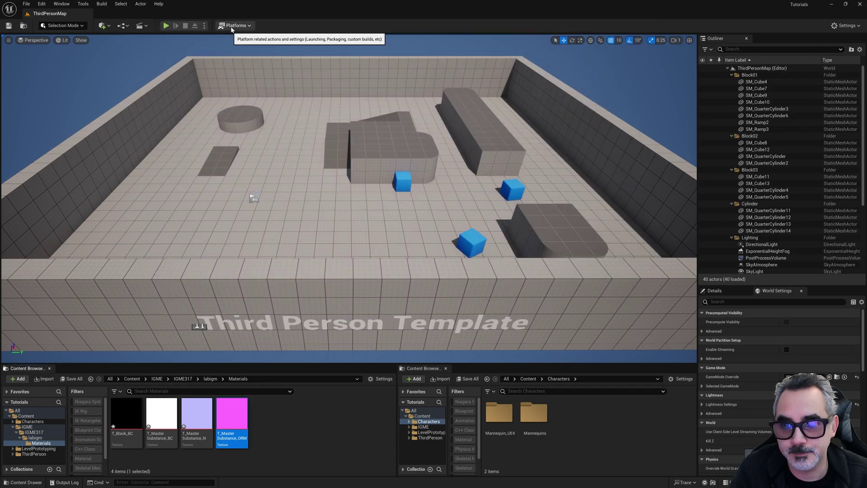
- Create a material named M_MasterSubstance in the Materials folder and open it for editing
left_click(325, 431)
right_click(294, 435)
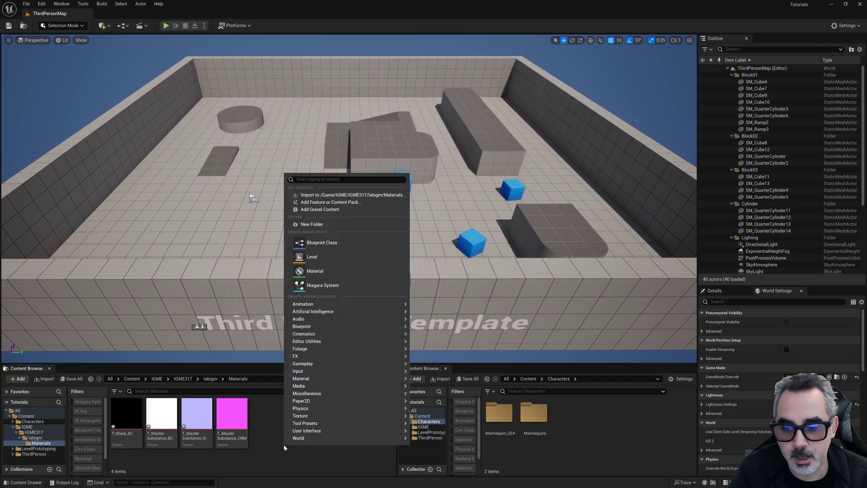
left_click(335, 270)
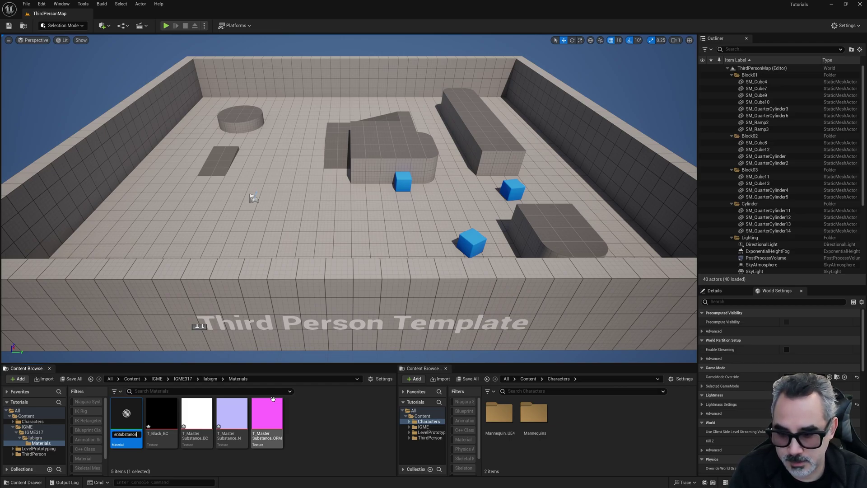
type("M_MasterSubstance")
key("Return")
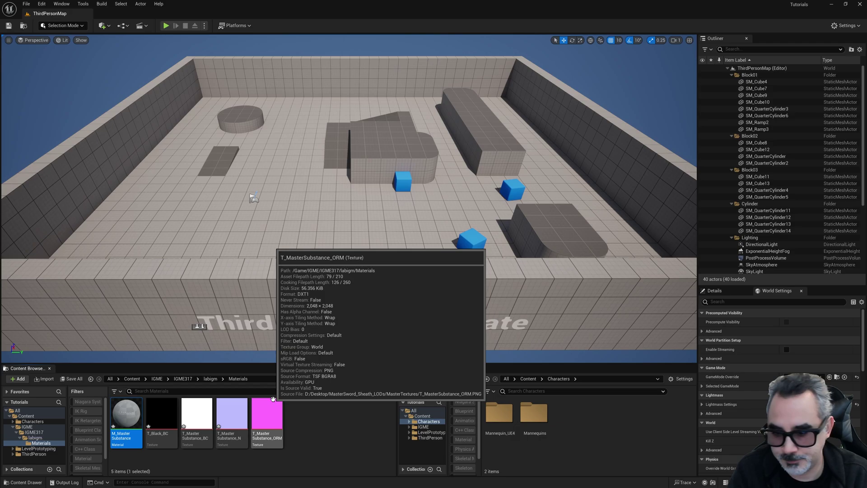
double_click(127, 415)
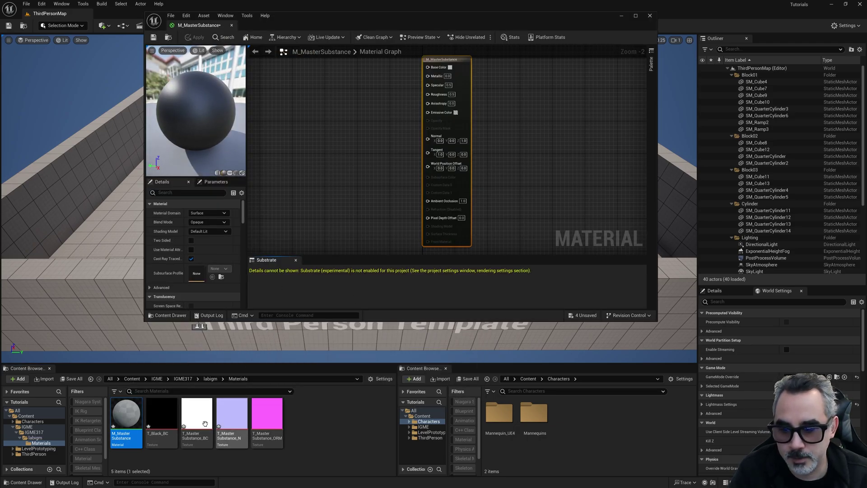
- Add the T_MasterSubstance_BC, T_MasterSubstance_N and T_MasterSubstance_ORM textures to the material graph as texture samples
left_click(174, 422)
left_click(190, 423)
left_click(265, 422, "shift")
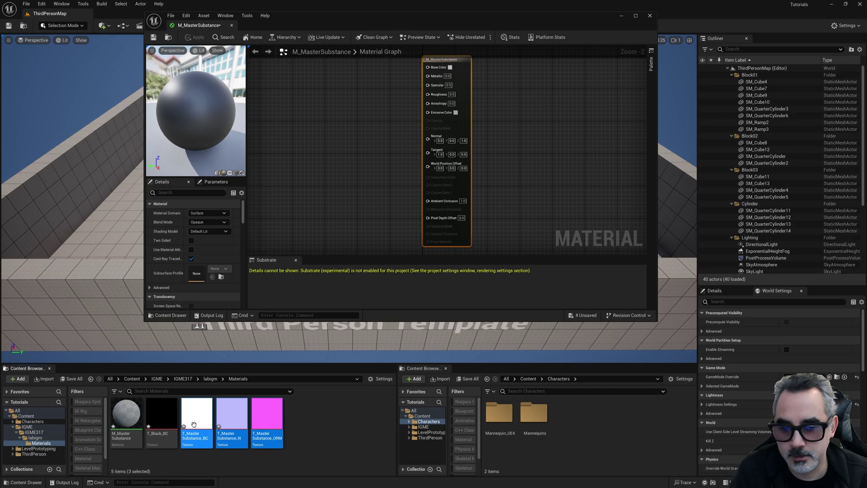
left_click_drag(193, 425, 311, 93)
right_click_drag(402, 167, 418, 227)
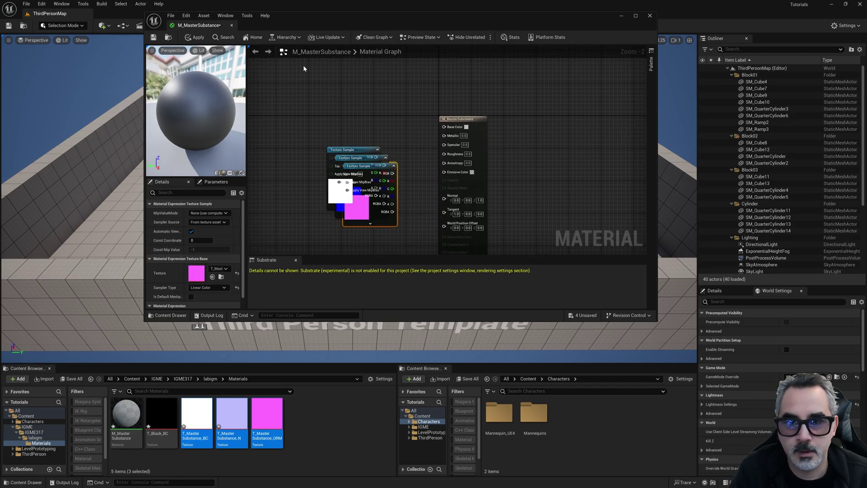
- Add a Constant3Vector node above the texture samples and feed its output into input A of a new Multiply node
right_click(330, 83)
type("constan")
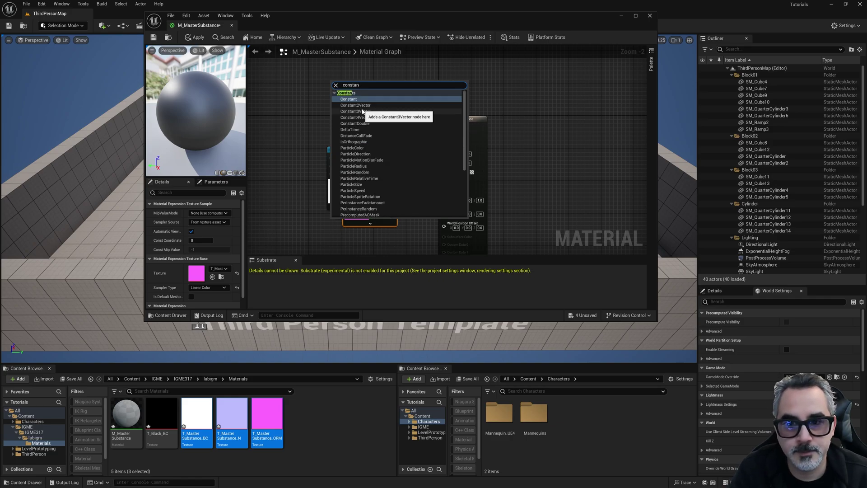
left_click(355, 111)
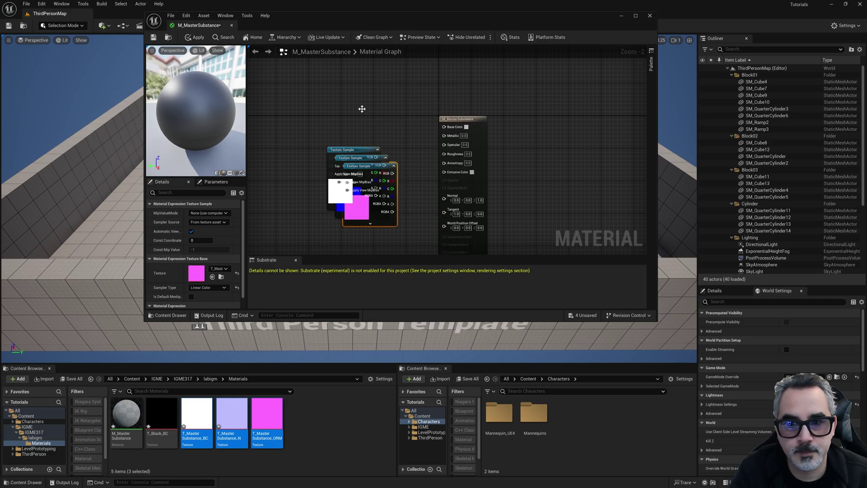
left_click_drag(351, 83, 395, 116)
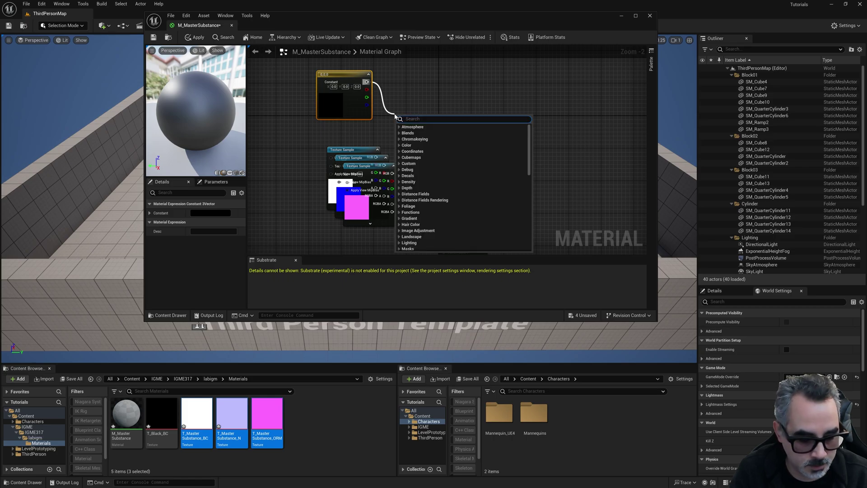
type("mult")
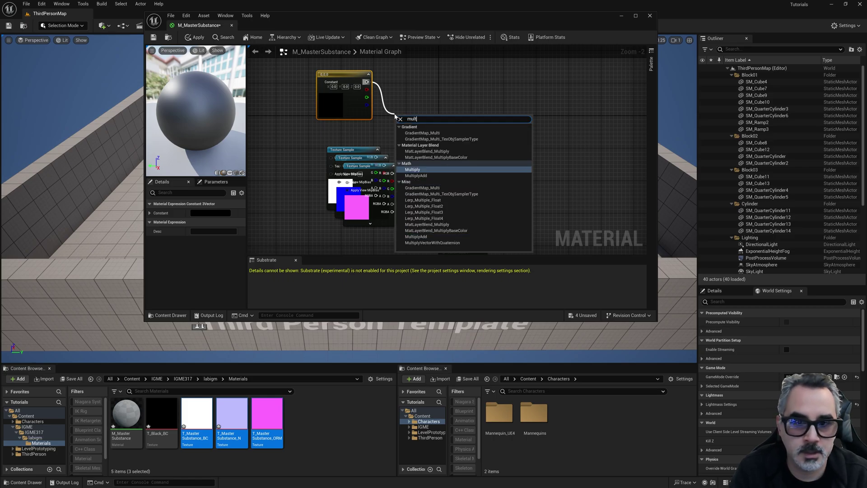
left_click(422, 170)
- Spread out the stacked texture samples, connect the white base colour sample to Multiply's B input and the Multiply output to Base Color
left_click(381, 171)
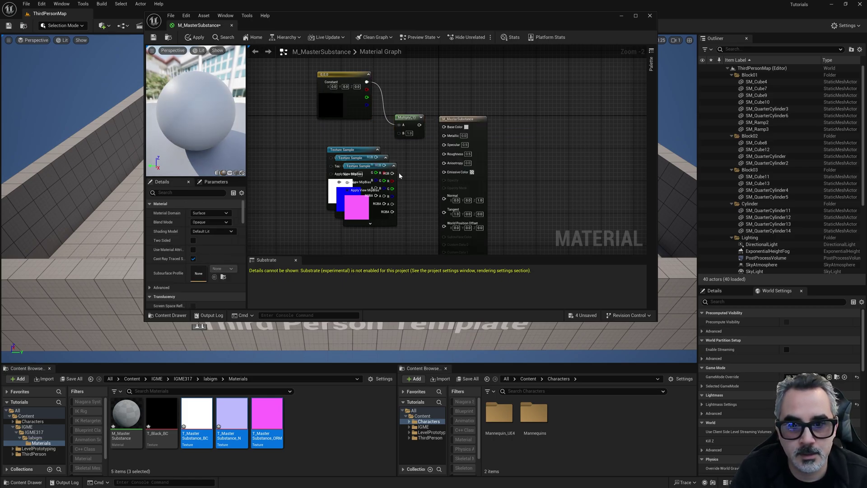
left_click_drag(381, 172, 380, 232)
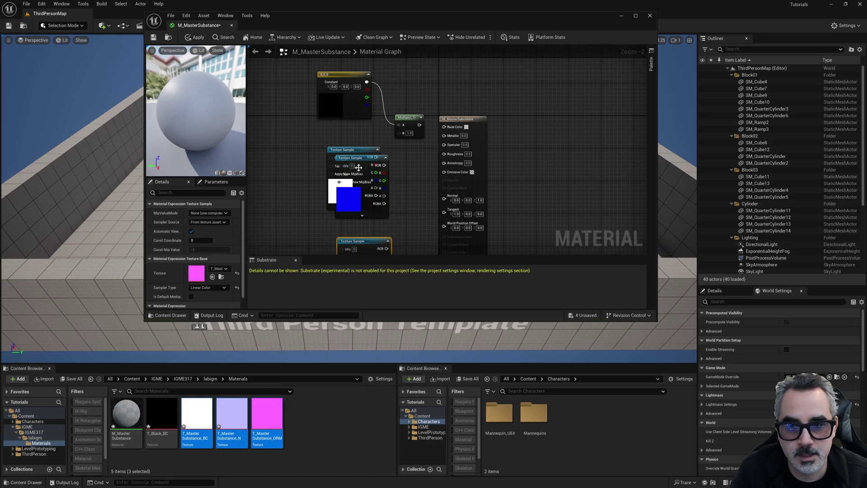
left_click_drag(362, 162, 365, 194)
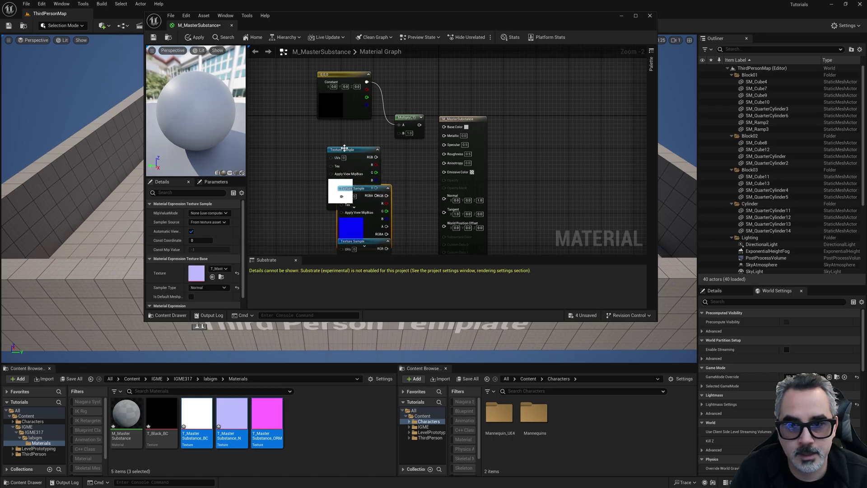
left_click_drag(347, 149, 450, 130)
- Connect the normal texture's RGB output to the Normal input and space the normal and ORM samples apart
scroll(421, 194, "up", 2)
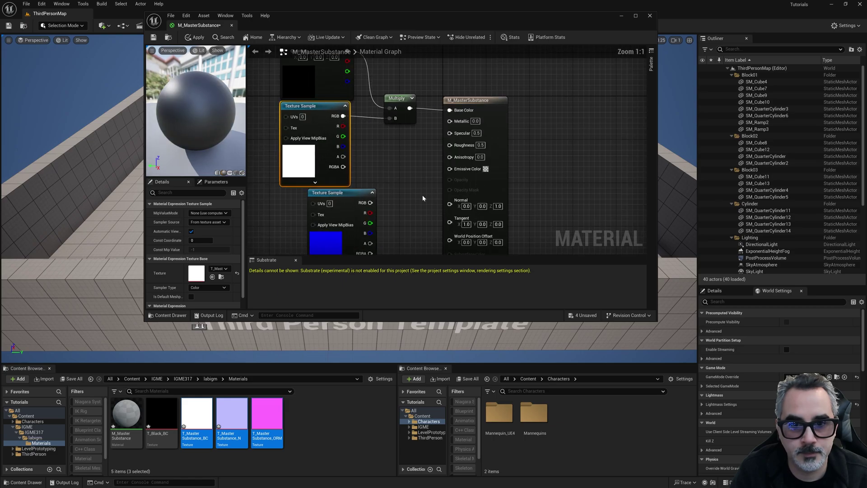
right_click_drag(422, 194, 401, 131)
left_click_drag(364, 113, 445, 113)
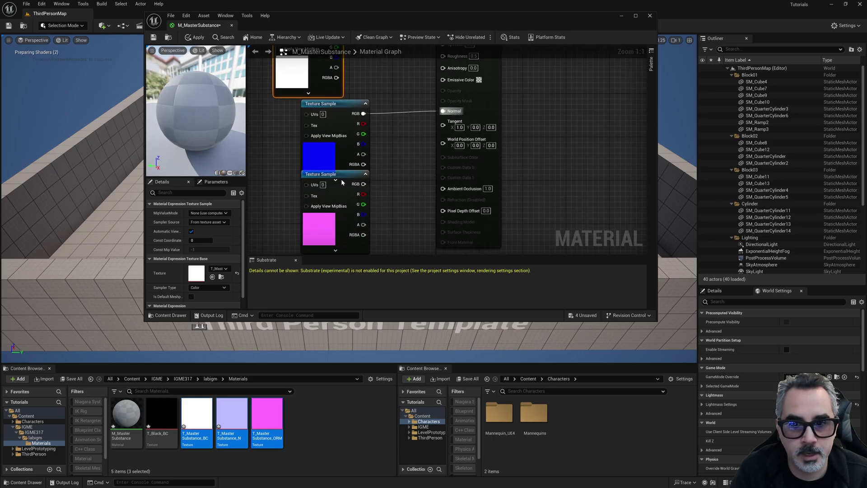
left_click_drag(350, 186, 322, 214)
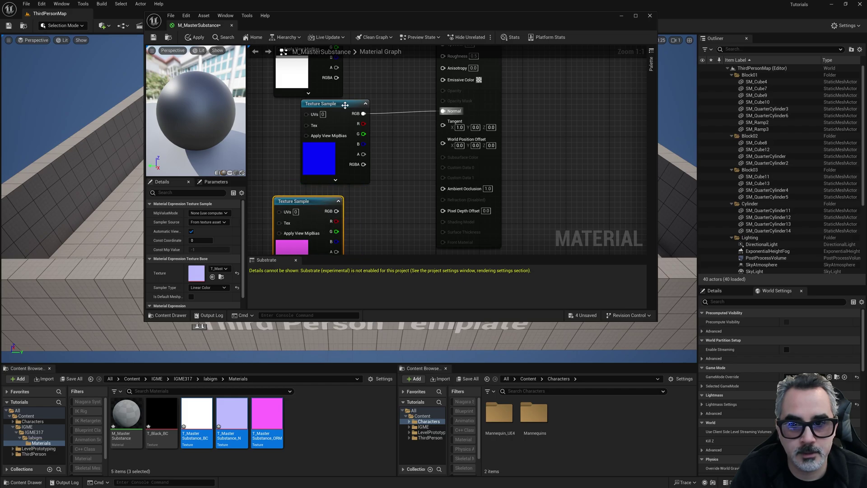
left_click_drag(348, 109, 315, 114)
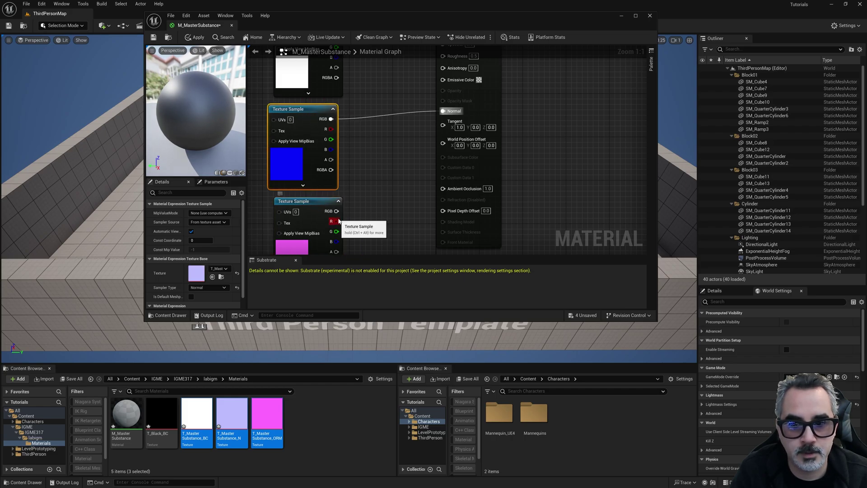
- Connect the ORM texture's R channel to Ambient Occlusion, G to Roughness and B to Metallic
left_click_drag(336, 221, 450, 59)
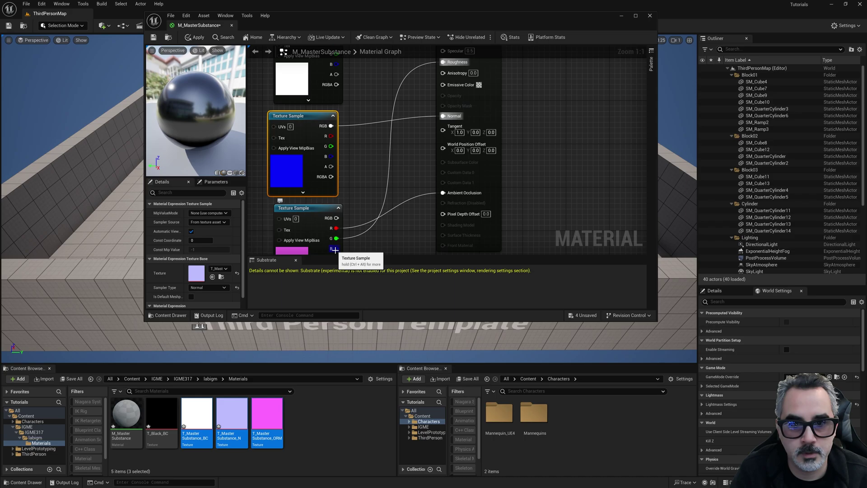
left_click_drag(335, 252, 445, 88)
right_click_drag(356, 218, 392, 167)
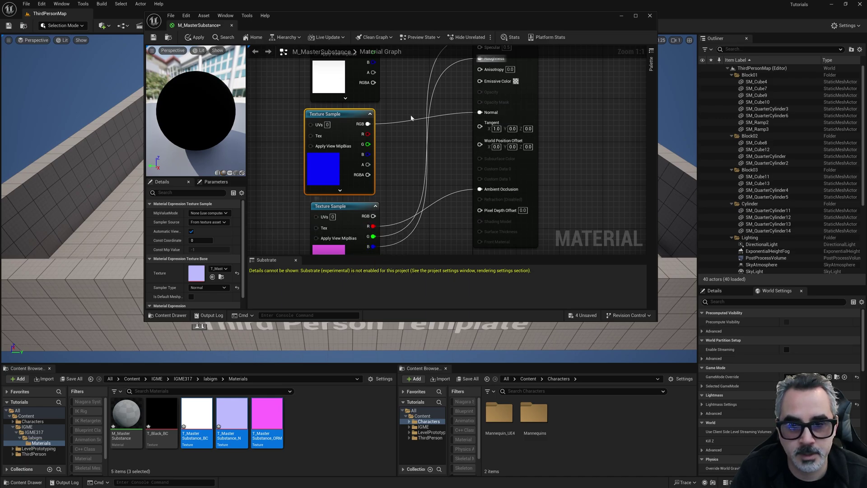
- Enlarge the material editor window and convert the Constant3Vector node to a parameter named Tint
right_click_drag(412, 116, 427, 238)
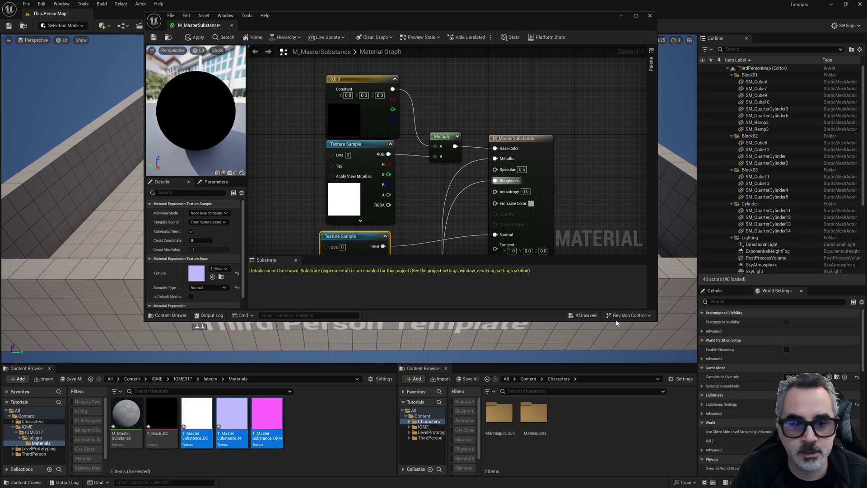
left_click_drag(655, 320, 744, 431)
right_click(374, 80)
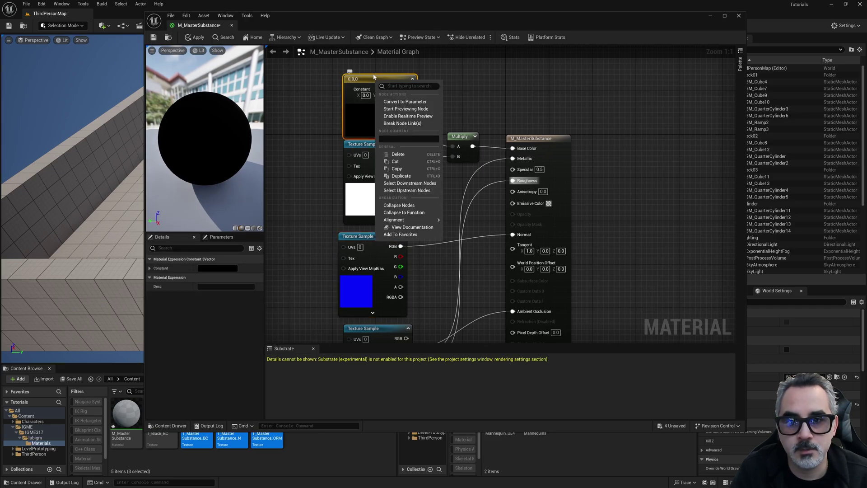
left_click(416, 102)
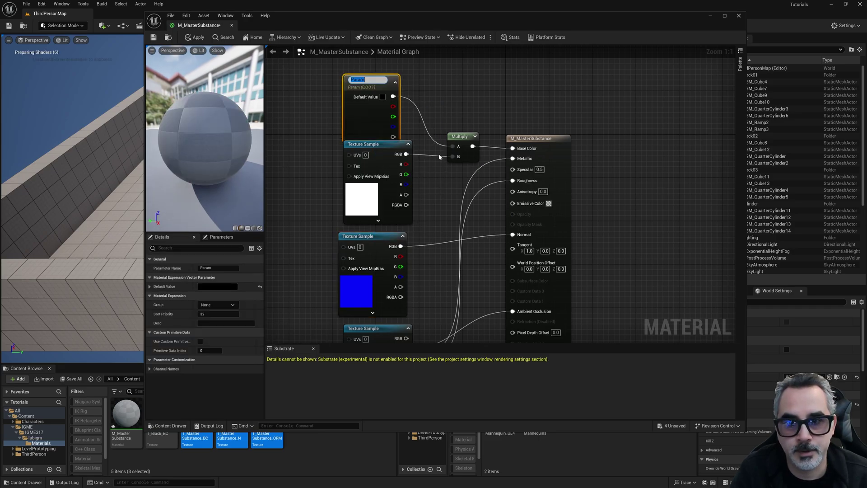
type("Tint")
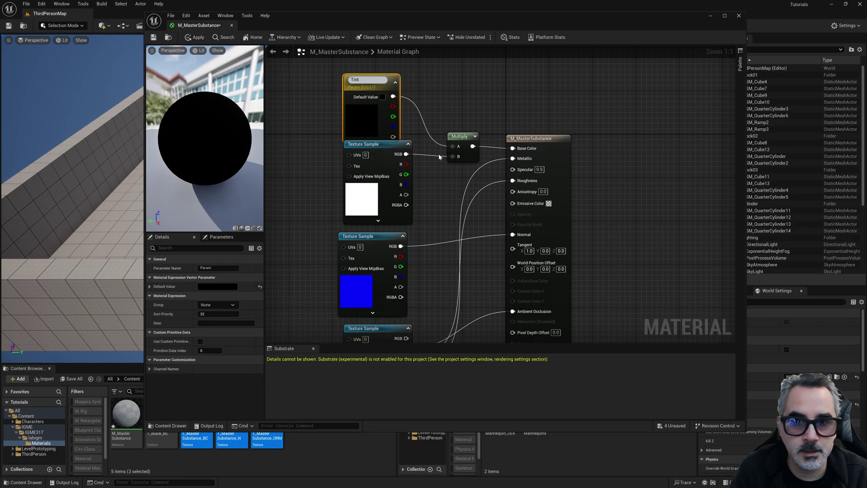
key("Return")
- Convert the base colour and normal texture samples to parameters named BC and N
right_click(381, 145)
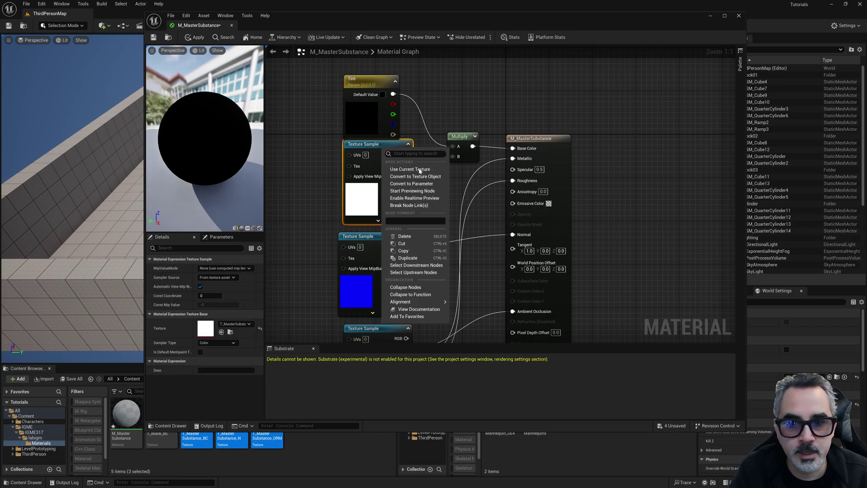
left_click(425, 184)
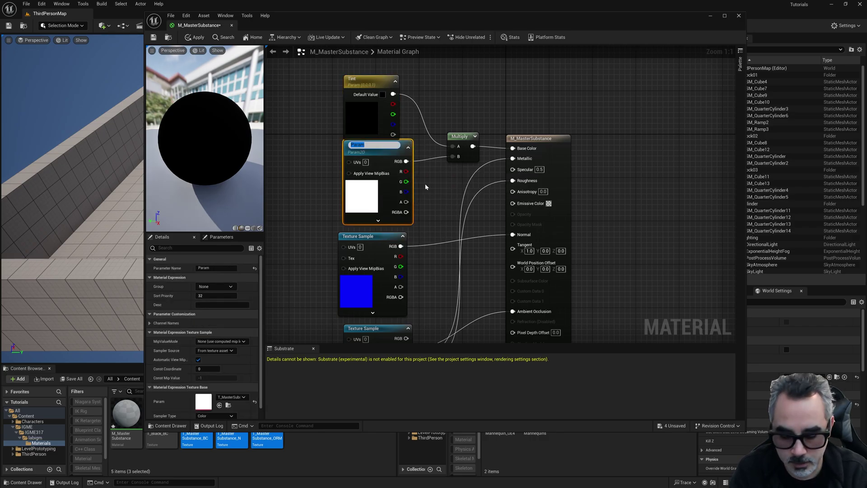
type("BC")
key("Return")
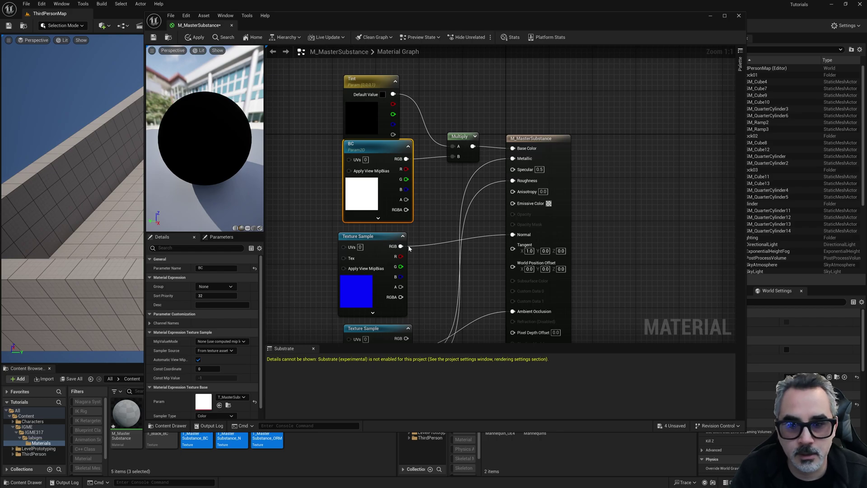
right_click(384, 243)
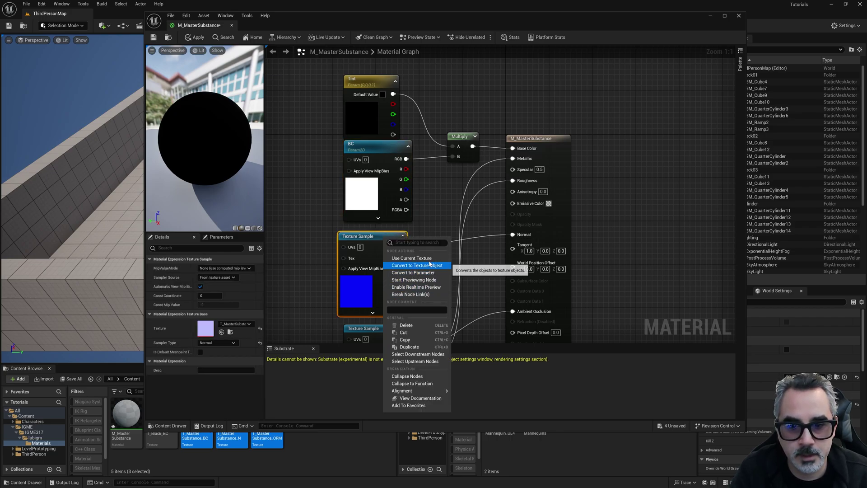
left_click(413, 272)
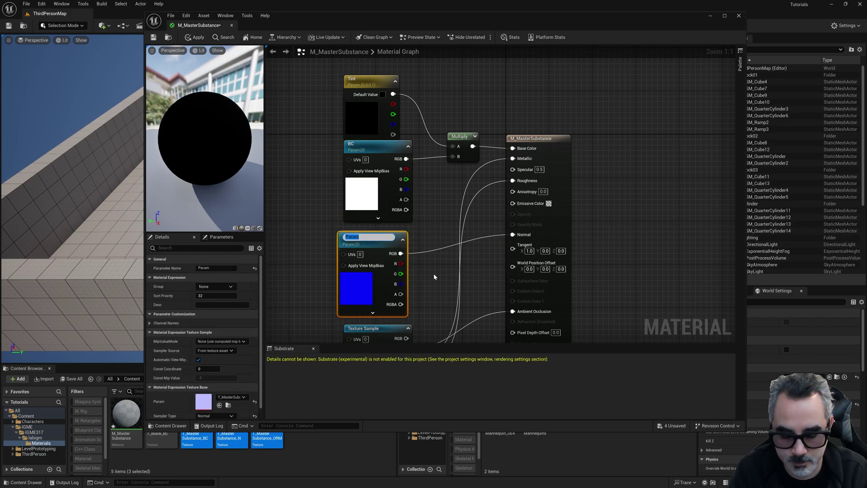
key("Return")
- Convert the pink ORM texture sample to a parameter named ORM
right_click_drag(447, 287, 447, 187)
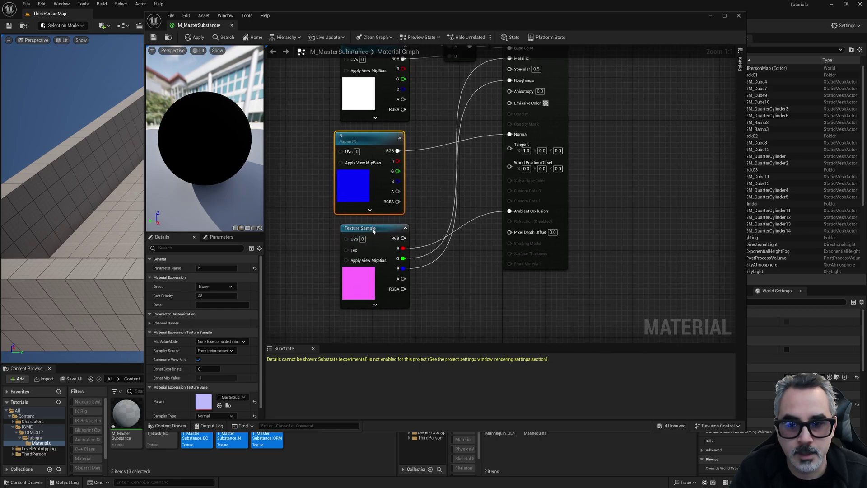
right_click(364, 230)
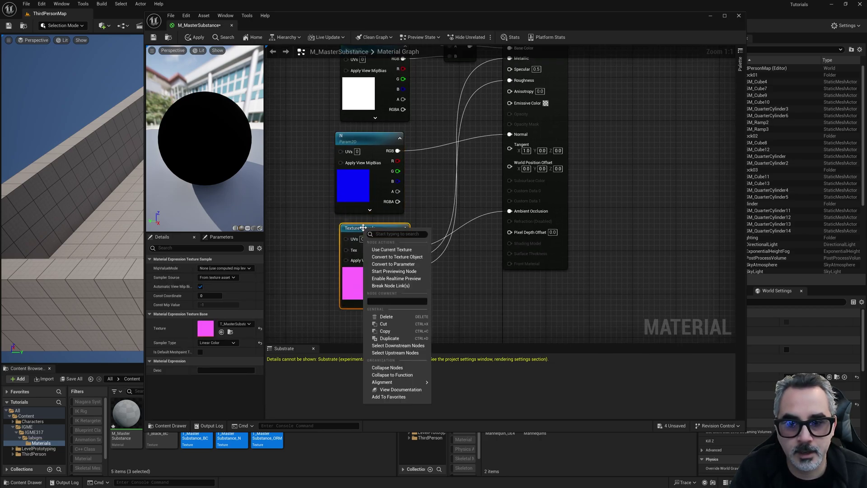
left_click(388, 263)
type("OR")
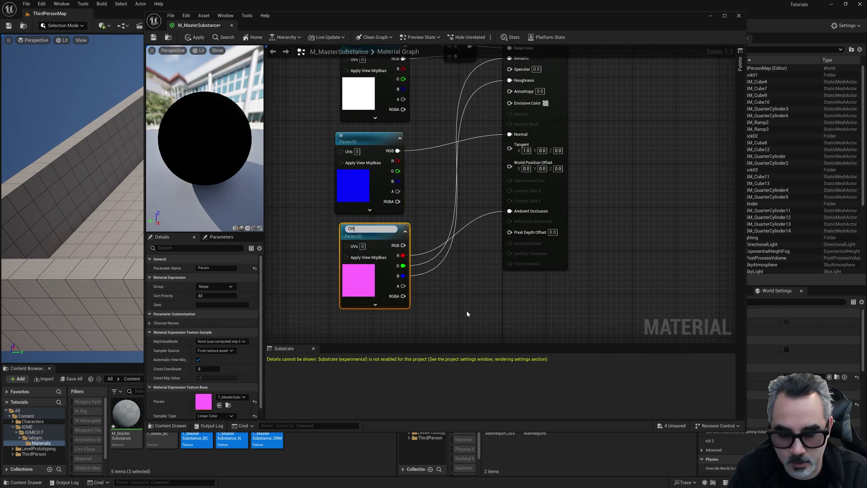
type("M")
key("Return")
- Set the Tint parameter's default colour to pure white and apply the material changes
scroll(455, 186, "down", 1)
right_click_drag(451, 175, 451, 261)
double_click(364, 122)
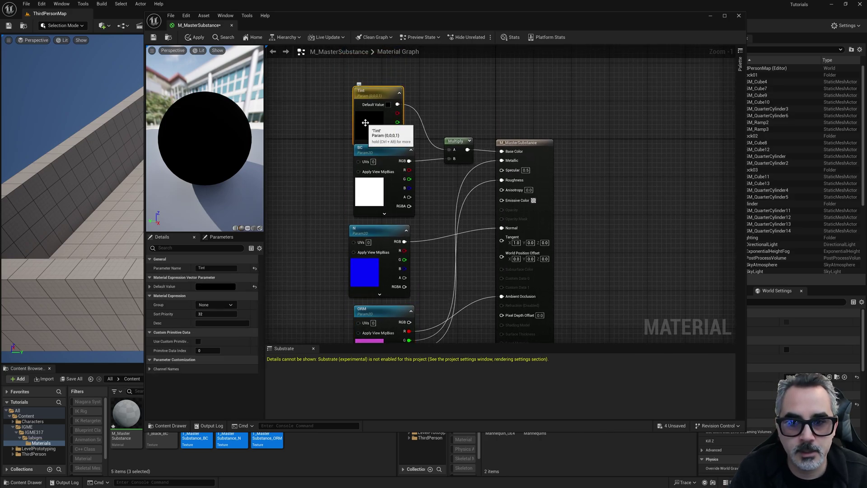
left_click_drag(466, 198, 464, 146)
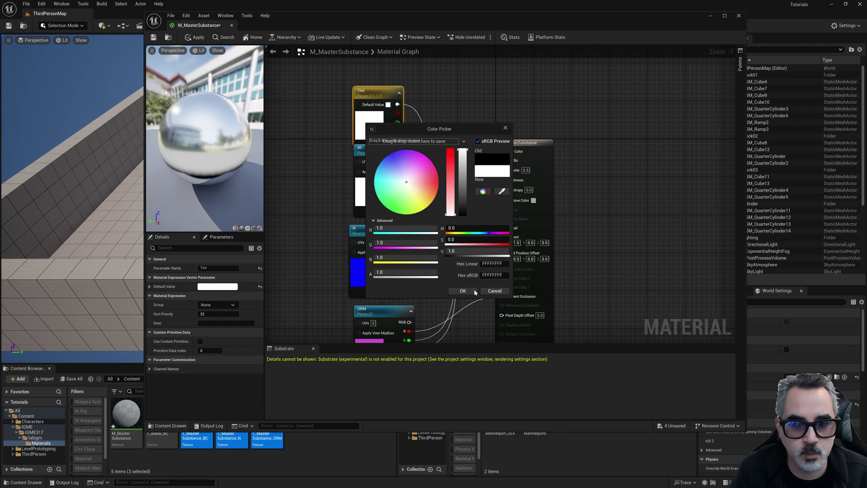
left_click(467, 291)
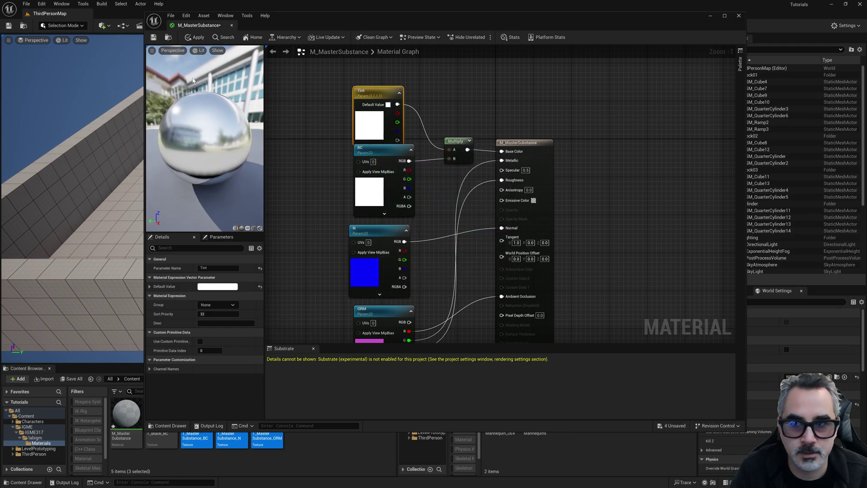
left_click(195, 37)
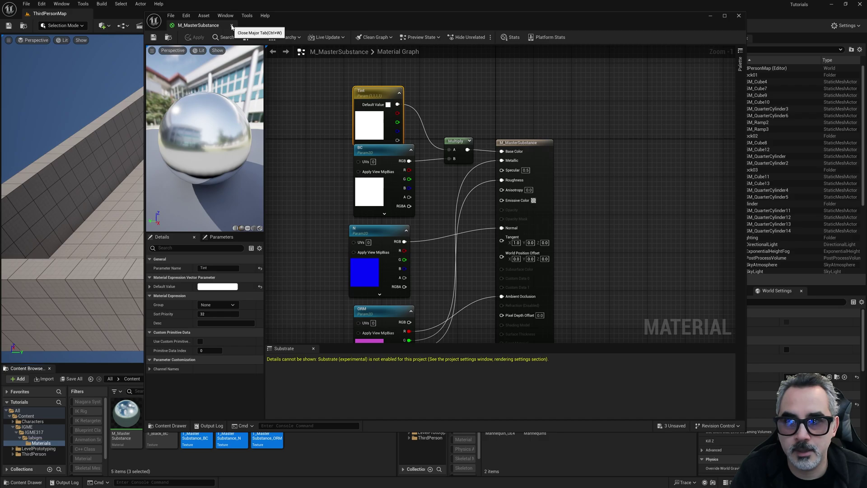
- Close the material editor, assign M_MasterSubstance to the small cube beside the central block, and play the level to inspect it
left_click(232, 26)
left_click_drag(127, 413, 402, 182)
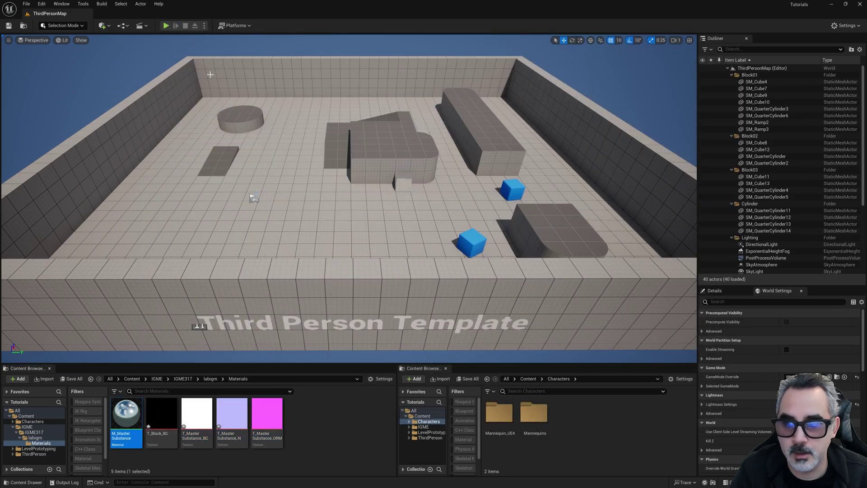
left_click(166, 26)
key("w")
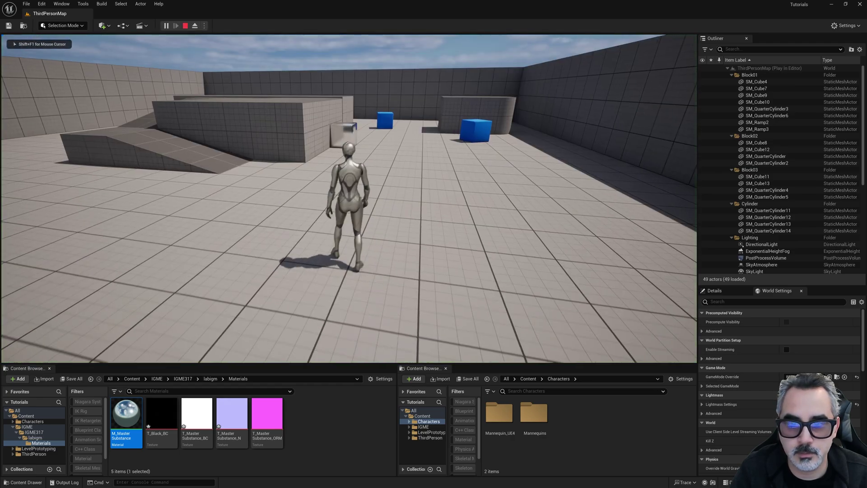
key("d")
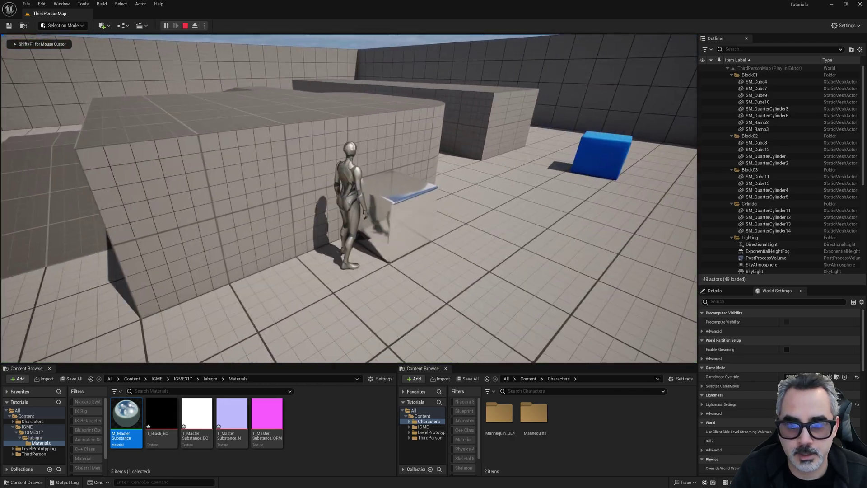
key("Escape")
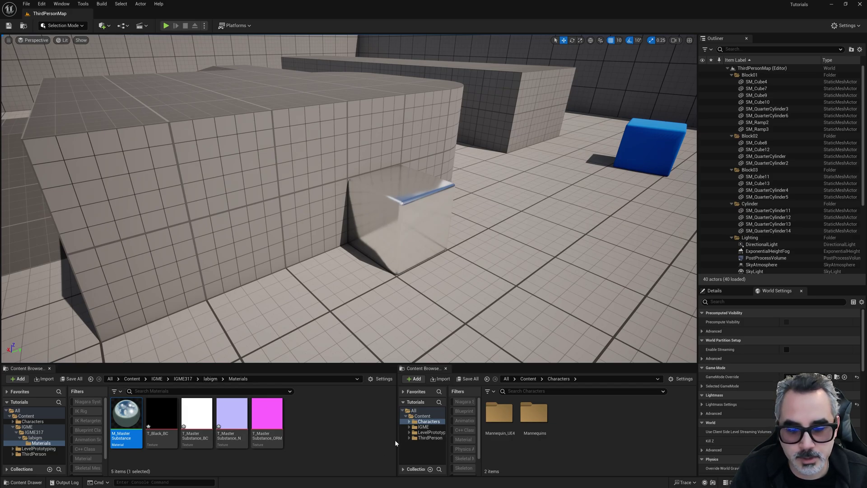
- In the second content browser, create a Sheath folder alongside Materials under IGME317 and open it
left_click_drag(397, 440, 369, 436)
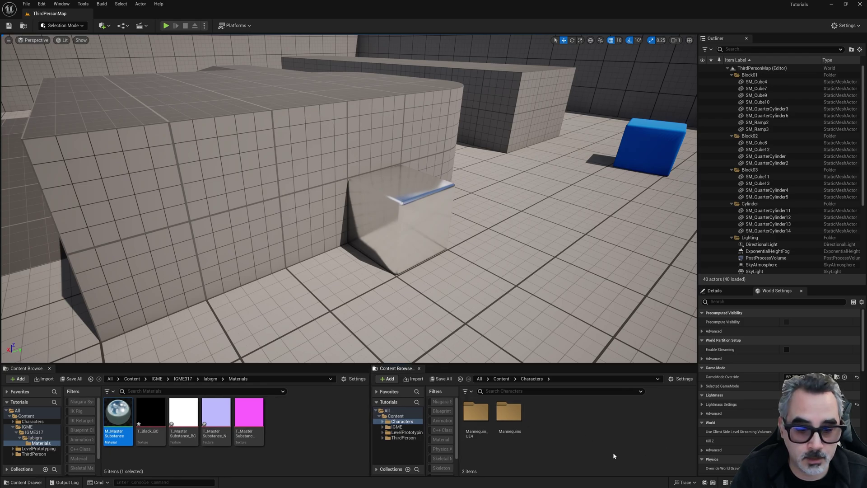
left_click(500, 378)
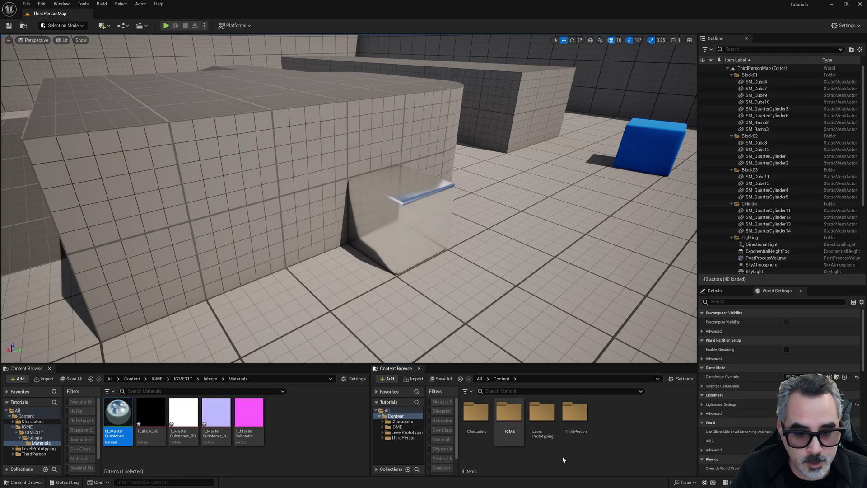
double_click(509, 411)
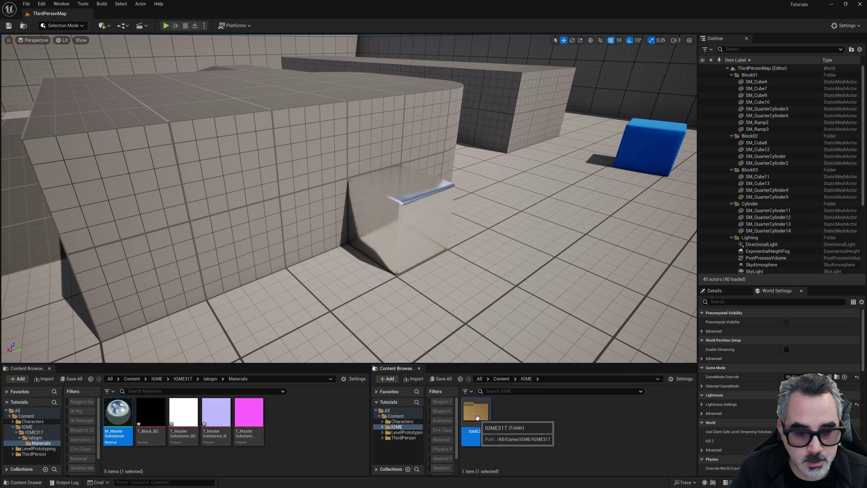
double_click(480, 422)
double_click(479, 421)
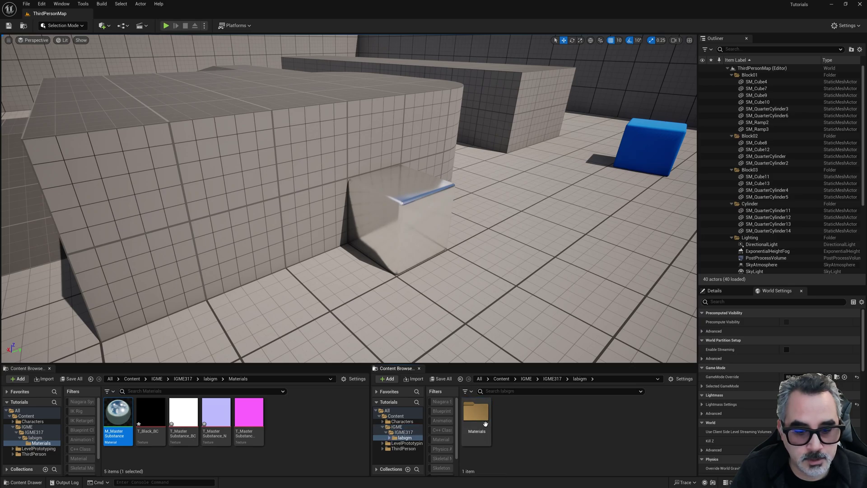
right_click(543, 445)
left_click(572, 224)
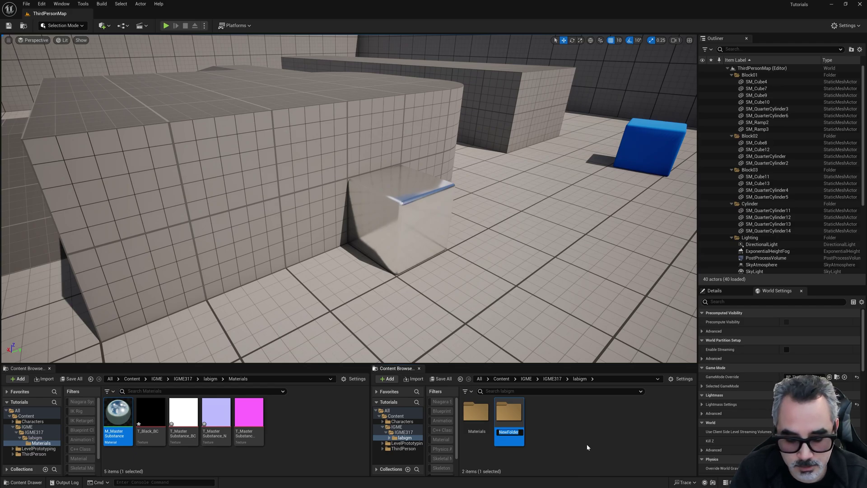
type("Sheath")
key("Return")
double_click(514, 414)
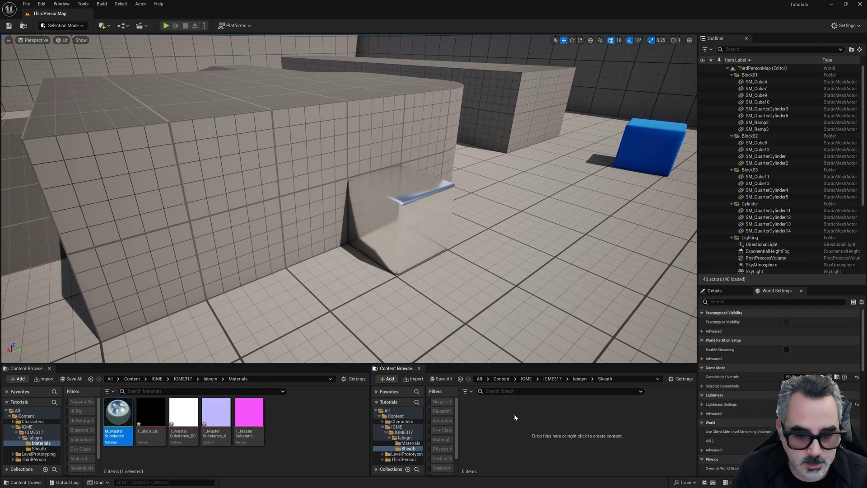
- Create three subfolders named LOD0, LOD1 and LOD2 inside the Sheath folder
left_click(413, 382)
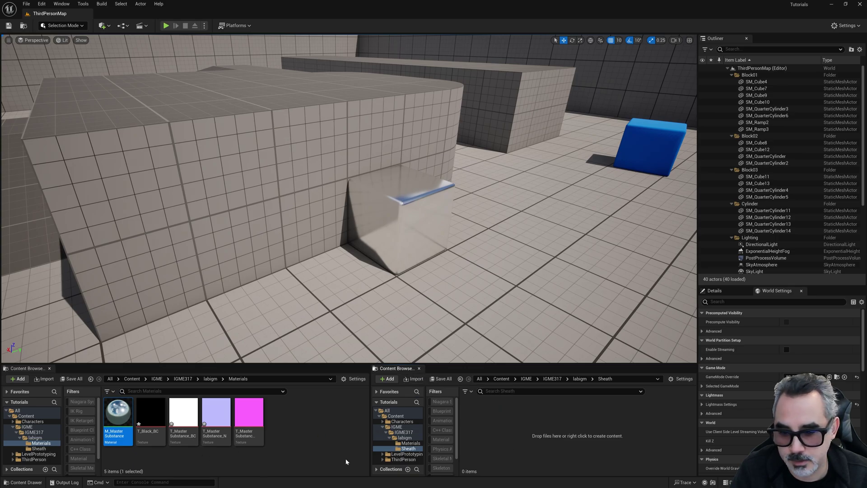
right_click(517, 440)
left_click(572, 224)
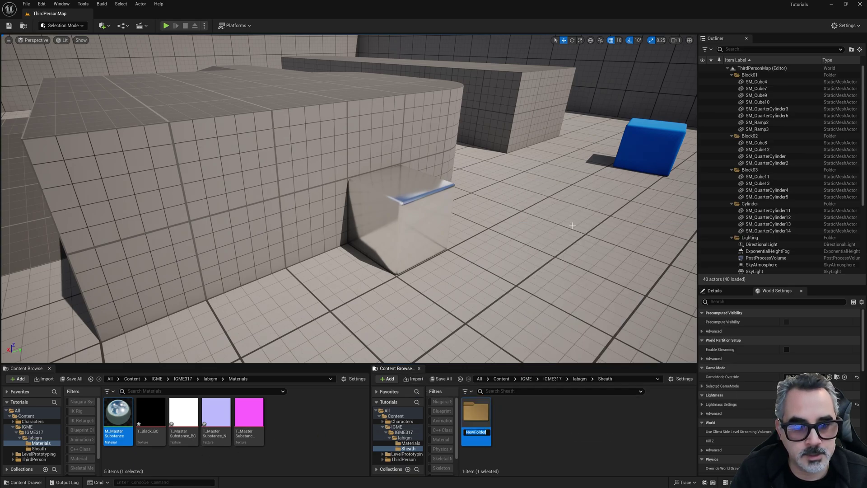
type("LOD0")
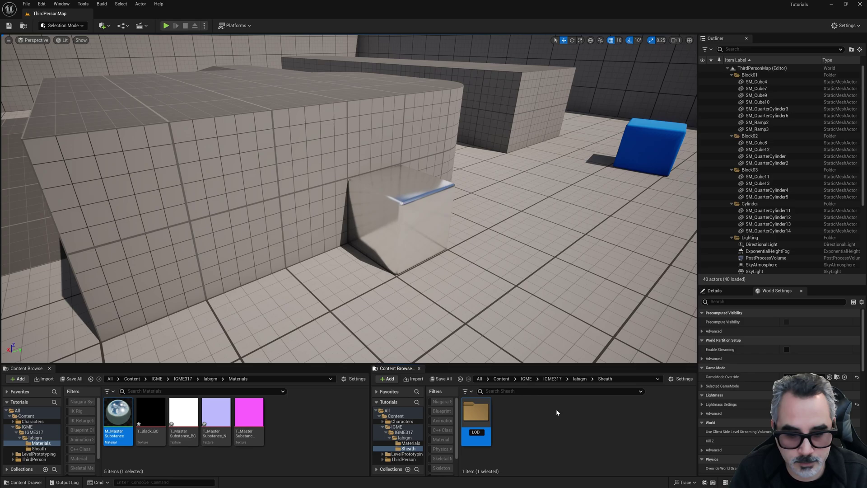
key("Return")
type("LOD")
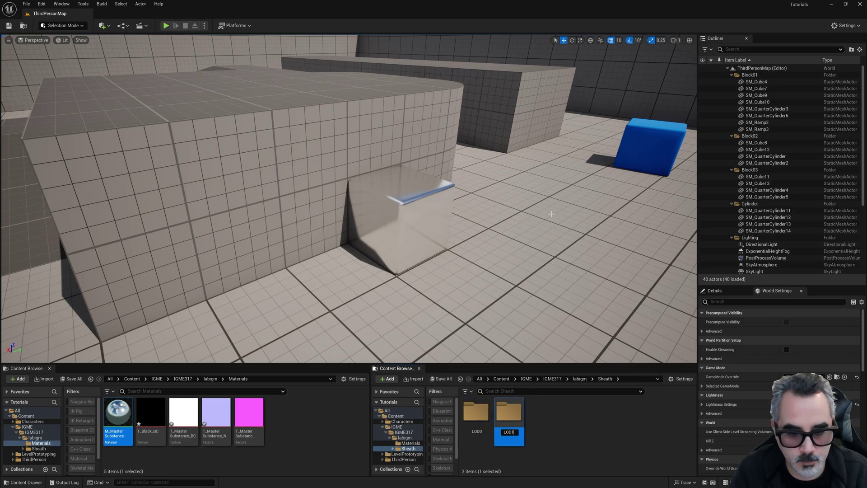
key("Return")
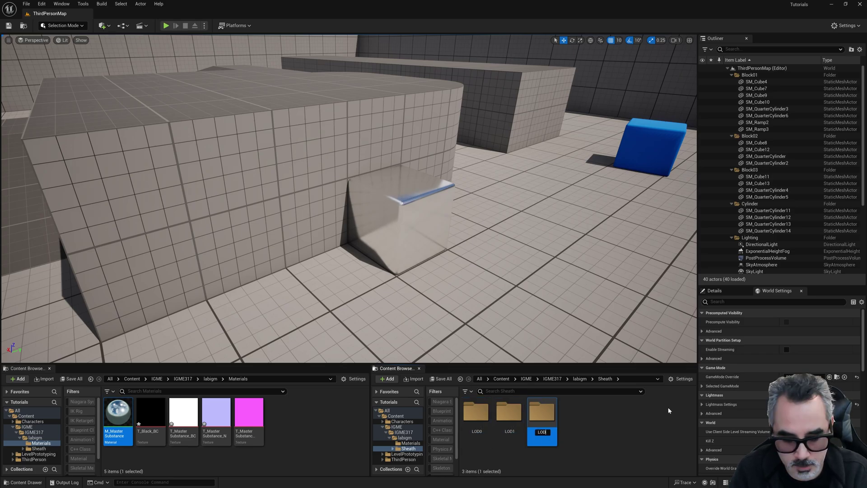
- Import T_Sheath_BC, T_Sheath_N and T_Sheath_ORM from the MasterSword_Sheath_LODs LOD0 source folder into the project's LOD0 folder
double_click(475, 411)
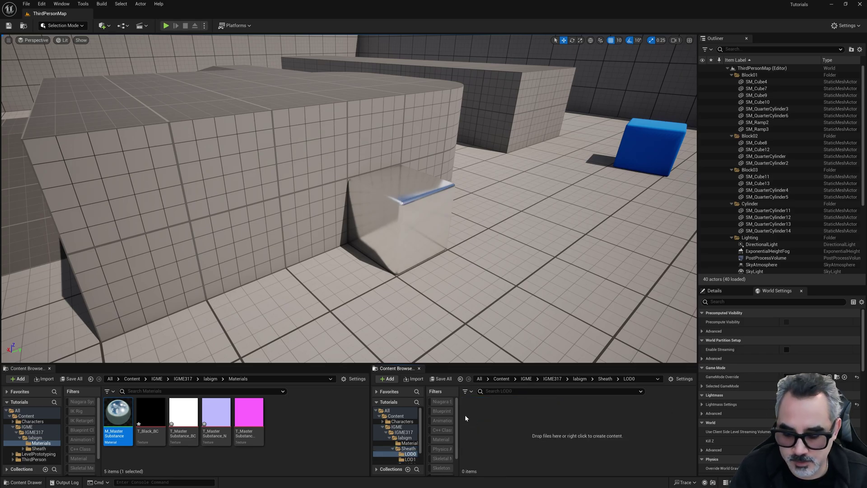
key("alt+Tab")
left_click(398, 74)
double_click(347, 113)
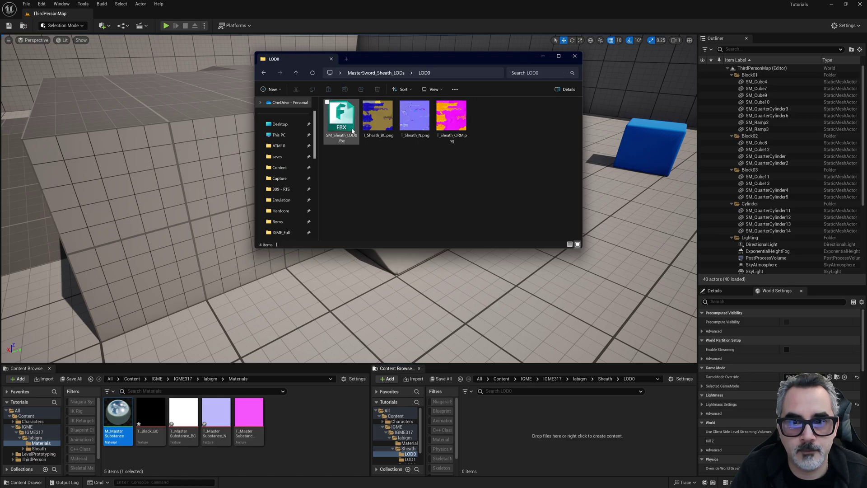
left_click(373, 123)
left_click(449, 119, "shift")
left_click_drag(376, 116, 542, 331)
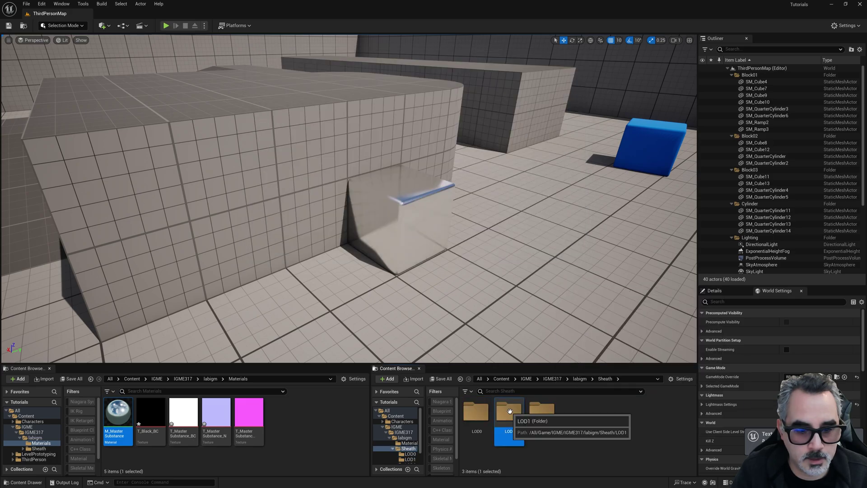
- Import the T_M_UV_BC, T_M_UV_N and T_M_UV_ORM texture sets into the Sheath LOD1 and LOD2 folders
double_click(510, 411)
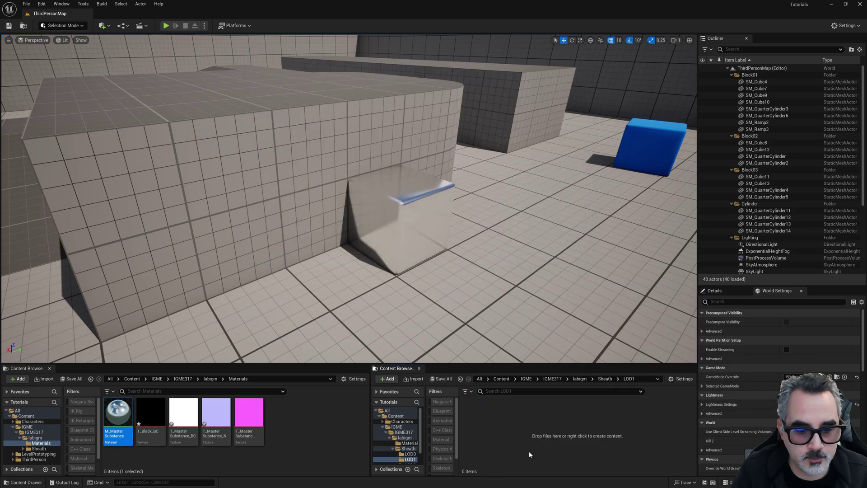
key("alt+Tab")
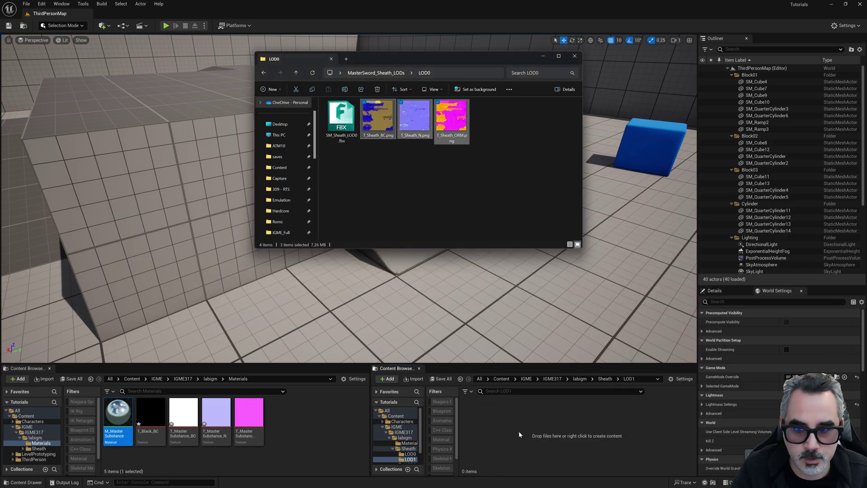
left_click(413, 73)
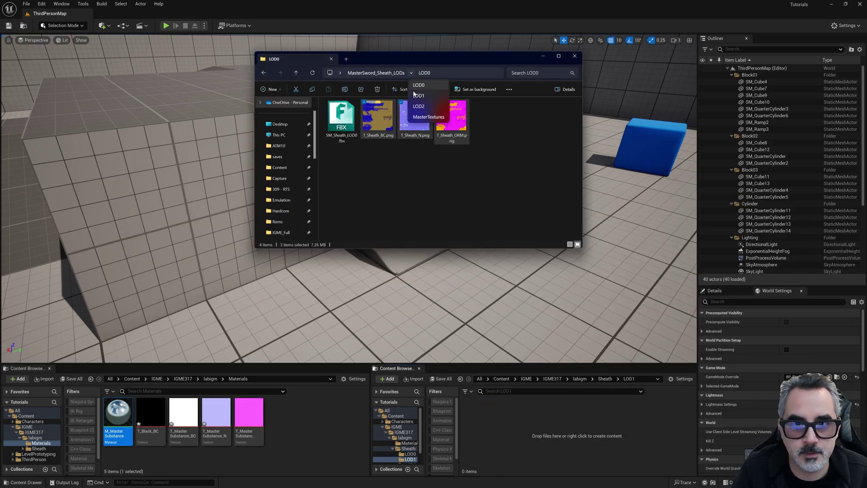
left_click(422, 92)
left_click_drag(483, 175, 489, 339)
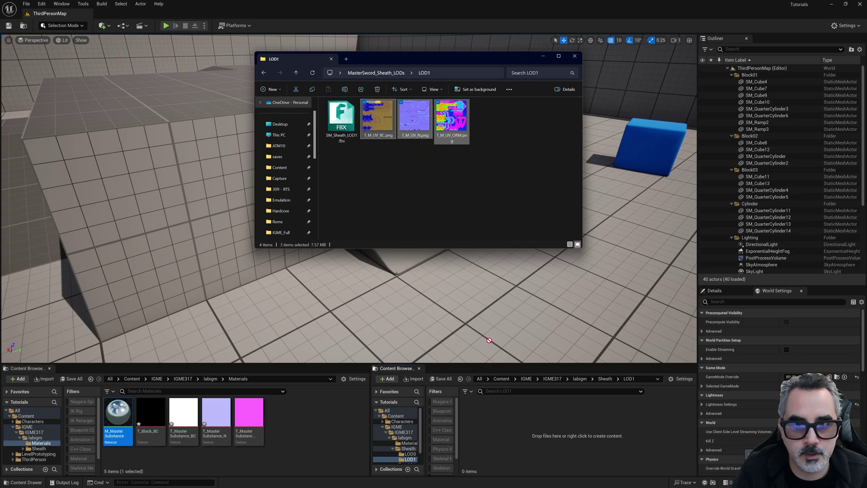
left_click_drag(415, 116, 564, 433)
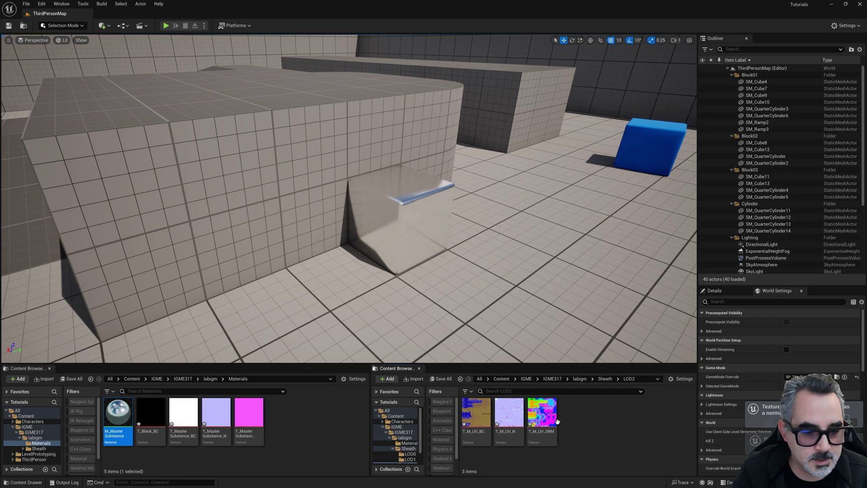
left_click(649, 418)
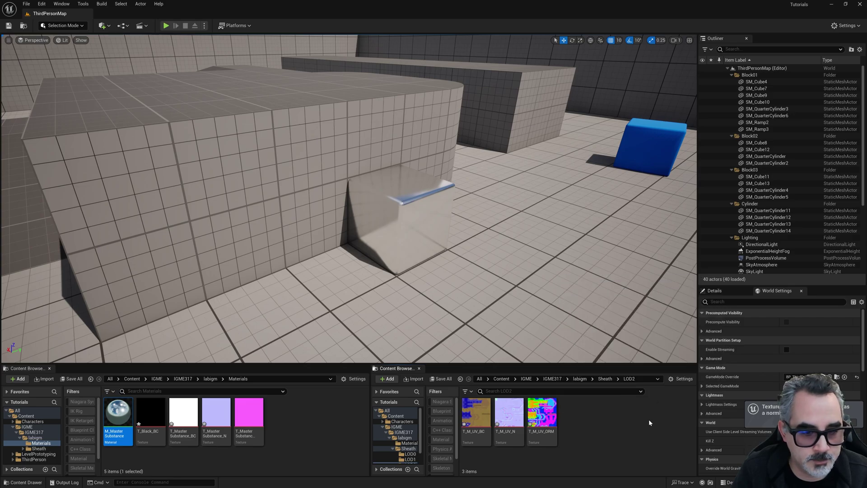
- Filter the Sheath folder by _ORM and disable sRGB on both T_M_UV_ORM textures and T_Sheath_ORM
left_click(605, 379)
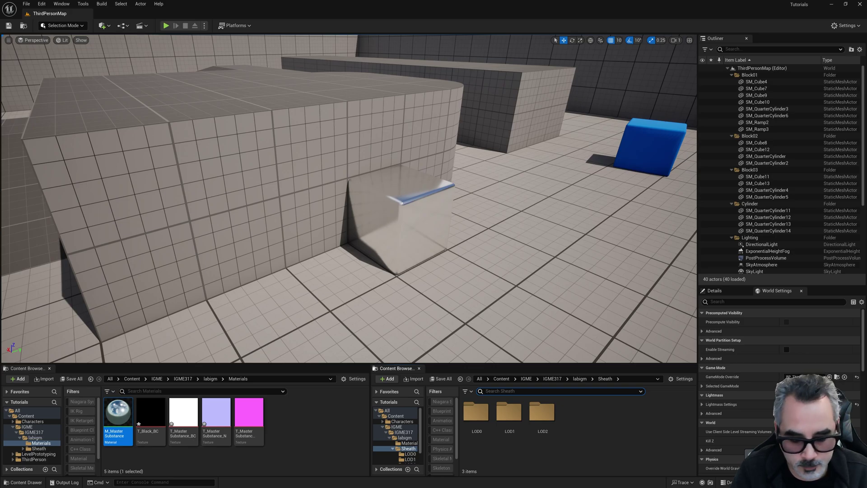
type("_ORM")
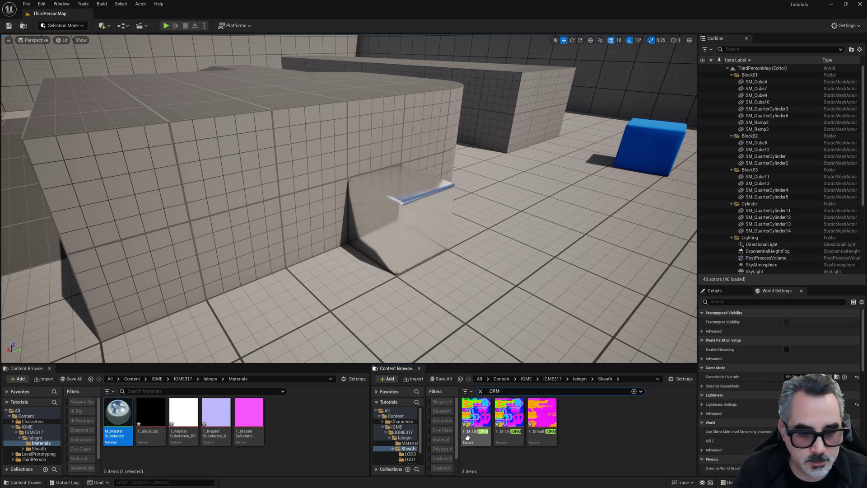
double_click(475, 413)
left_click(661, 278)
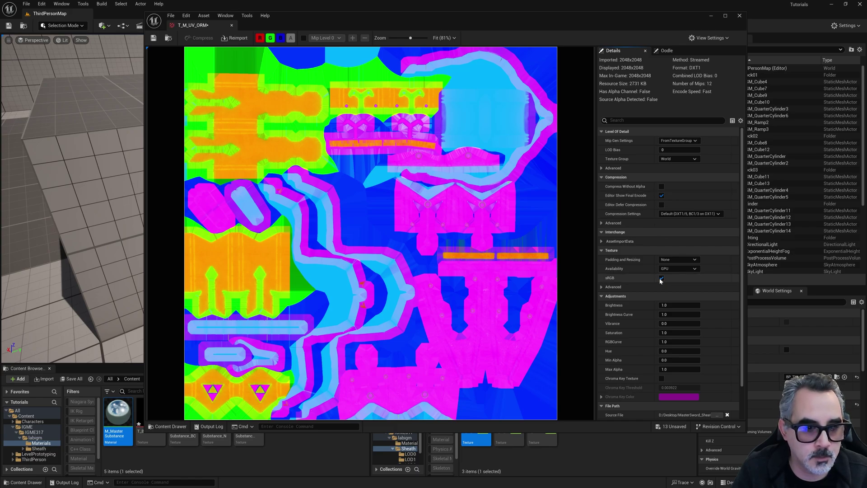
double_click(508, 439)
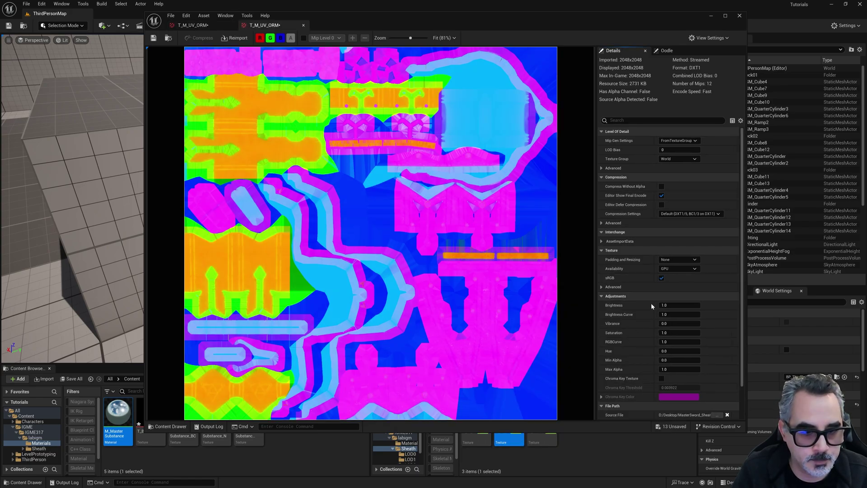
left_click(662, 278)
left_click(541, 440)
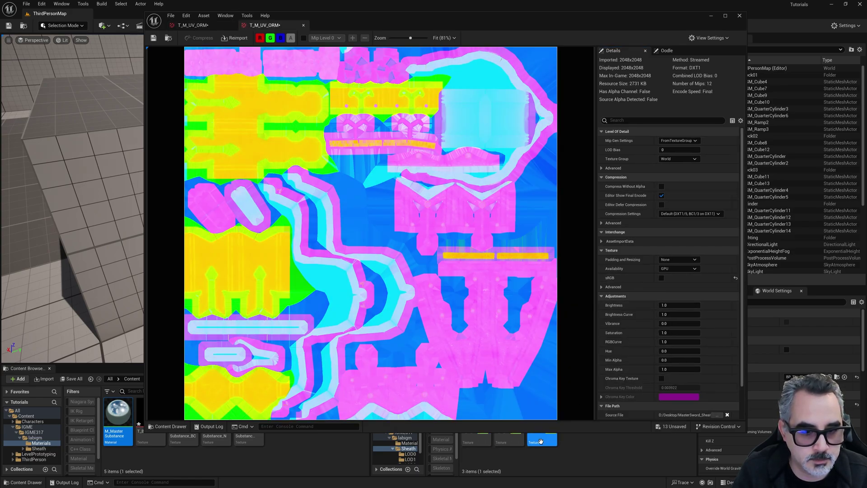
double_click(547, 445)
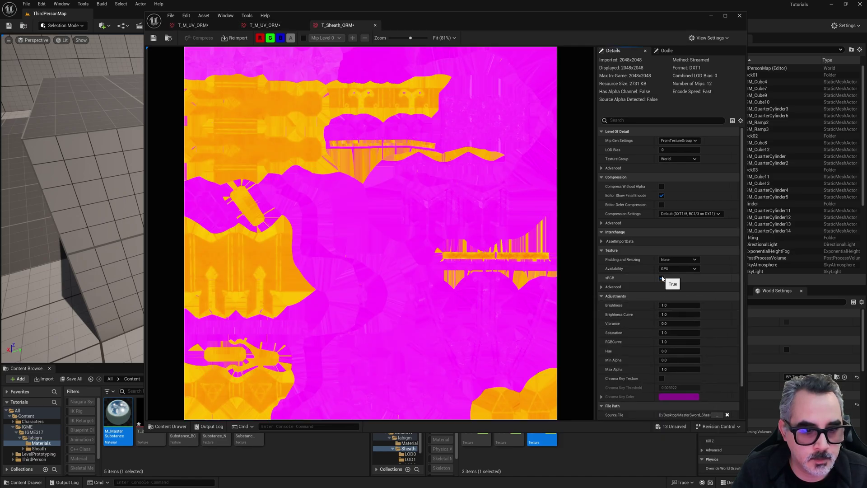
left_click(661, 277)
left_click(739, 16)
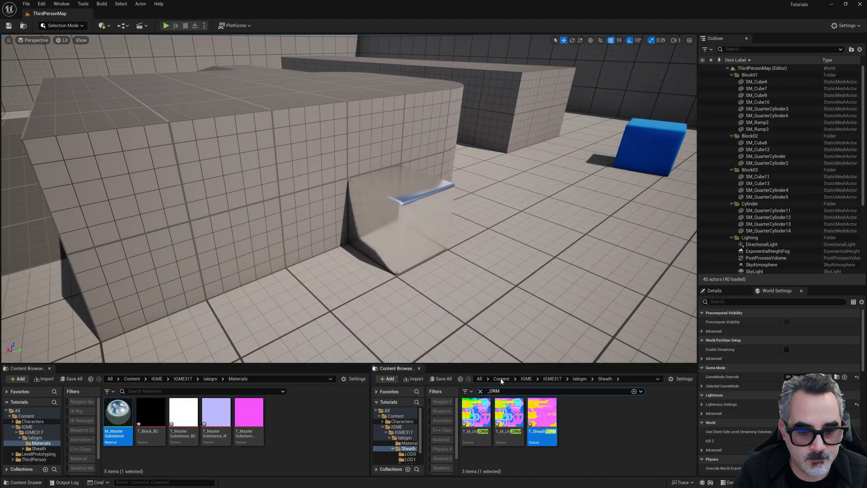
- Clear the _ORM search filter and save all modified content
left_click(479, 391)
left_click(444, 378)
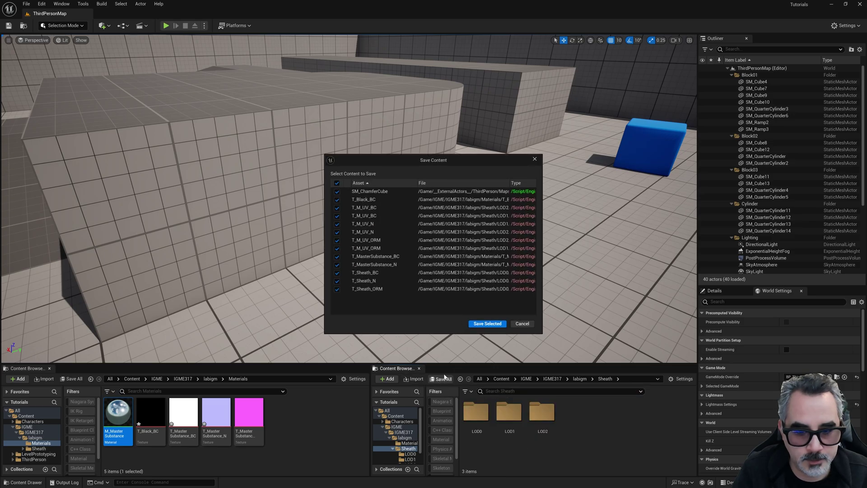
left_click(502, 323)
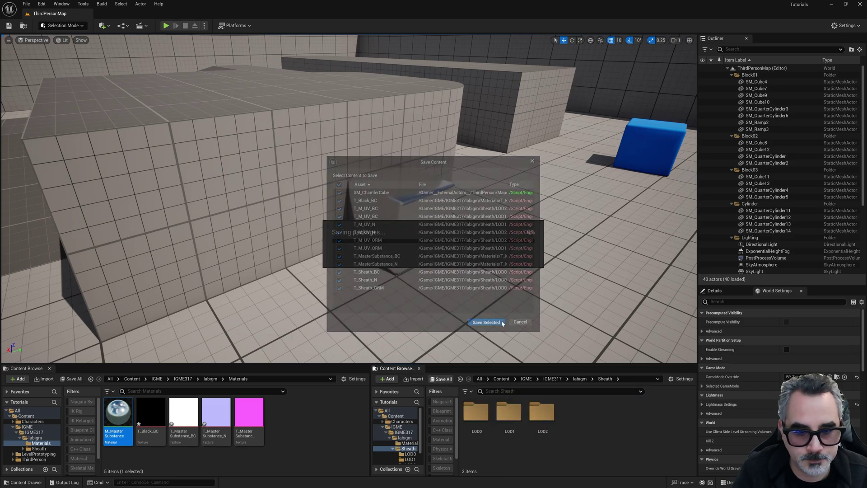
- Create a material instance of M_MasterSubstance named MI_Sheath_LOD0 and move it into the Sheath LOD0 folder
left_click(501, 443)
double_click(492, 421)
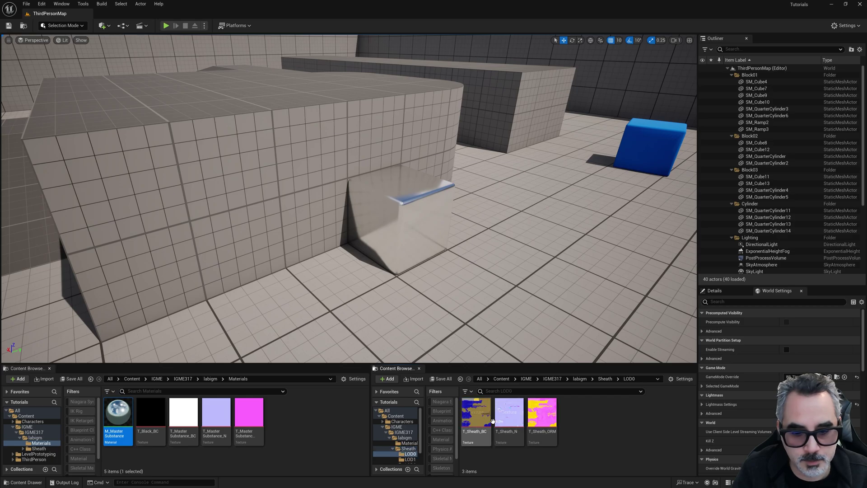
right_click(119, 413)
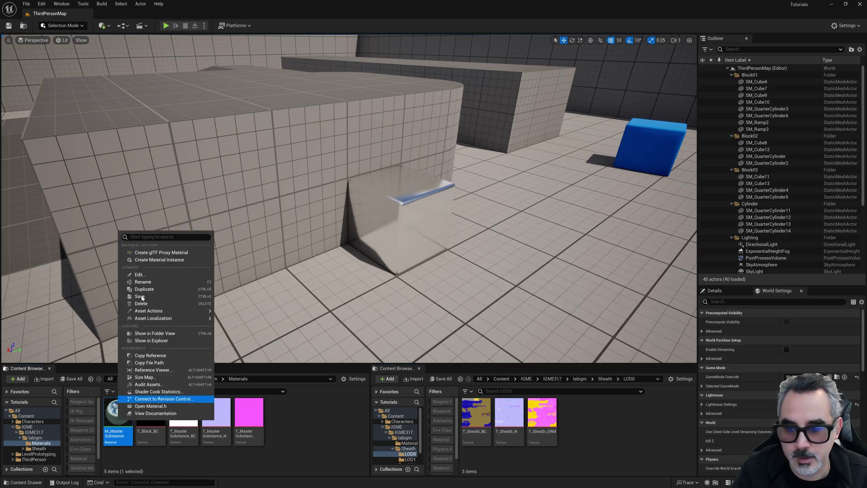
left_click(185, 261)
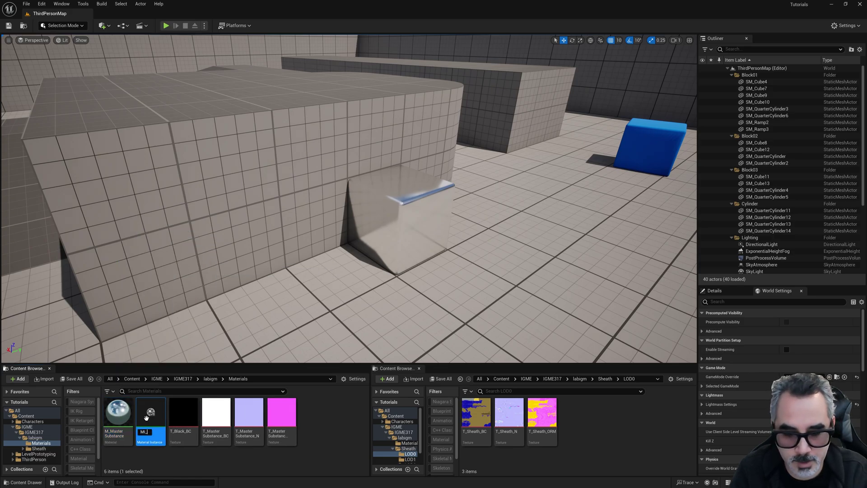
type("MI_Shea")
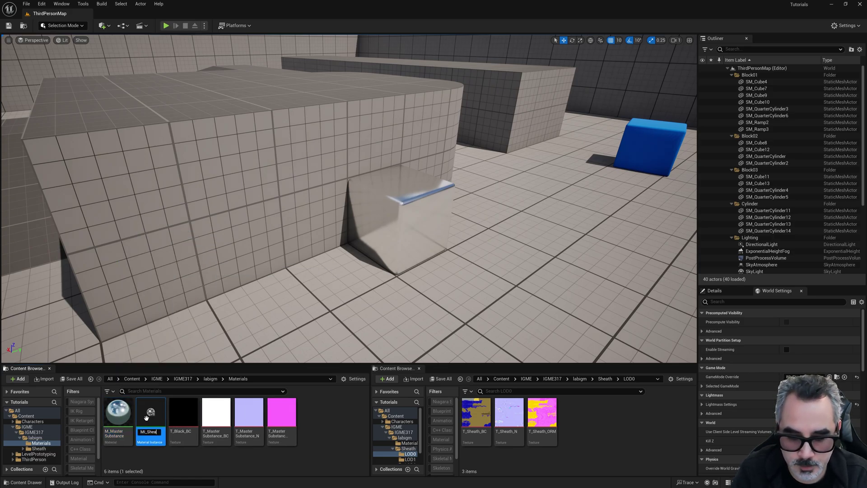
type("th_")
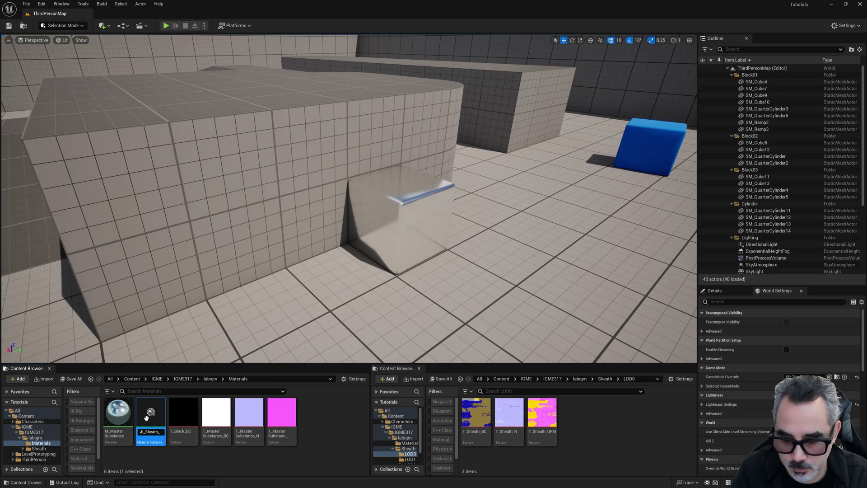
type("LOD0")
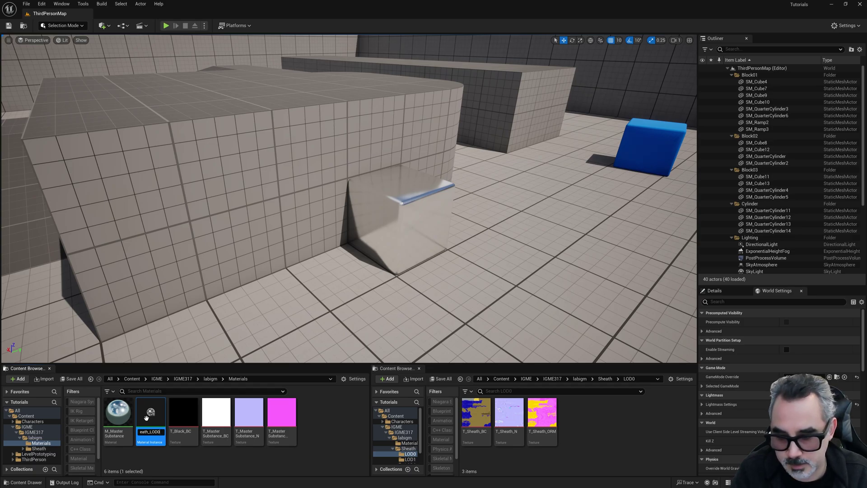
key("Return")
left_click_drag(145, 417, 590, 416)
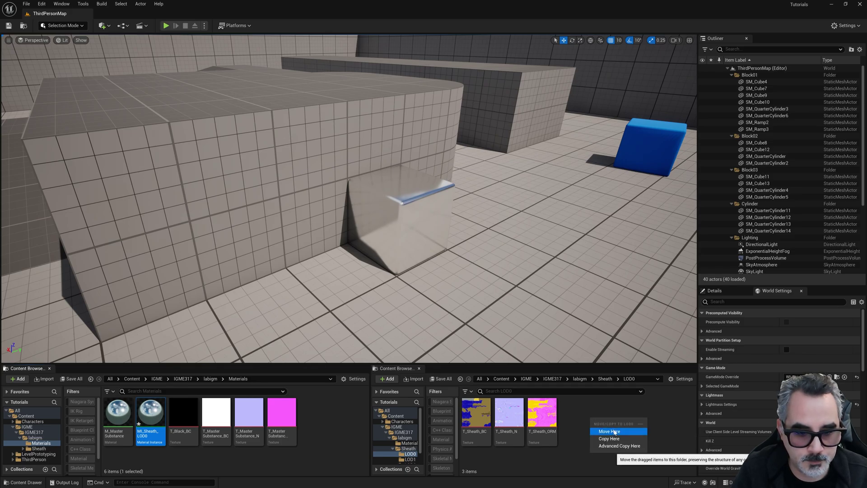
left_click(627, 430)
- Open MI_Sheath_LOD0 and enable overrides for its BC, N and ORM texture parameters
double_click(571, 413)
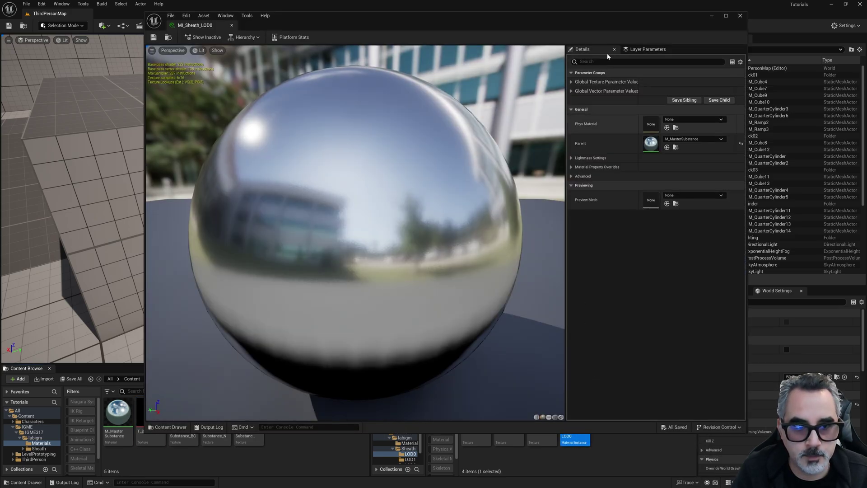
left_click(571, 82)
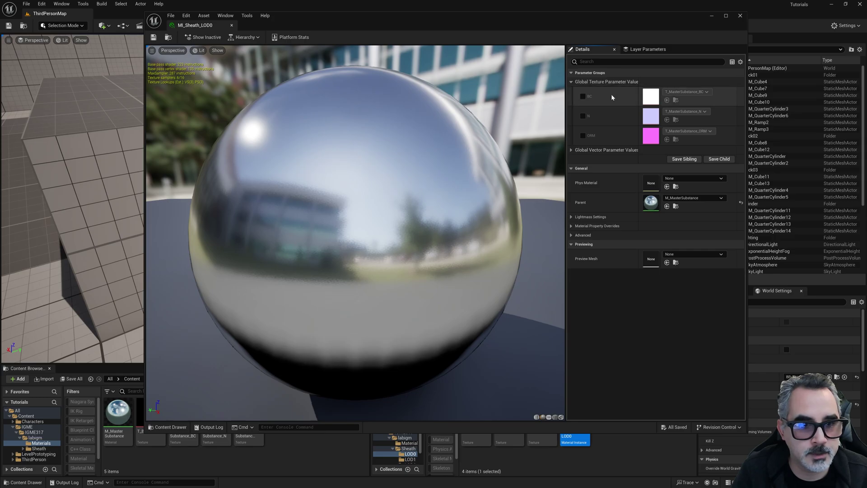
left_click(582, 96)
left_click(583, 116)
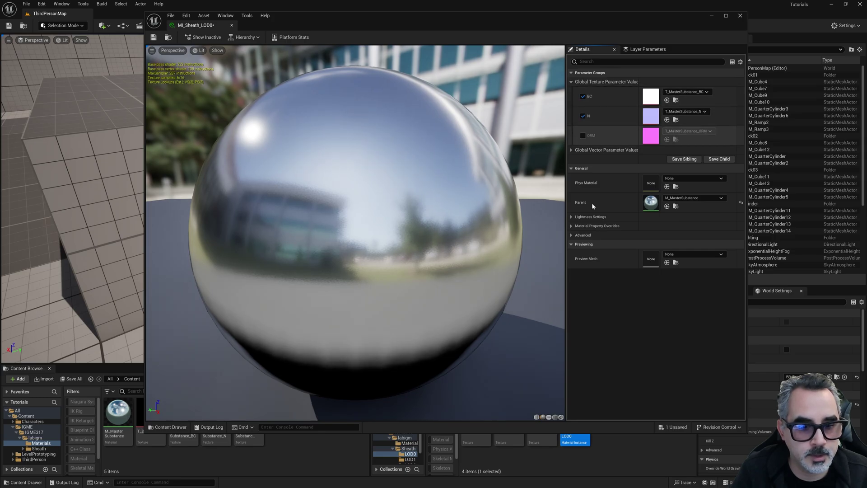
left_click(583, 135)
- Assign T_Sheath_BC, T_Sheath_N and T_Sheath_ORM to the BC, N and ORM parameters of MI_Sheath_LOD0 and save it
left_click_drag(745, 432, 684, 374)
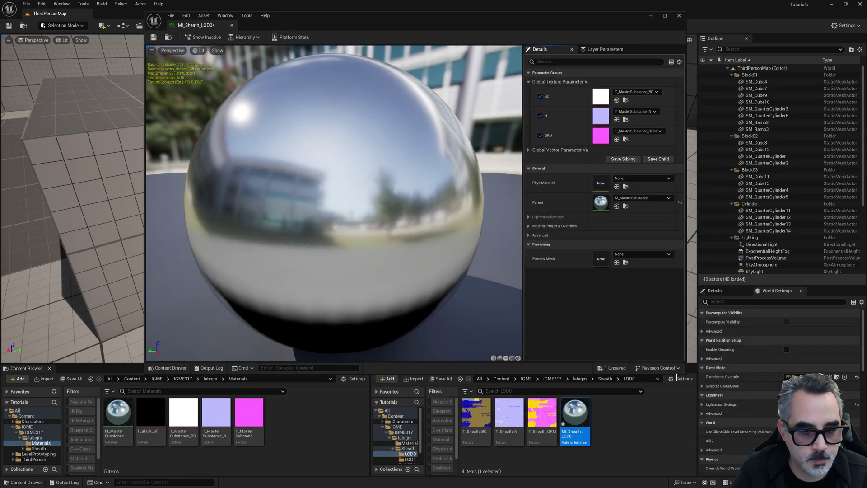
left_click_drag(472, 419, 600, 96)
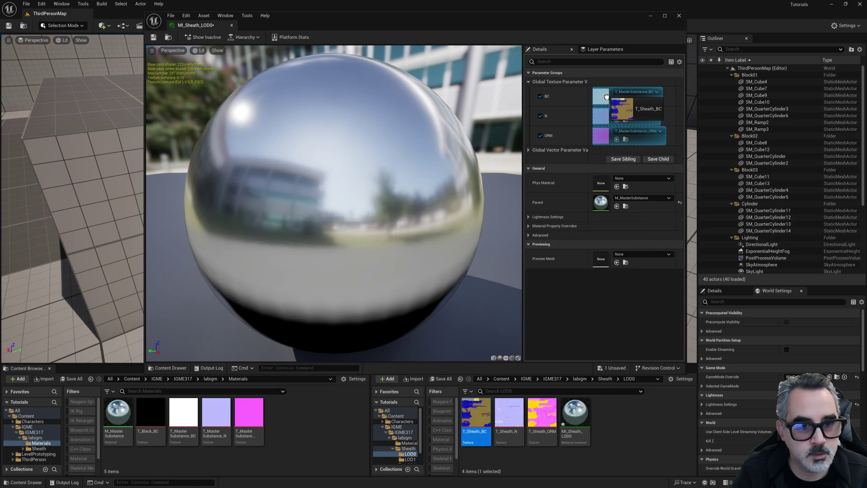
left_click_drag(509, 413, 601, 116)
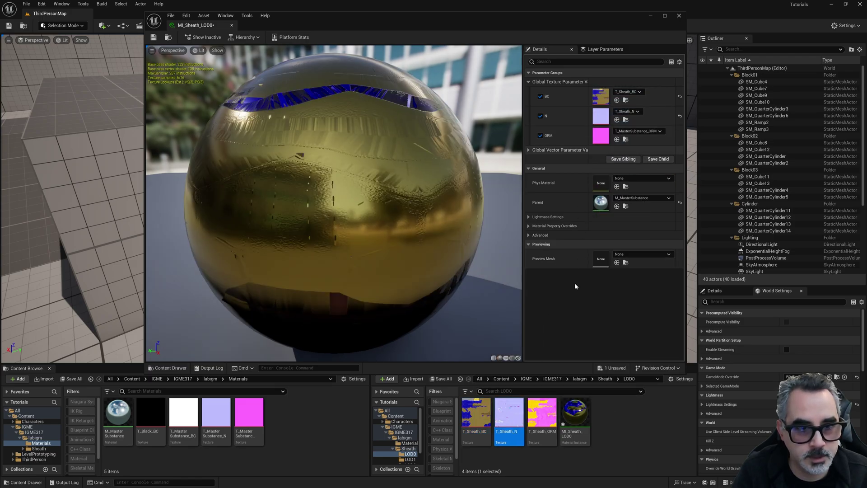
left_click_drag(542, 412, 602, 140)
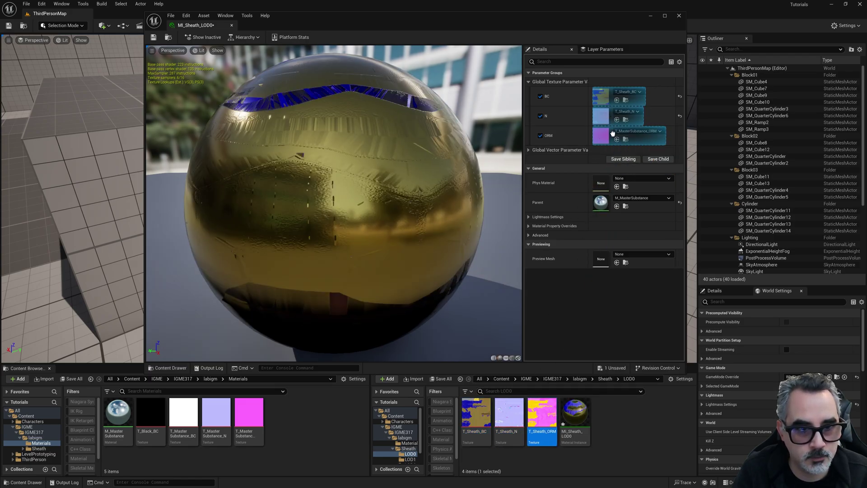
left_click(632, 443)
left_click(575, 423)
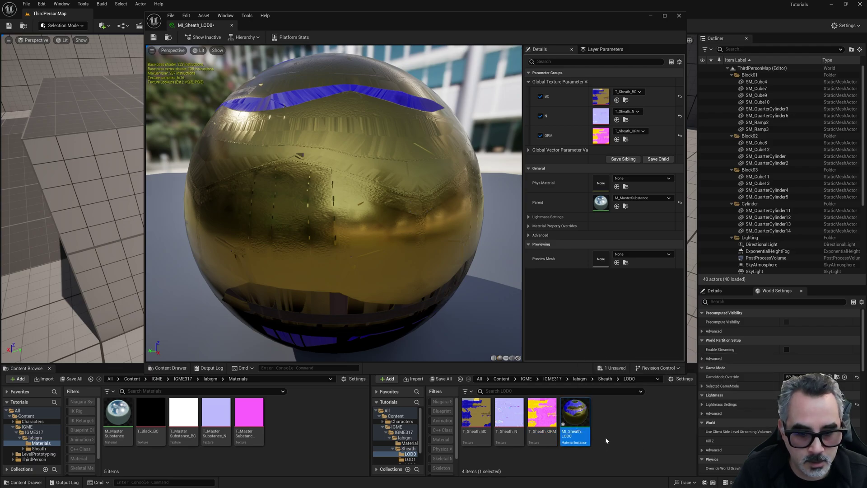
scroll(405, 440, "down", 2)
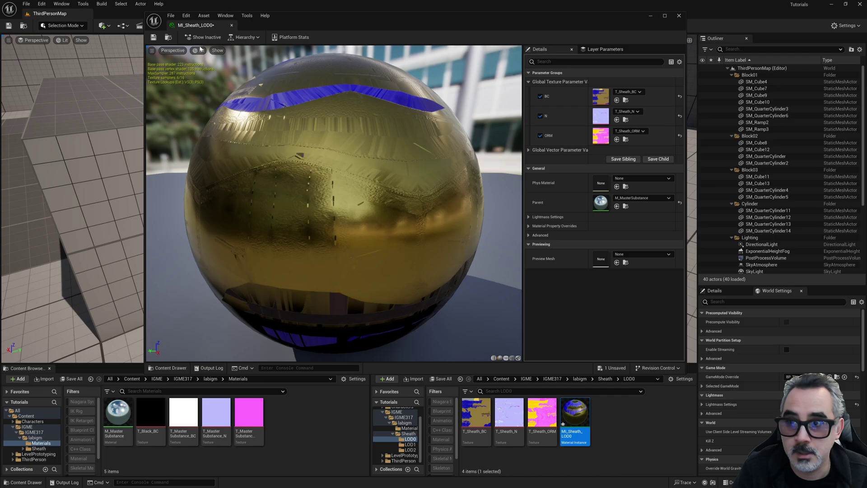
left_click(153, 38)
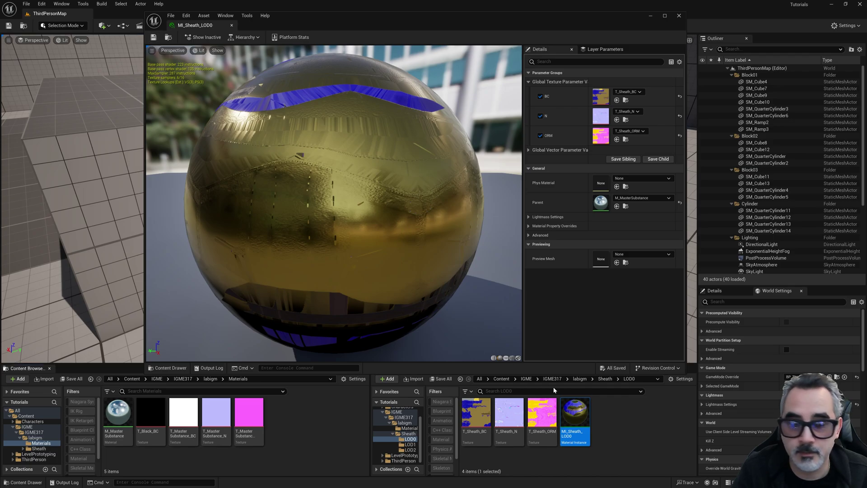
- Duplicate the MI_Sheath_LOD0 instance twice, naming the copies MI_Sheath_LOD1 and MI_Sheath_LOD2
right_click(583, 424)
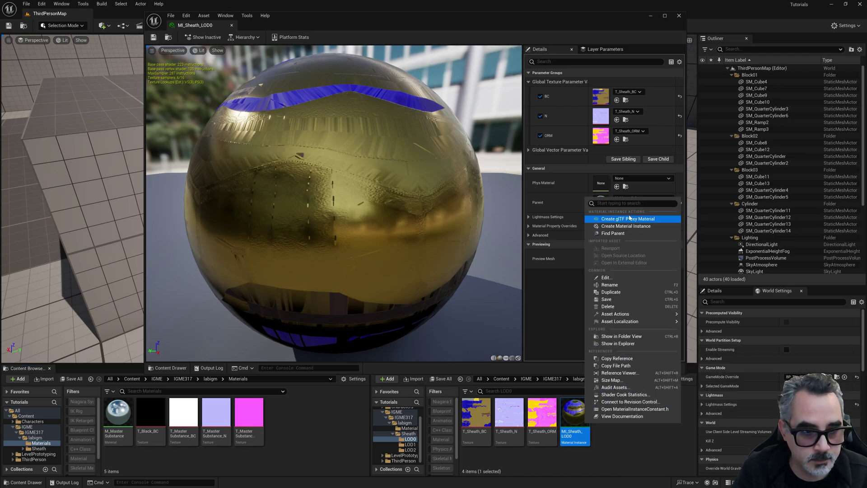
left_click(628, 292)
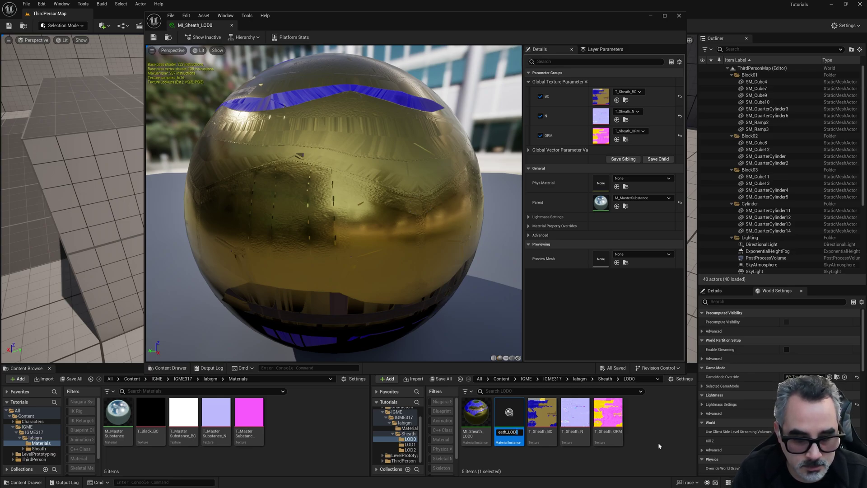
key("Return")
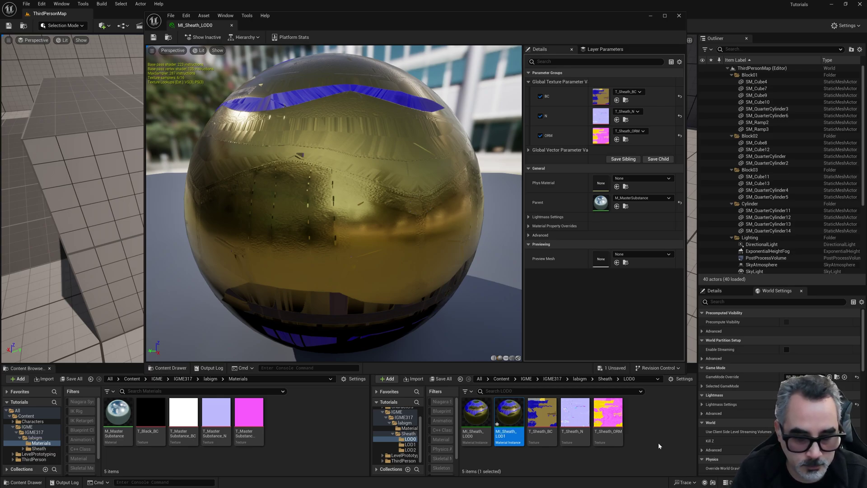
right_click(509, 416)
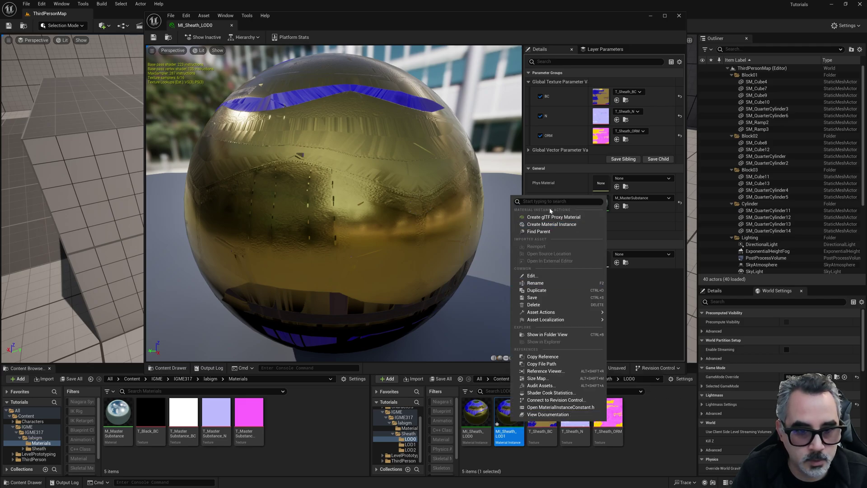
left_click(536, 290)
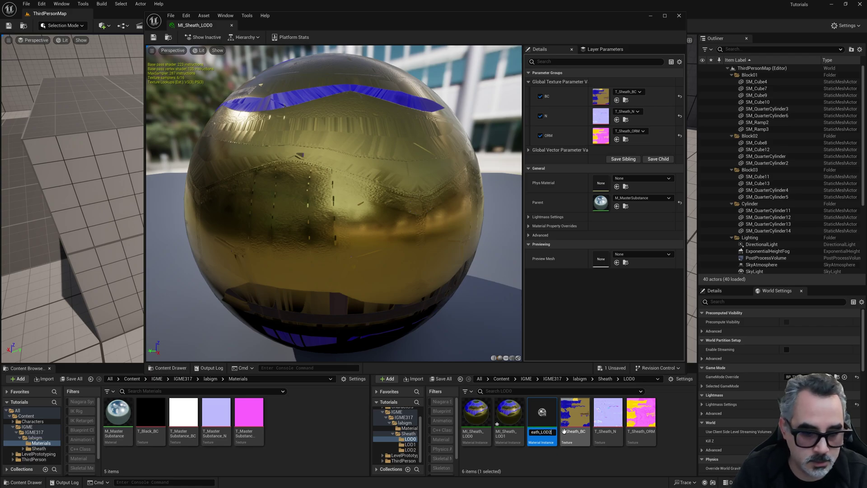
key("Return")
- Move MI_Sheath_LOD1 into the Sheath LOD1 folder and MI_Sheath_LOD2 into the LOD2 folder
left_click(509, 414, "ctrl")
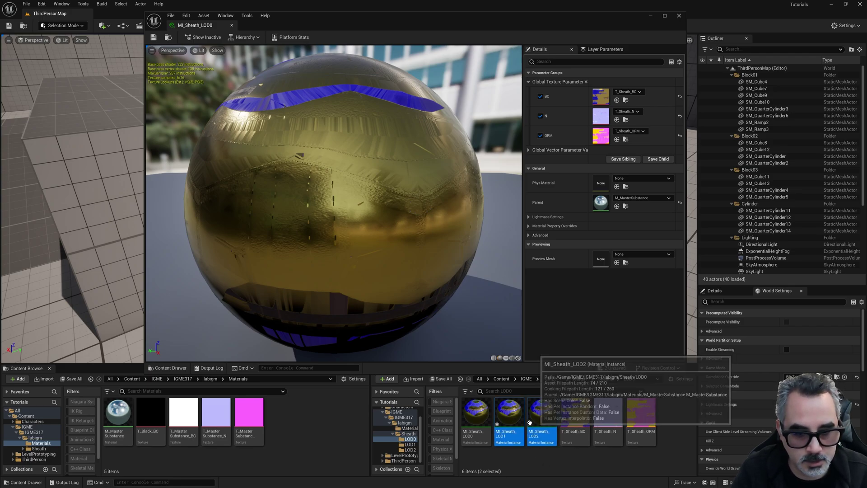
left_click(514, 428)
left_click_drag(509, 410, 408, 447)
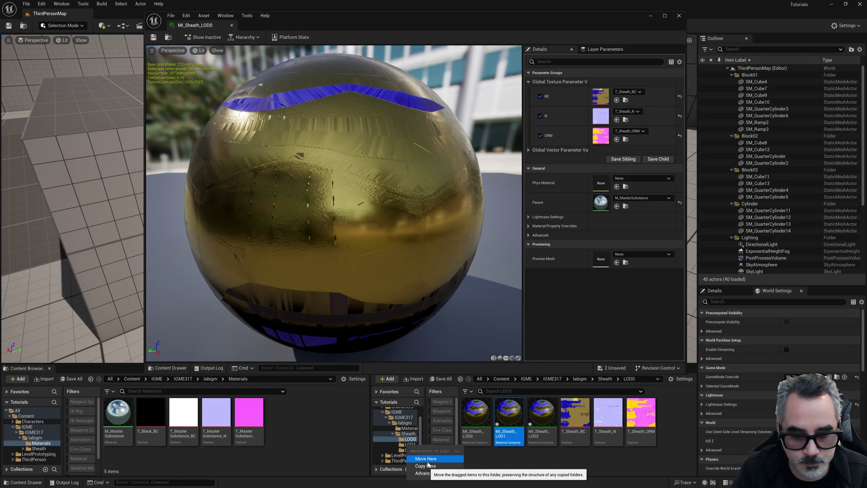
left_click(426, 459)
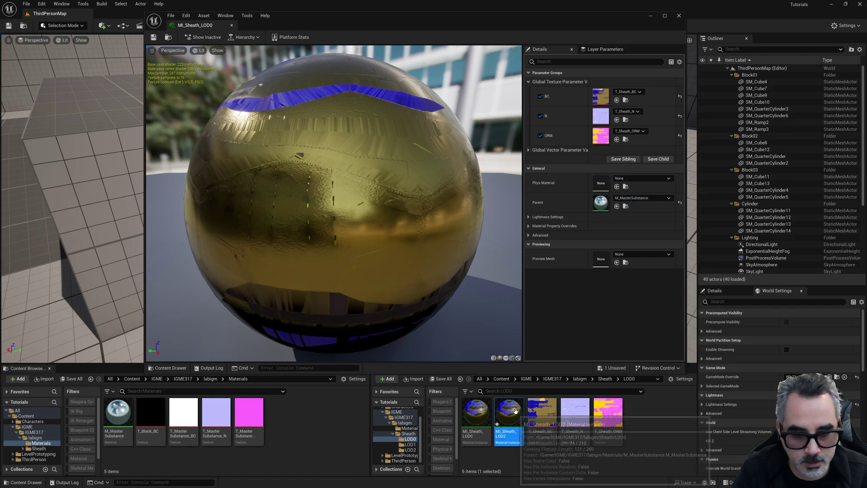
left_click_drag(508, 411, 409, 450)
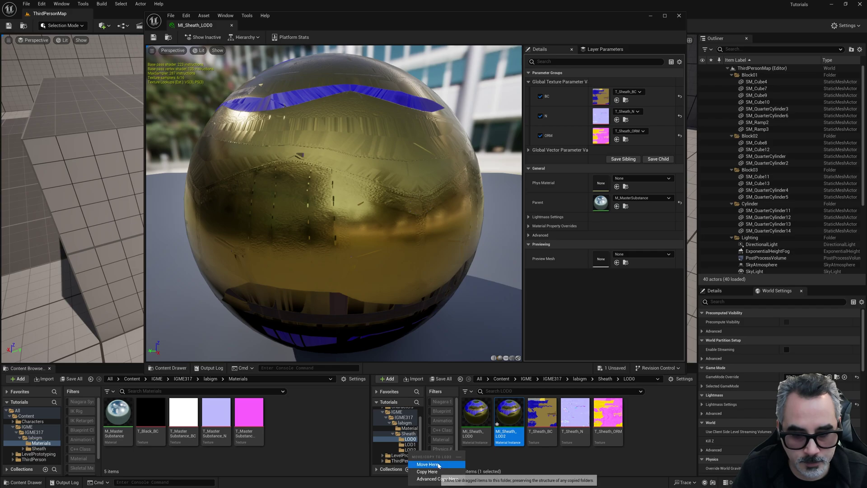
left_click(425, 461)
- In MI_Sheath_LOD1, assign the LOD1 folder's T_M_UV_BC, T_M_UV_N and T_M_UV_ORM to the BC, N and ORM parameters
left_click(410, 445)
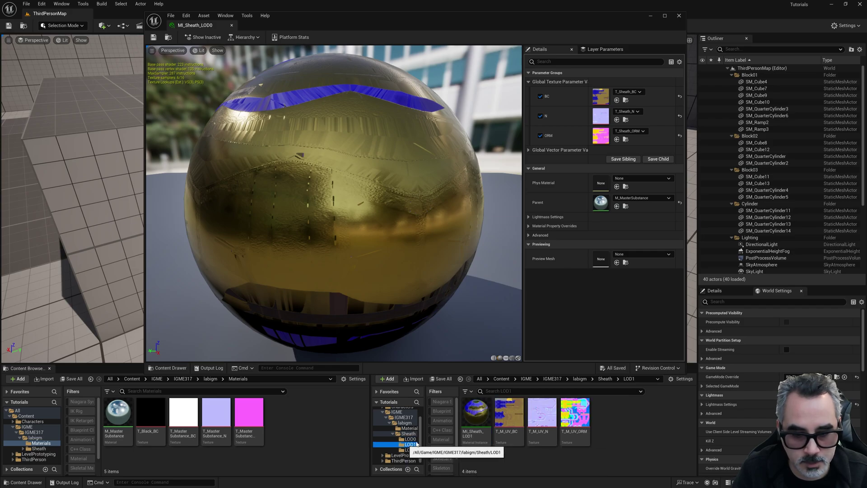
double_click(477, 421)
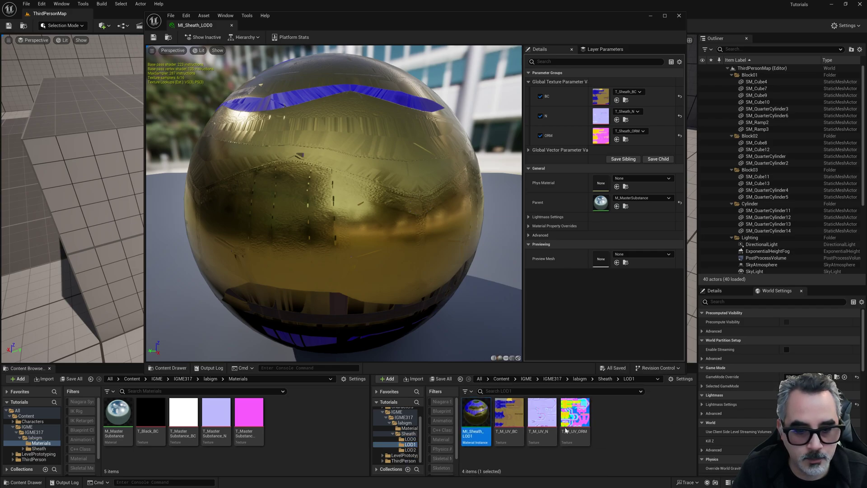
left_click_drag(508, 413, 603, 97)
left_click(528, 82)
left_click_drag(537, 426, 602, 117)
left_click_drag(582, 426, 601, 135)
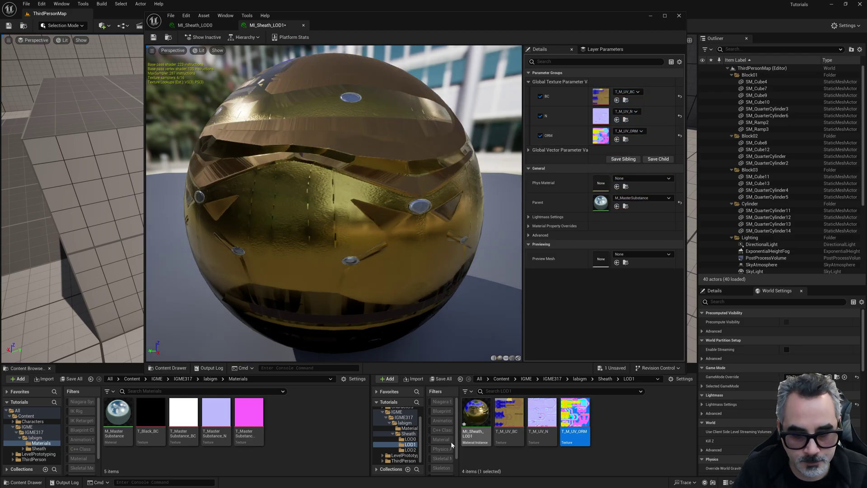
- In MI_Sheath_LOD2, assign the LOD2 folder's T_M_UV_BC, T_M_UV_N and T_M_UV_ORM to the BC, N and ORM parameters
left_click(410, 449)
left_click(476, 415)
double_click(476, 418)
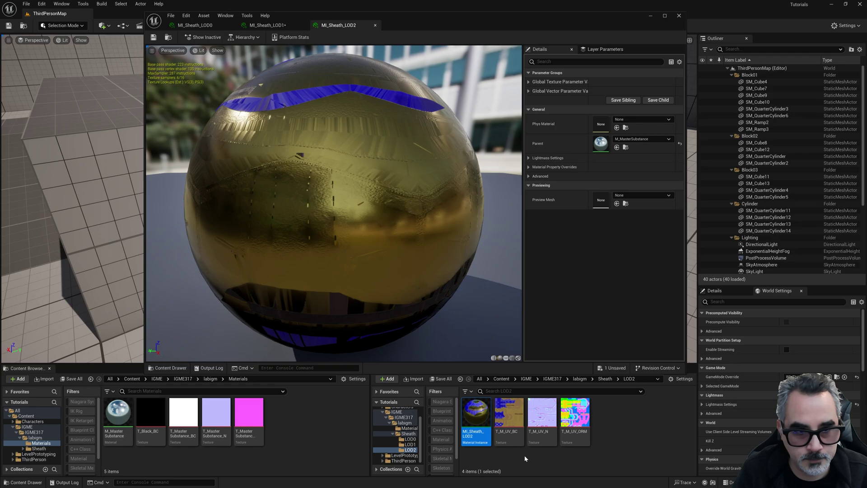
left_click_drag(509, 411, 601, 96)
left_click_drag(542, 411, 602, 116)
left_click_drag(566, 443, 600, 135)
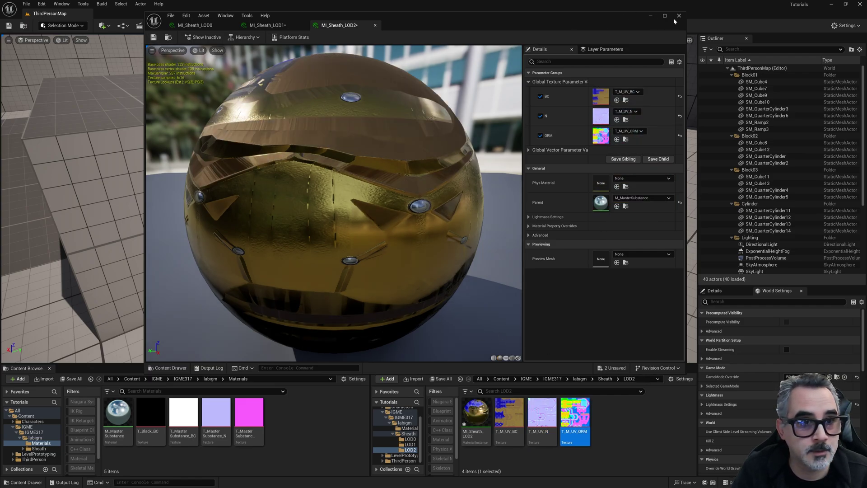
- Save all modified content and return to the Sheath LOD0 folder
left_click(446, 381)
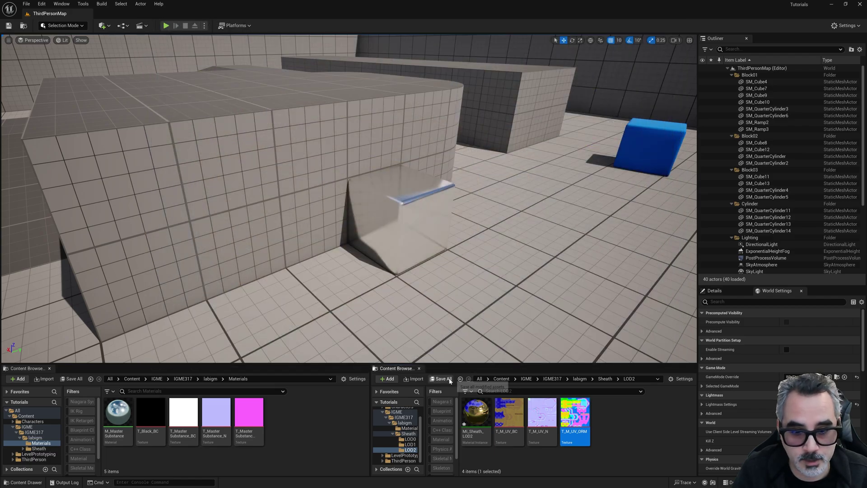
left_click(440, 378)
left_click(504, 324)
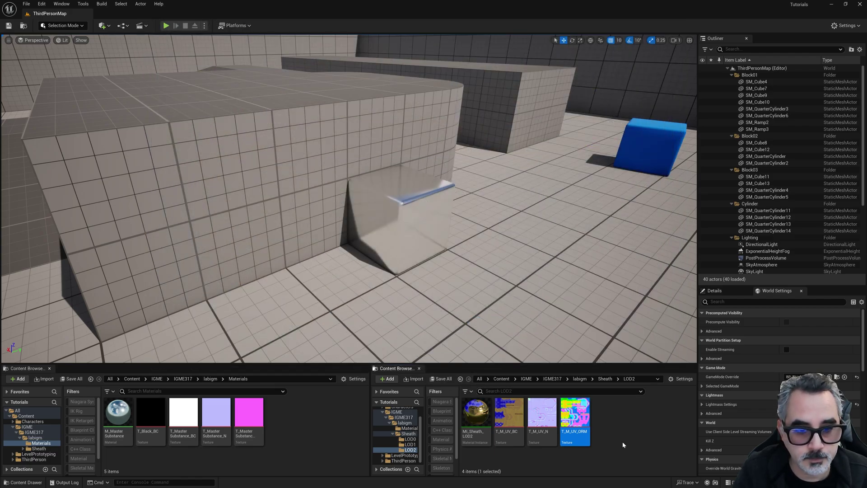
left_click(605, 379)
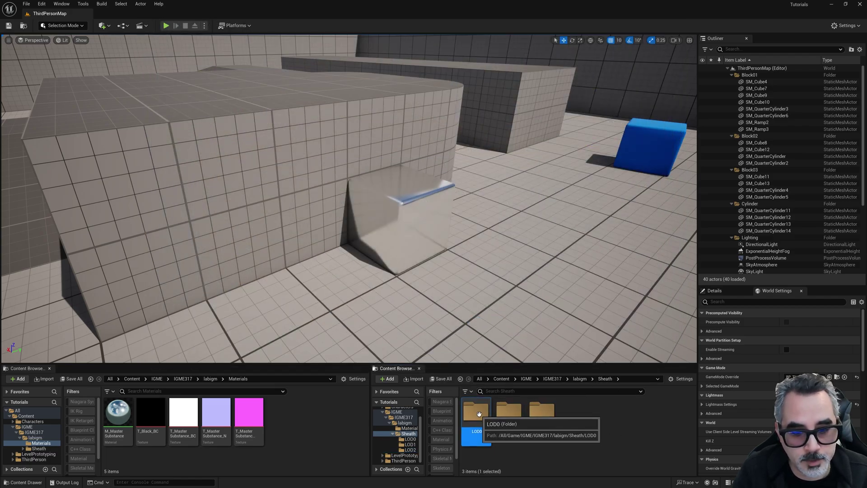
double_click(475, 411)
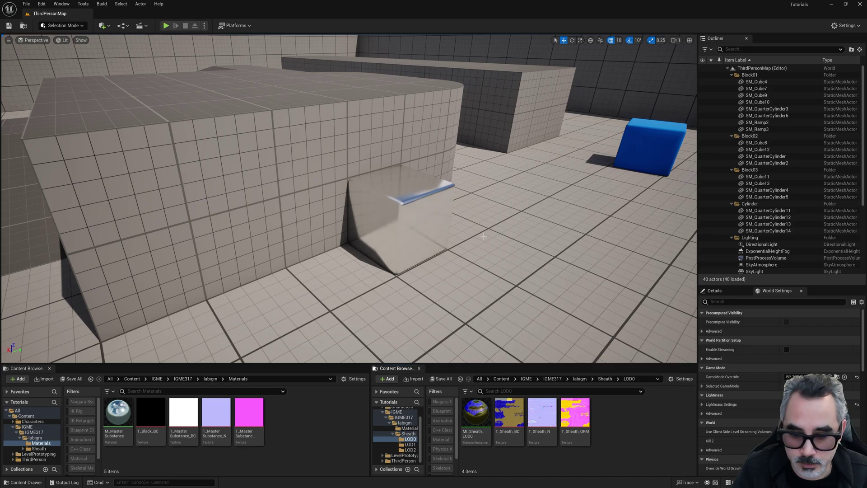
- Import SM_Sheath_LOD0.fbx from the MasterSword_Sheath_LODs LOD0 folder into the Sheath LOD0 content folder, with material import set to Do Not Create Material
key("alt+Tab")
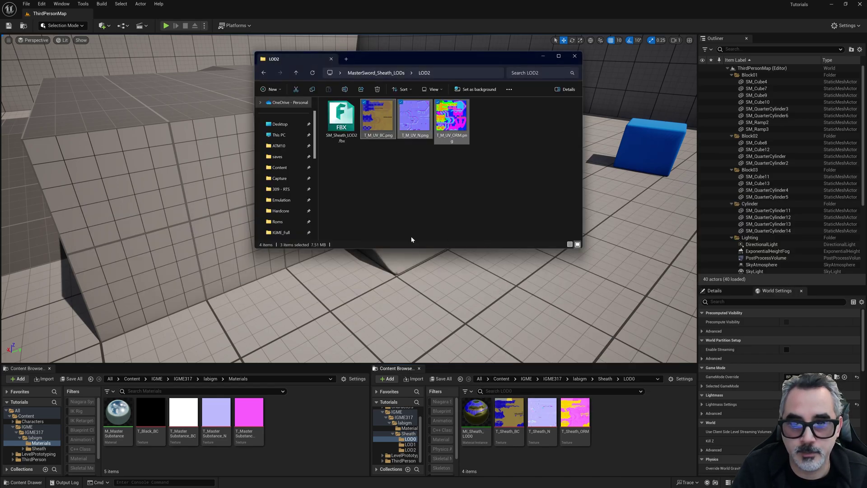
left_click(391, 73)
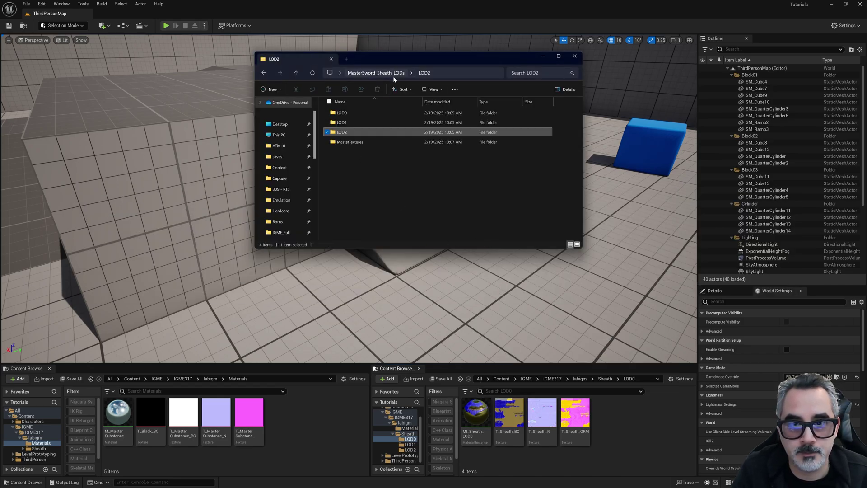
left_click(352, 114)
double_click(353, 117)
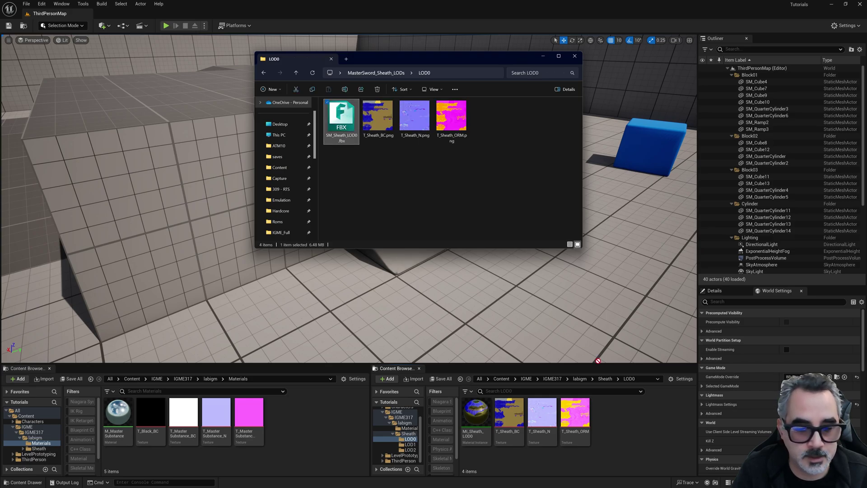
left_click_drag(620, 426, 619, 427)
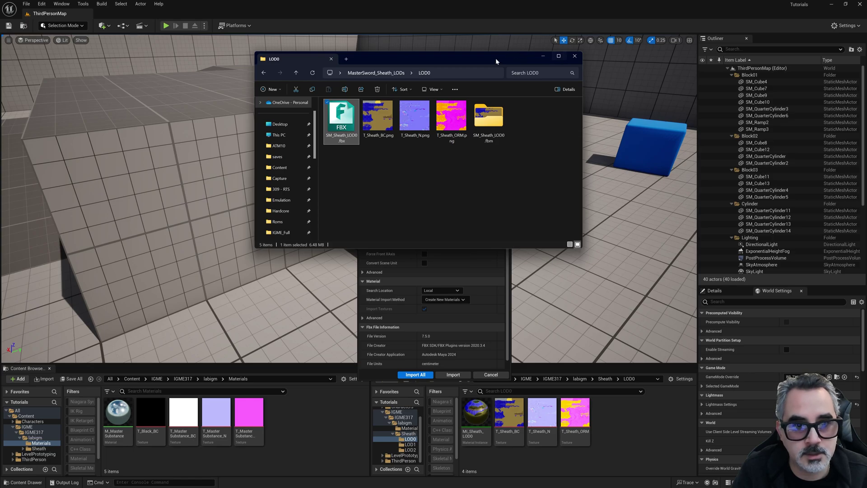
left_click(511, 294)
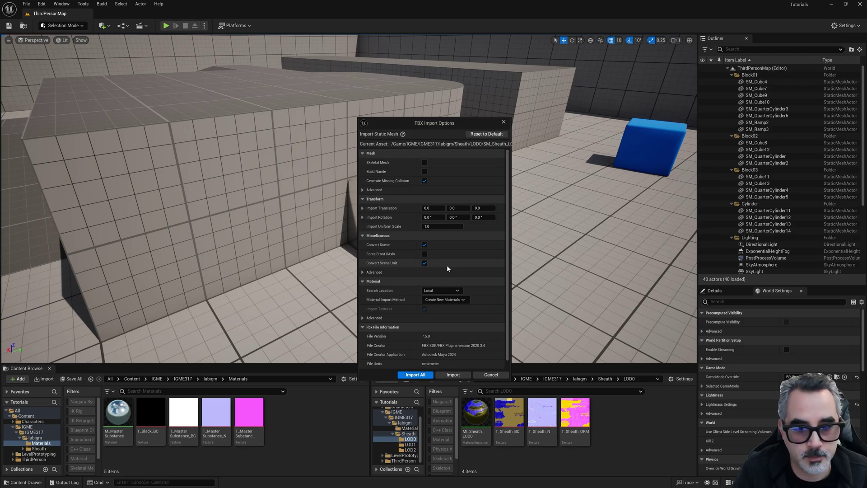
left_click(440, 299)
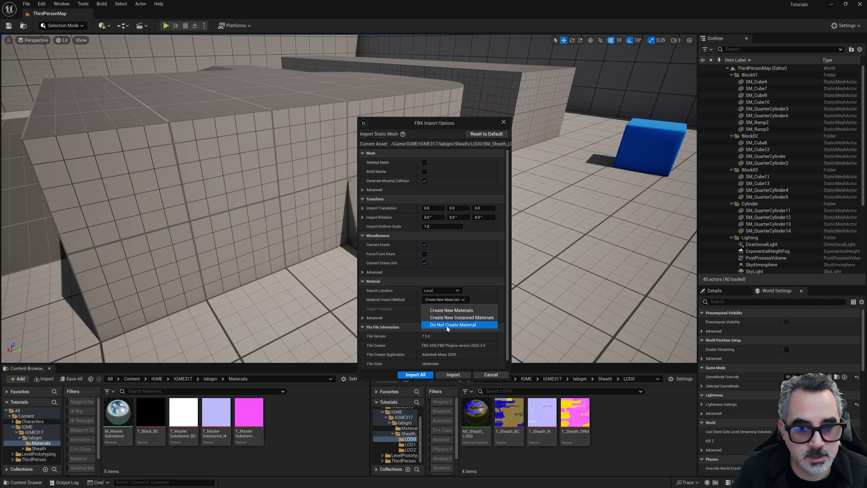
left_click(446, 326)
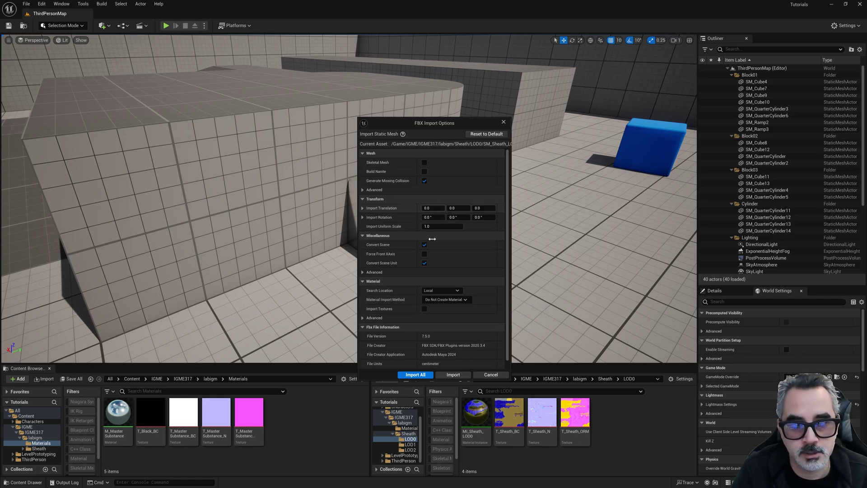
left_click(417, 375)
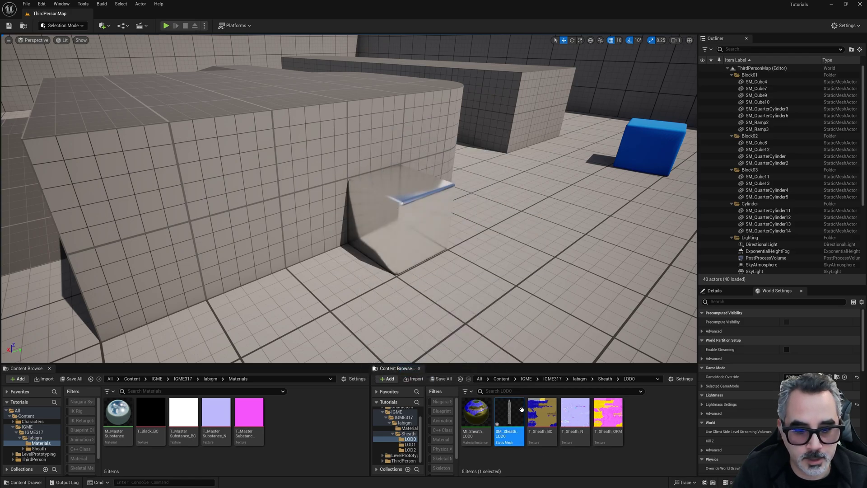
- Open the SM_Sheath_LOD0 static mesh, reposition its editor window and assign MI_Sheath_LOD0 to its material slot
double_click(510, 413)
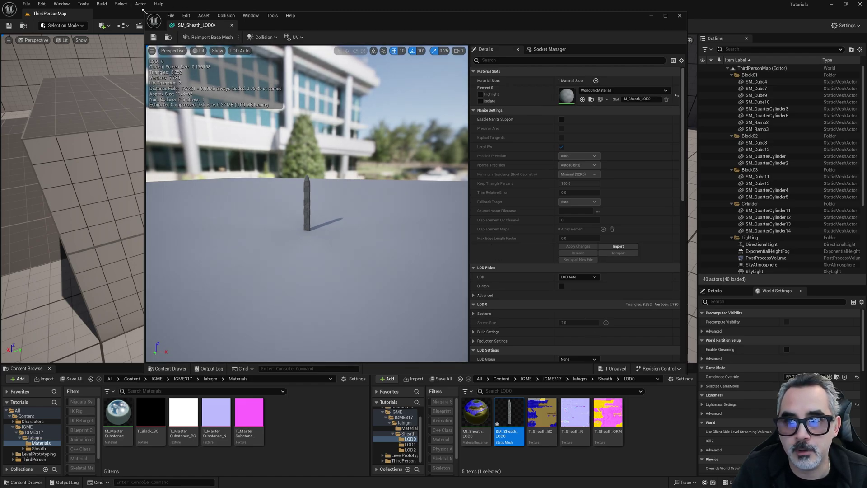
left_click_drag(143, 11, 186, 90)
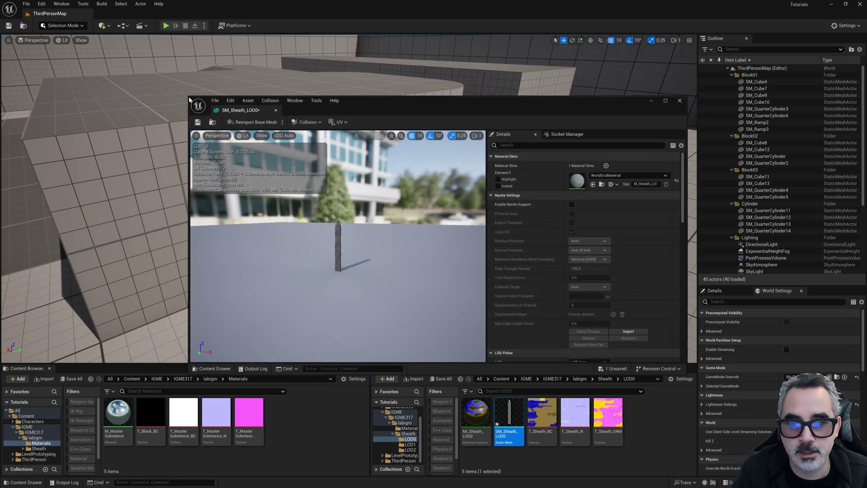
left_click_drag(364, 104, 352, 52)
scroll(339, 214, "up", 5)
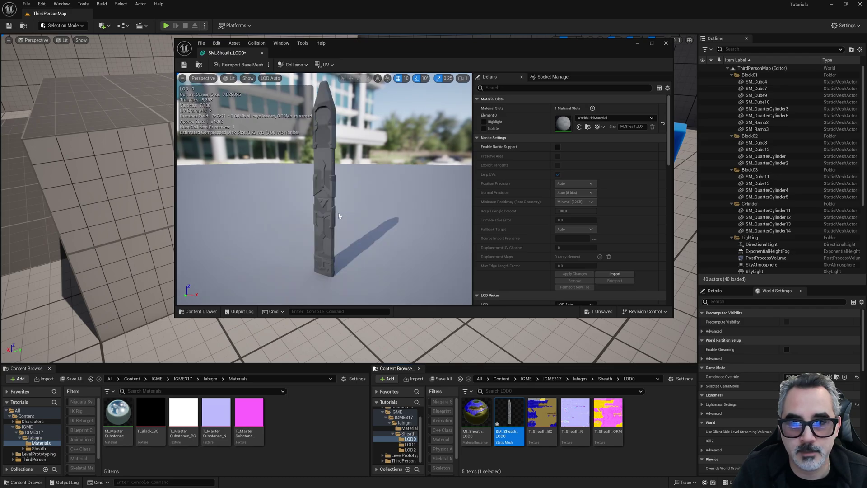
scroll(339, 215, "down", 2)
scroll(340, 216, "up", 2)
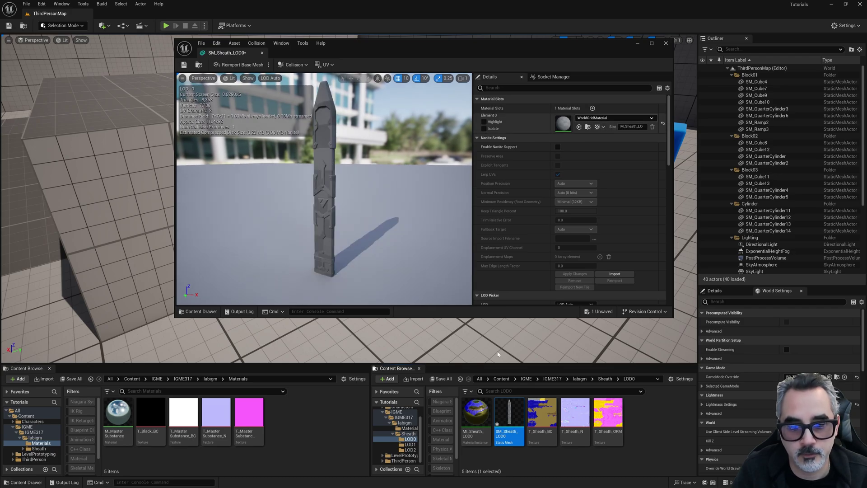
left_click_drag(469, 432, 585, 119)
- Import SM_Sheath_LOD1.fbx from the source LOD1 folder into the Sheath LOD1 content folder, keeping Do Not Create Material
left_click(605, 378)
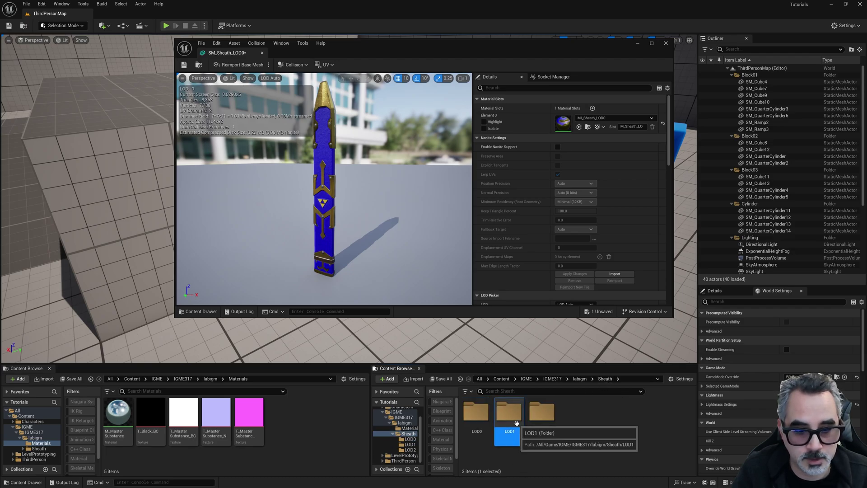
double_click(508, 411)
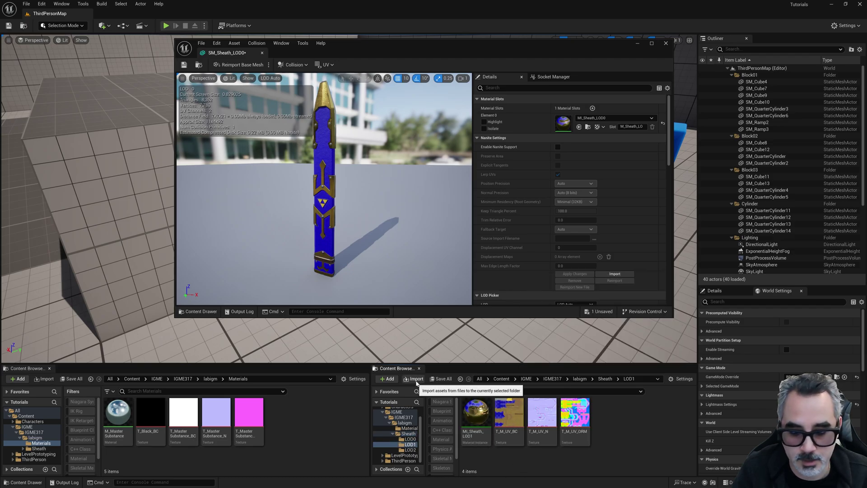
key("alt+Tab")
left_click(411, 73)
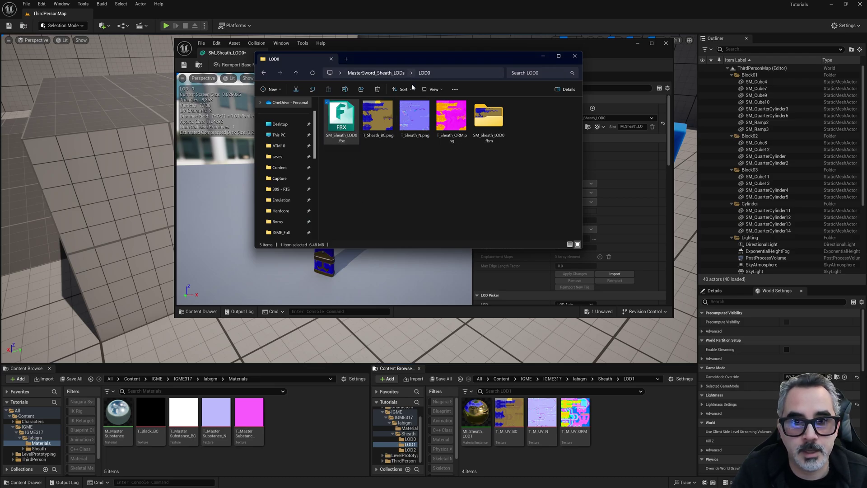
left_click(425, 97)
left_click(338, 124)
left_click_drag(339, 124, 615, 427)
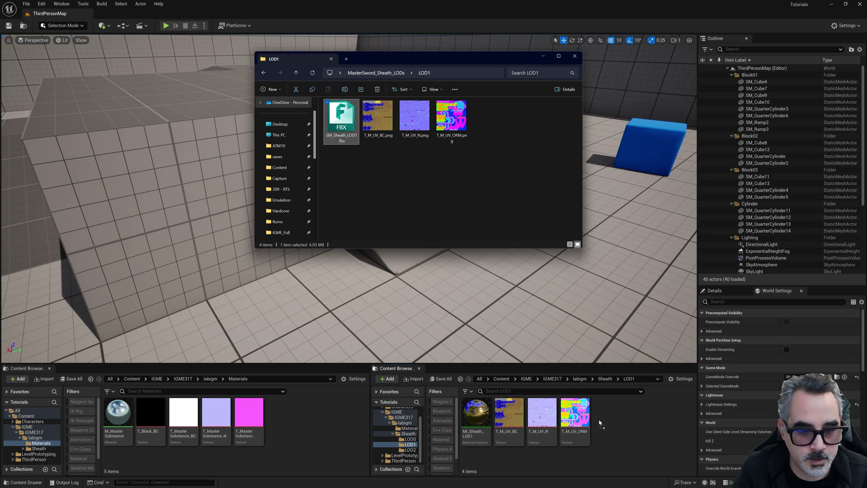
left_click(503, 275)
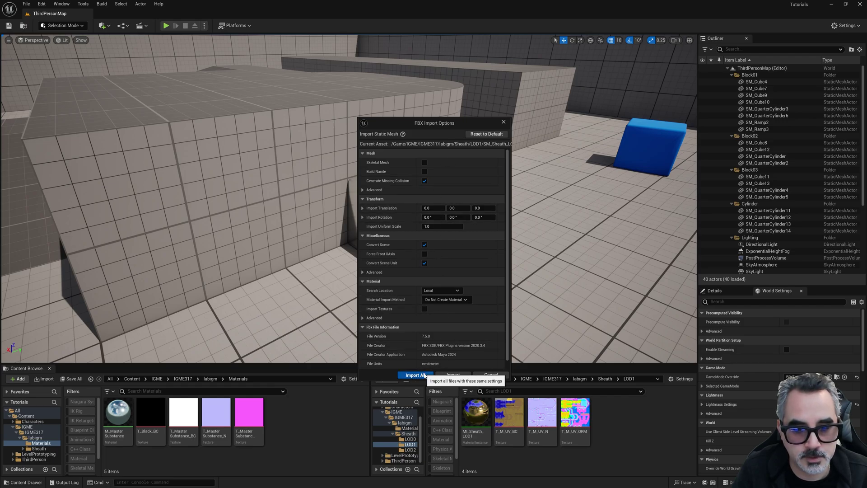
left_click(415, 374)
- Open SM_Sheath_LOD1, assign MI_Sheath_LOD1 to its material slot and minimize the mesh editor
double_click(509, 418)
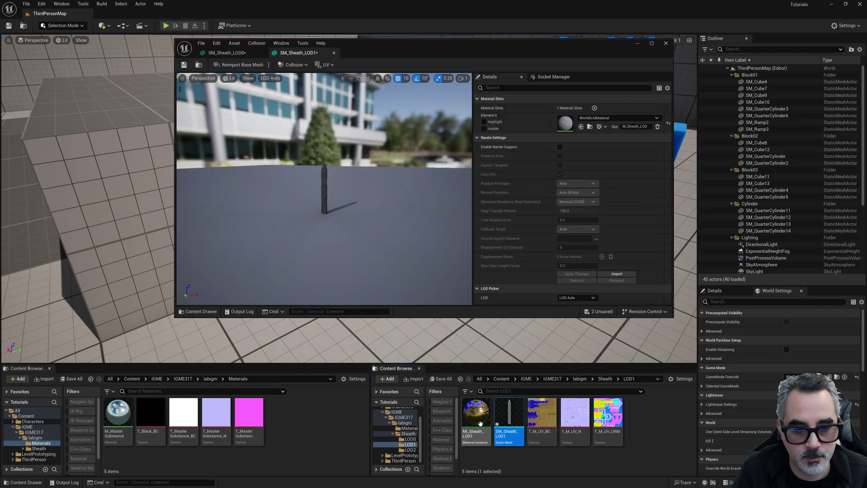
left_click_drag(476, 412, 565, 120)
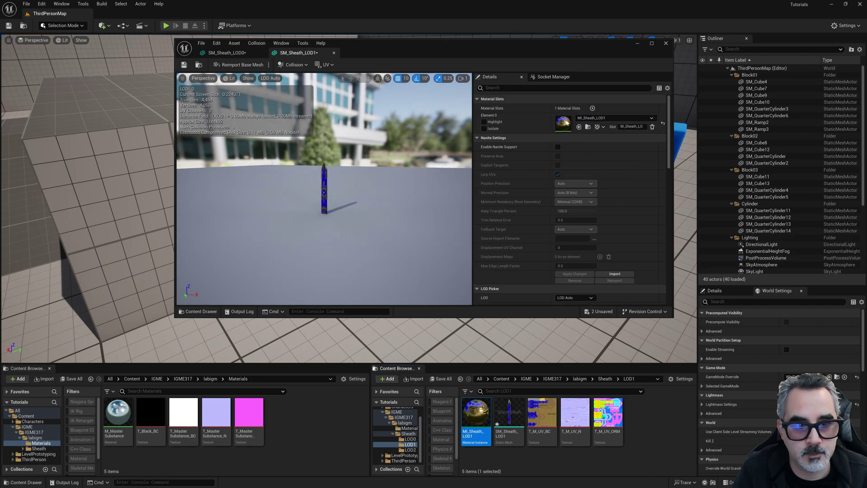
left_click(637, 43)
- Import SM_Sheath_LOD2.fbx from the source LOD2 folder into the Sheath LOD2 content folder, keeping Do Not Create Material
left_click(617, 378)
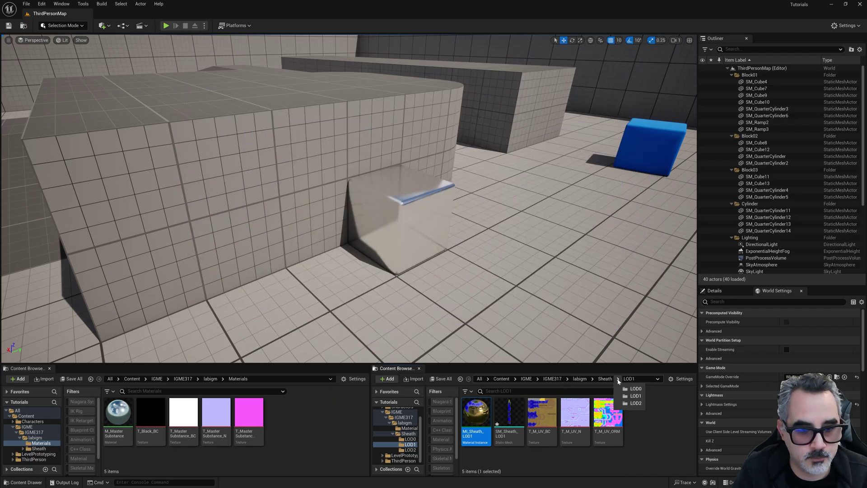
left_click(630, 402)
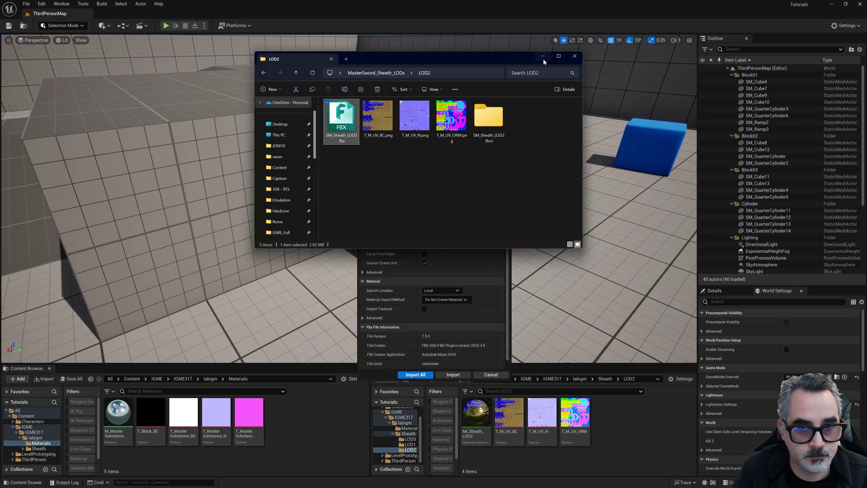
left_click(543, 56)
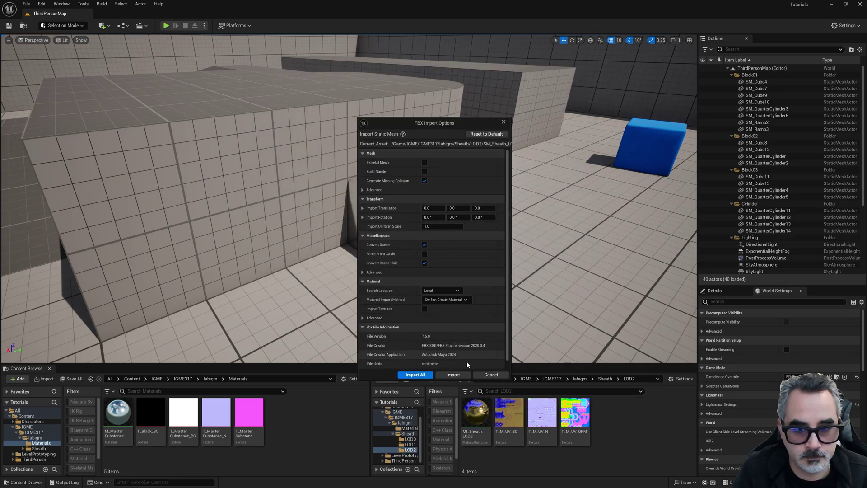
left_click(415, 374)
- Assign MI_Sheath_LOD2 to the material slot of SM_Sheath_LOD2 and save all three sheath static meshes
double_click(517, 418)
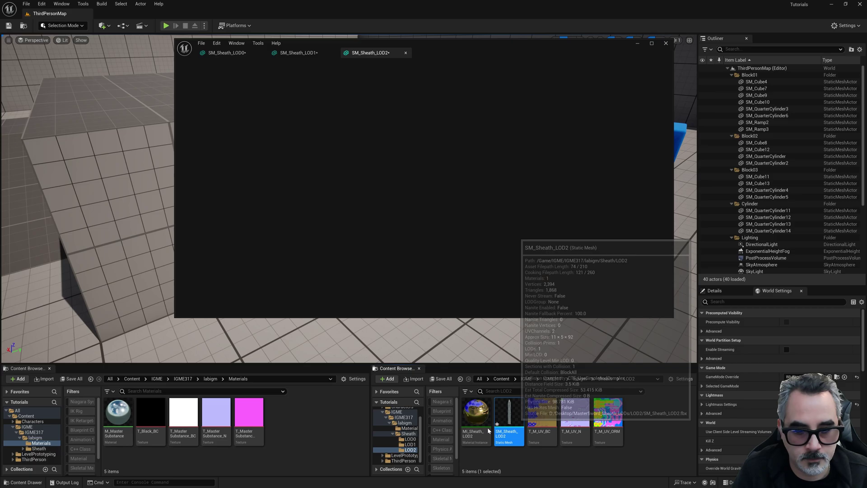
left_click_drag(475, 412, 571, 126)
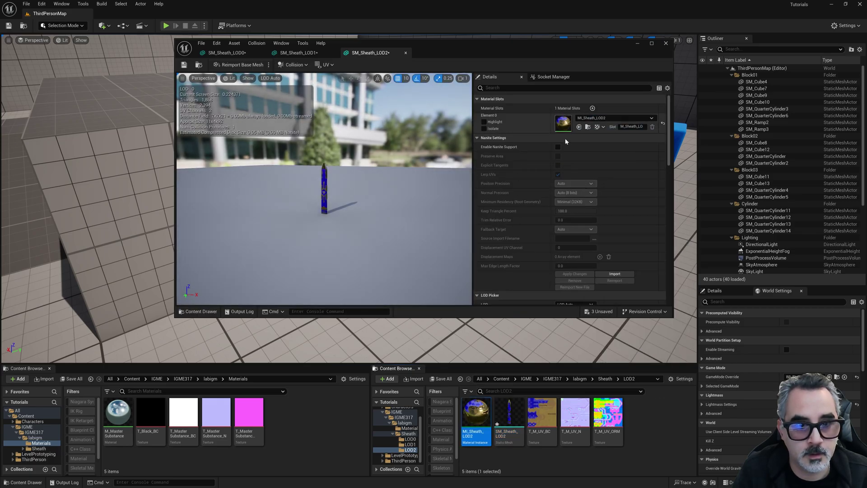
left_click(297, 53)
left_click(233, 55)
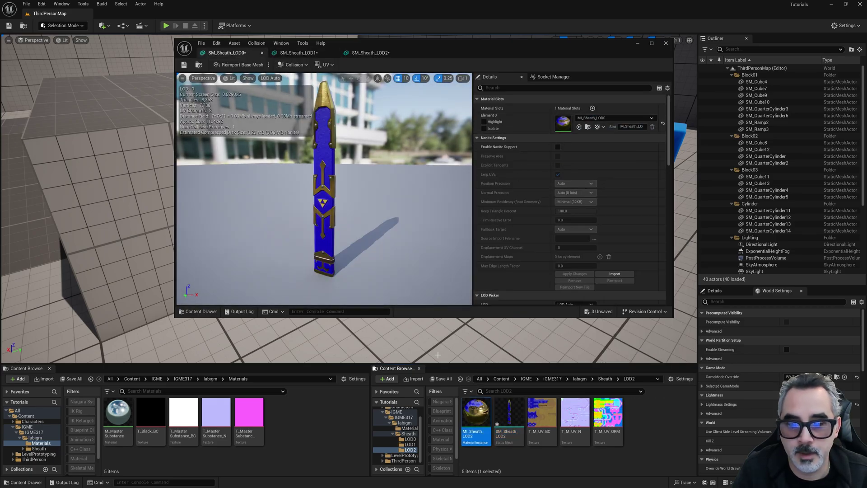
left_click(441, 379)
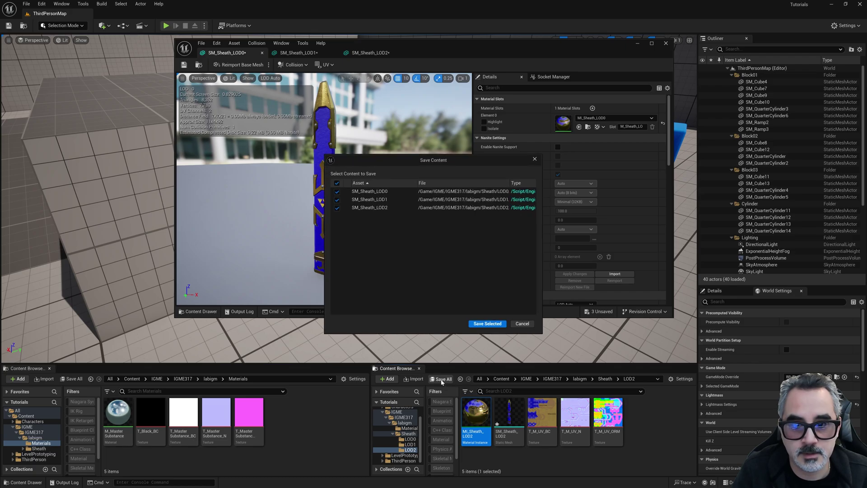
left_click(487, 323)
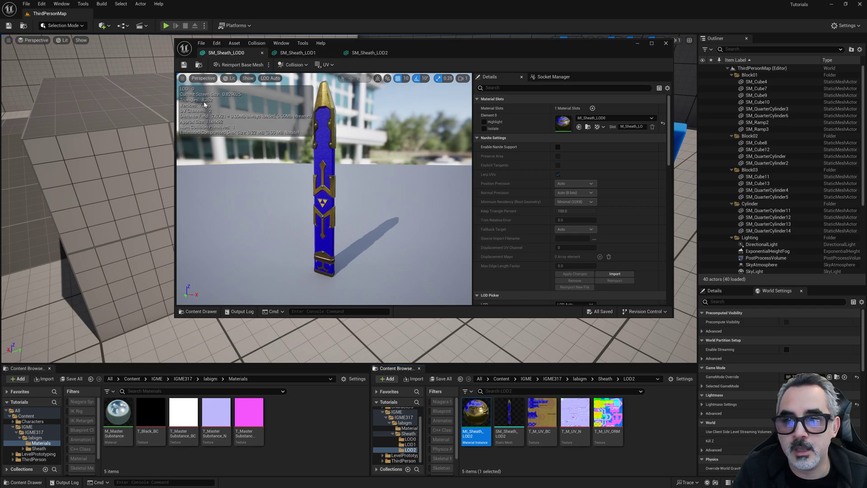
- Compare the mesh statistics of the three sheaths, close SM_Sheath_LOD2 and SM_Sheath_LOD1, and dock the SM_Sheath_LOD0 editor beside ThirdPersonMap
left_click(297, 53)
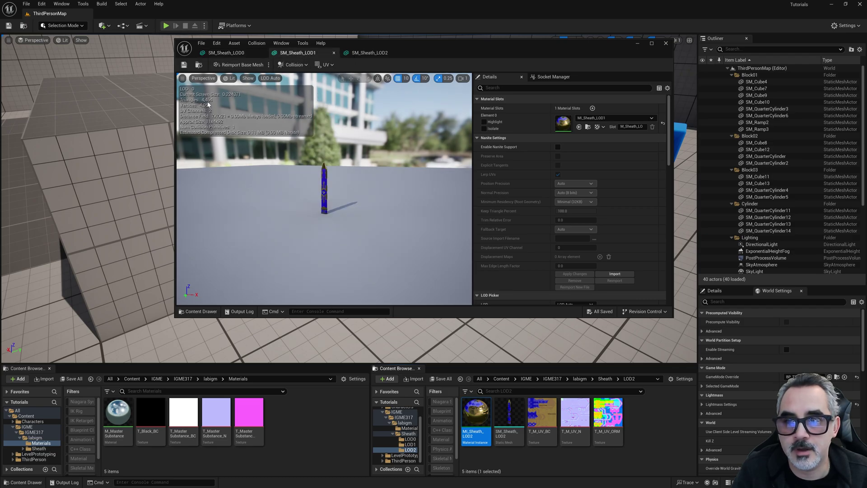
left_click(369, 52)
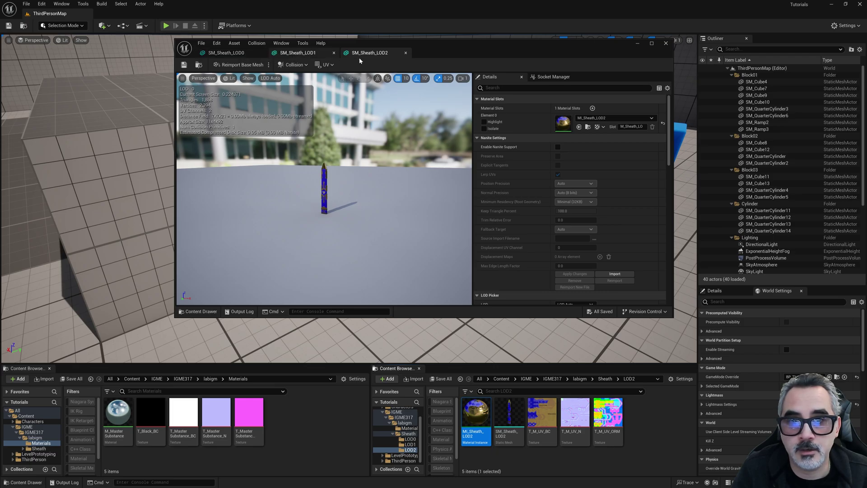
left_click(226, 53)
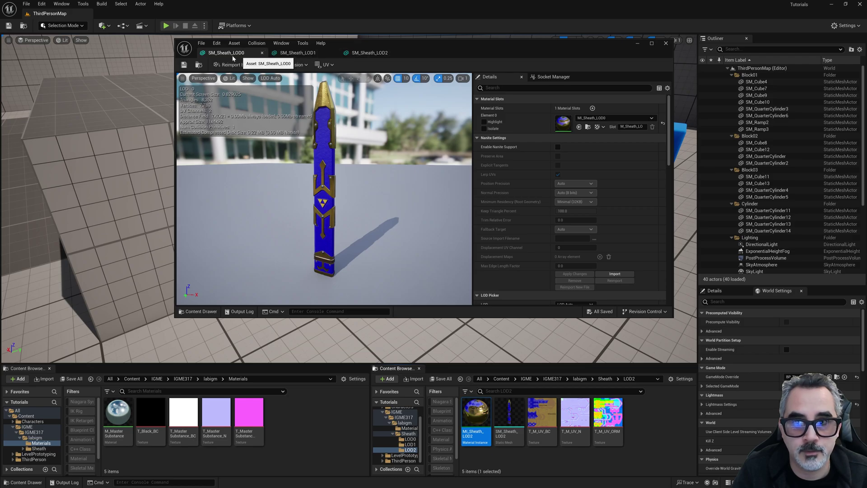
left_click(405, 52)
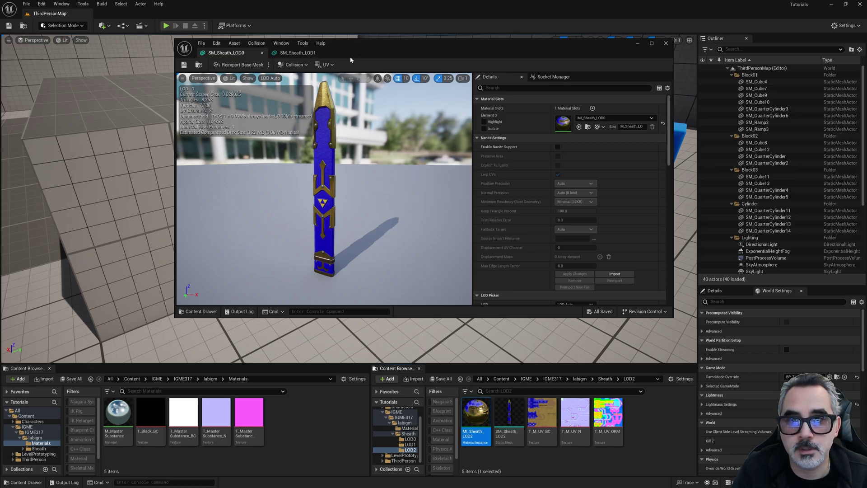
left_click(334, 53)
left_click_drag(221, 53, 127, 14)
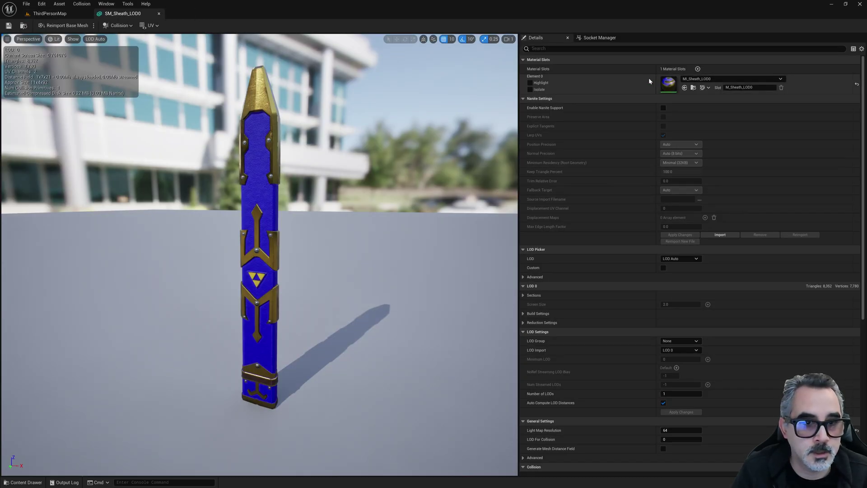
- Collapse the Material Slots and Nanite Settings sections of SM_Sheath_LOD0 and open its Number of LODs value for editing
left_click(523, 60)
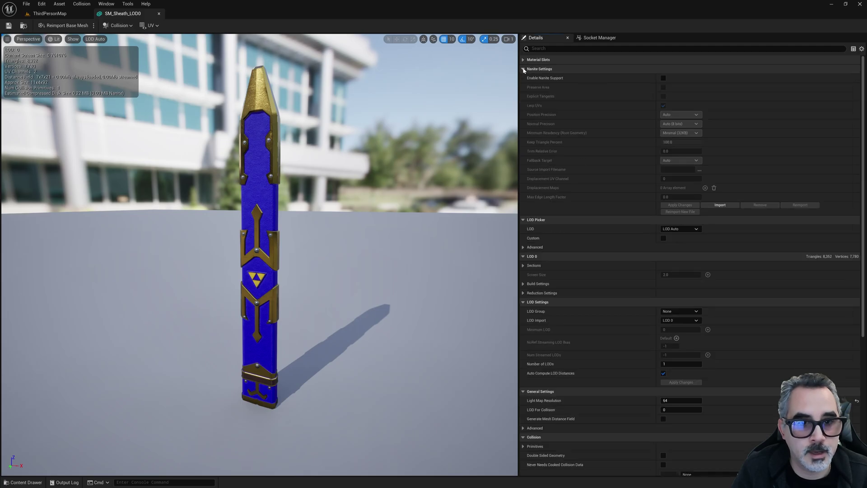
left_click(523, 69)
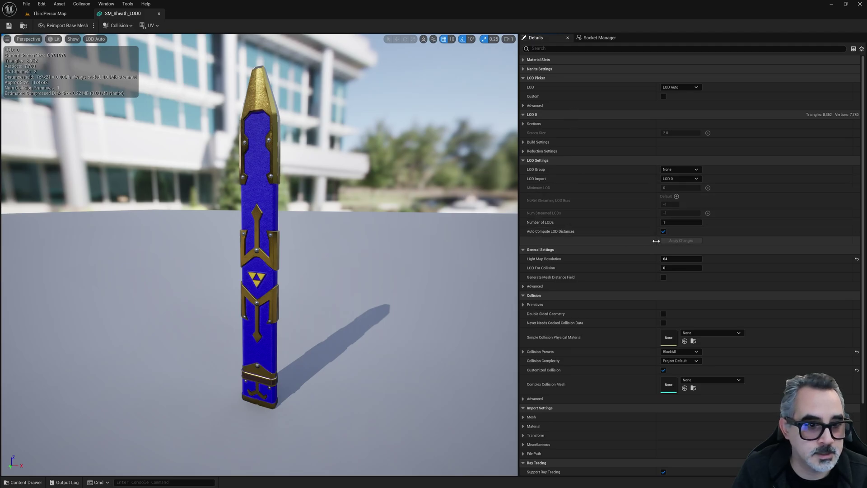
left_click(671, 222)
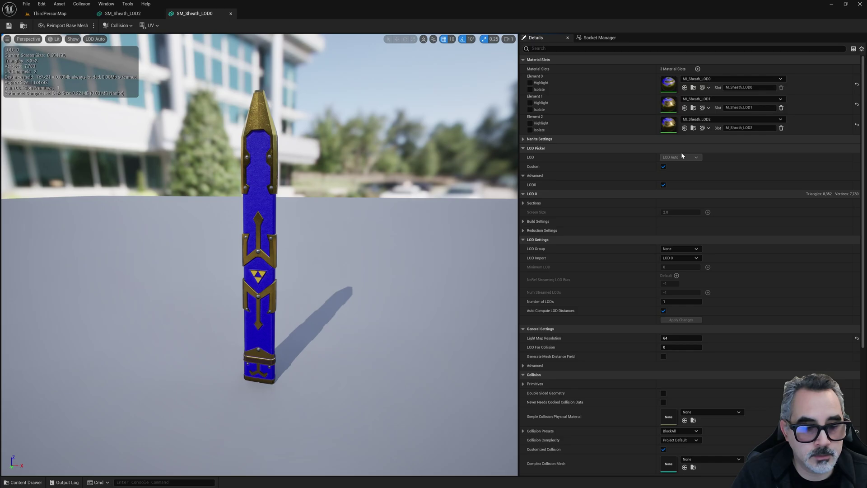
- Import SM_Sheath_LOD1.fbx from the MasterSword_Sheath_LODs LOD1 folder as LOD Level 1 of SM_Sheath_LOD0
left_click(695, 259)
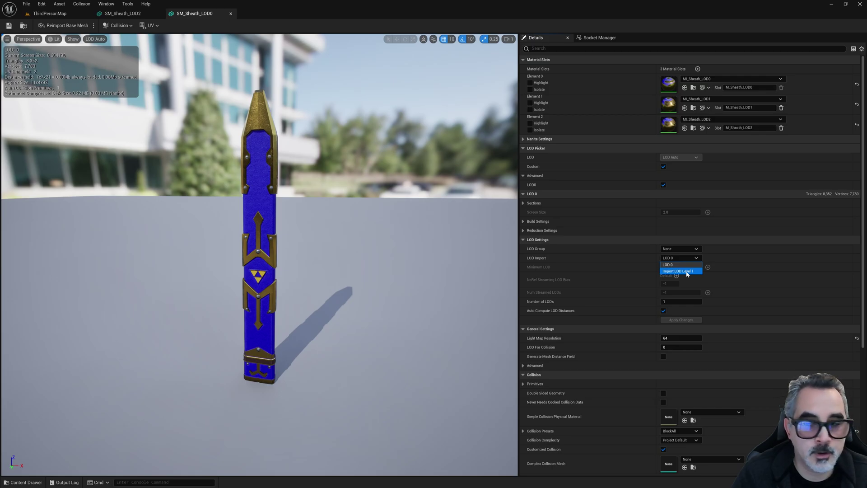
left_click(686, 271)
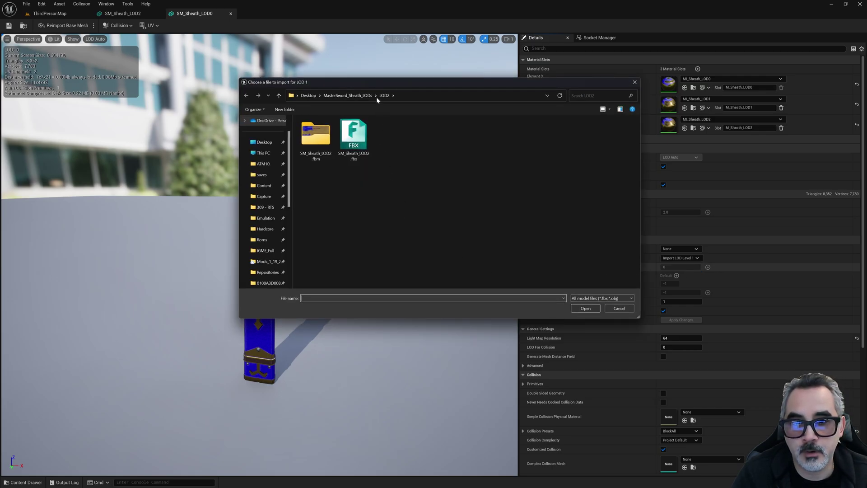
left_click(376, 96)
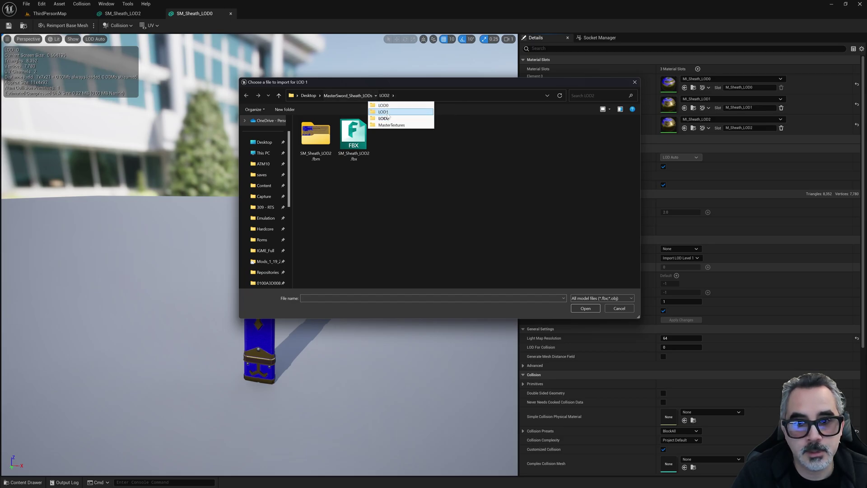
left_click(385, 112)
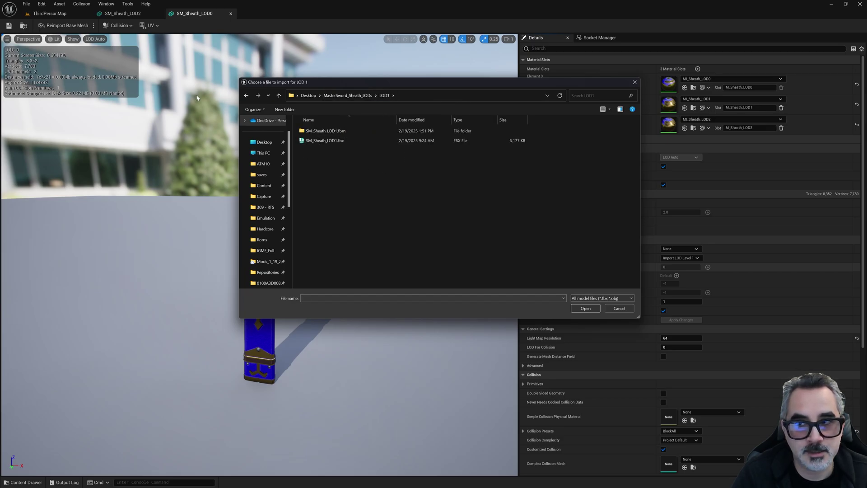
left_click(330, 143)
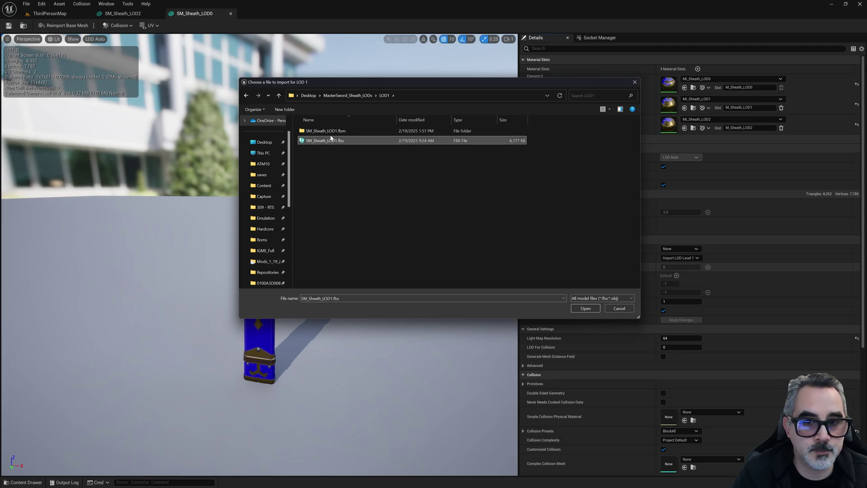
left_click(583, 308)
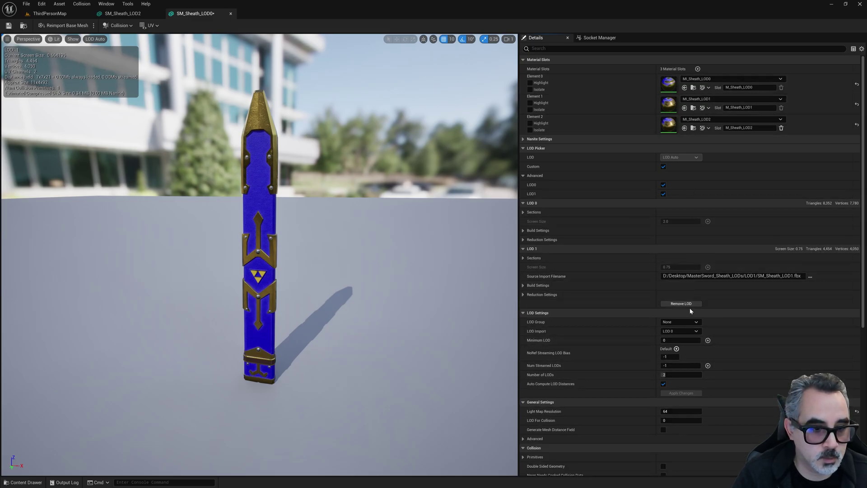
- Import SM_Sheath_LOD2.fbx from the source LOD2 folder as LOD Level 2 of SM_Sheath_LOD0
left_click(696, 332)
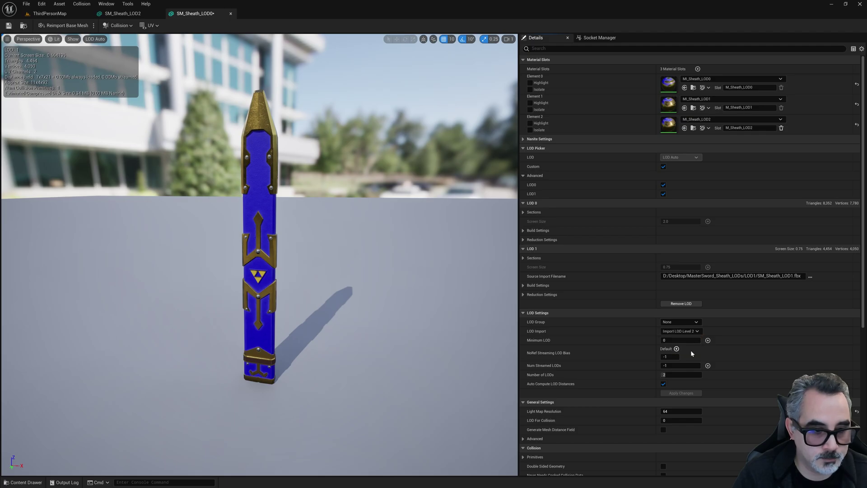
left_click(377, 96)
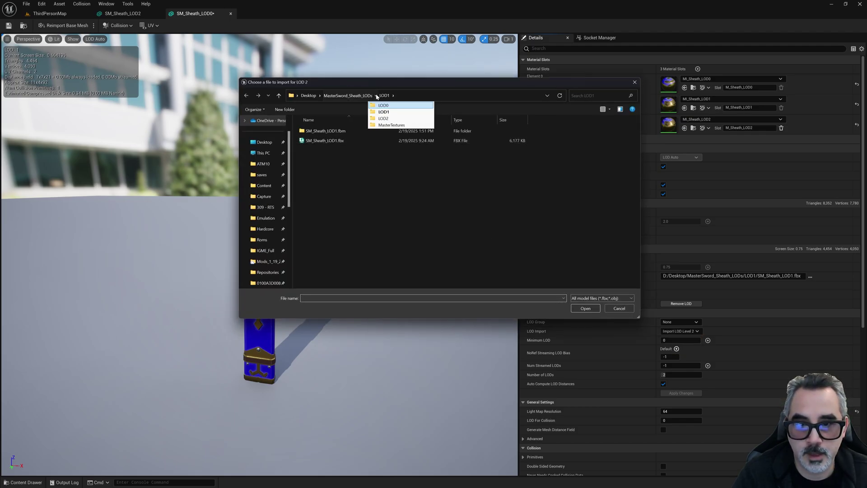
left_click(383, 119)
double_click(354, 136)
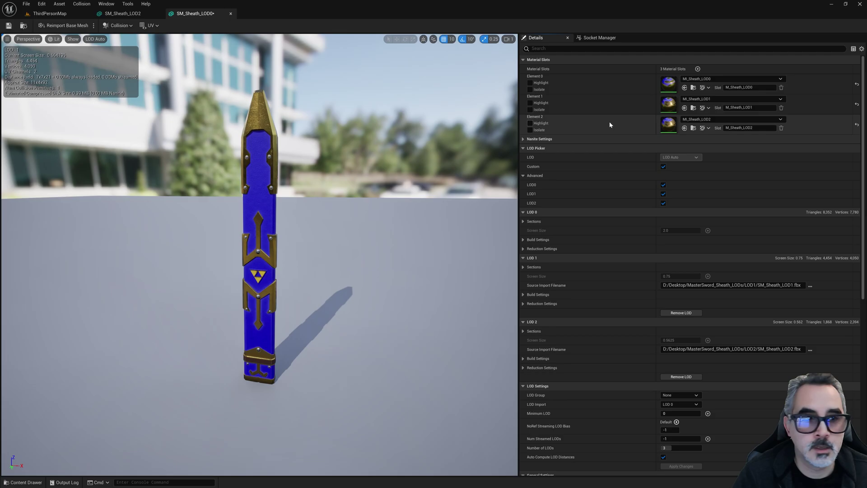
- Check the material instances assigned to Element 0 and Element 1 of the mesh without changing them
left_click(781, 79)
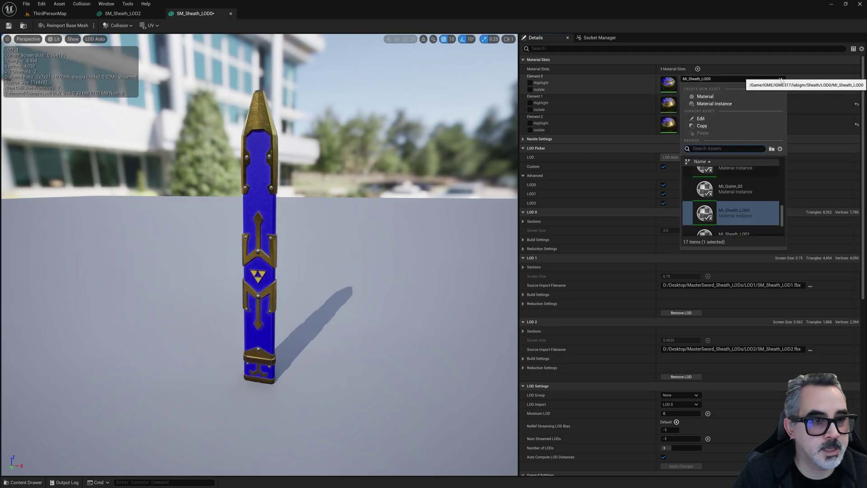
left_click(704, 188)
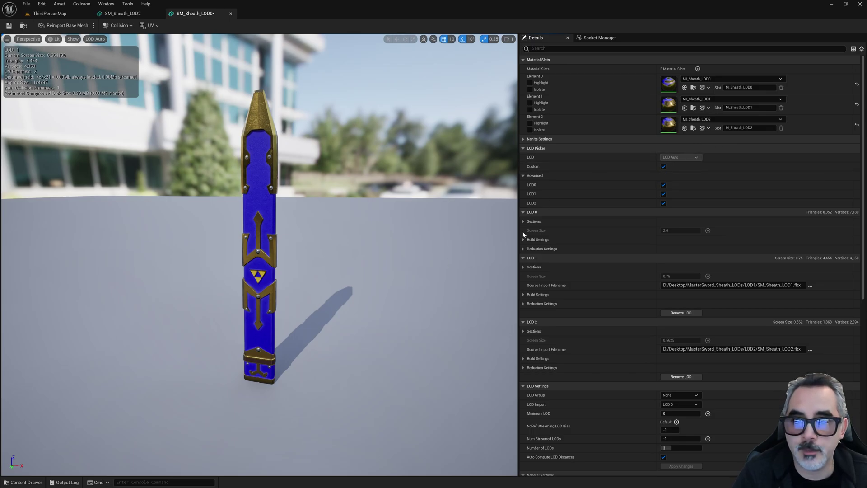
left_click(780, 99)
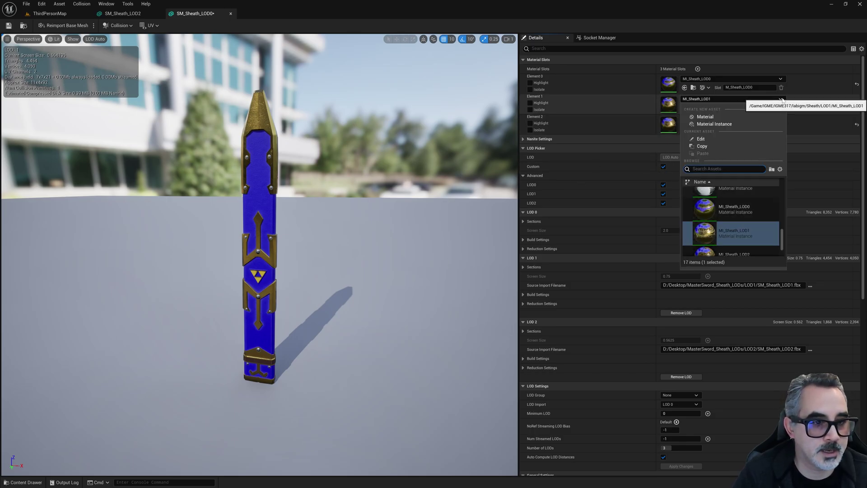
left_click(782, 100)
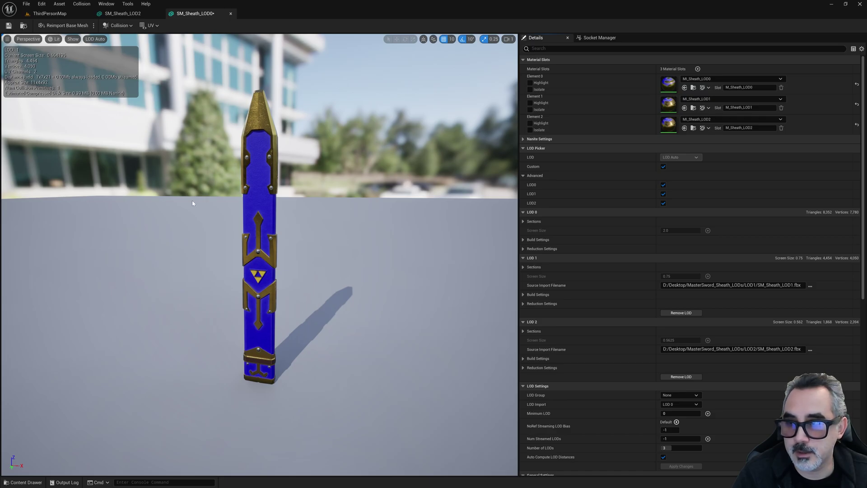
- Examine how the sheath switches LODs with viewing distance and review the screen size settings of each LOD
scroll(192, 202, "up", 8)
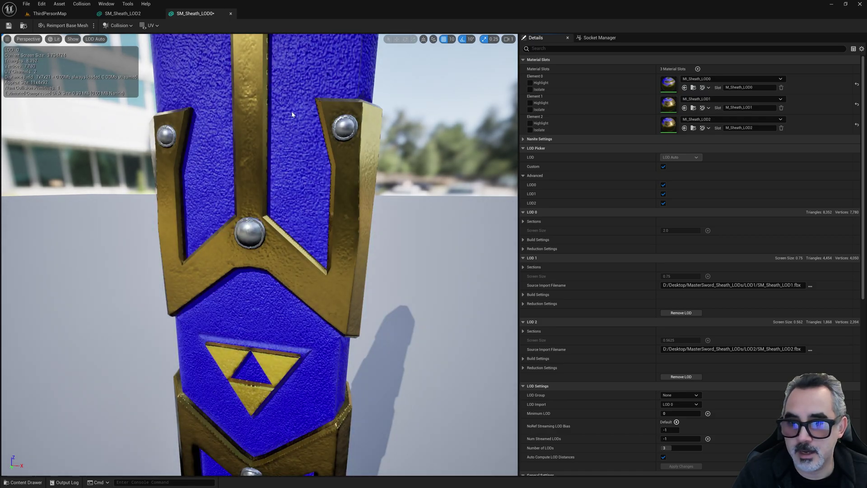
scroll(340, 250, "down", 10)
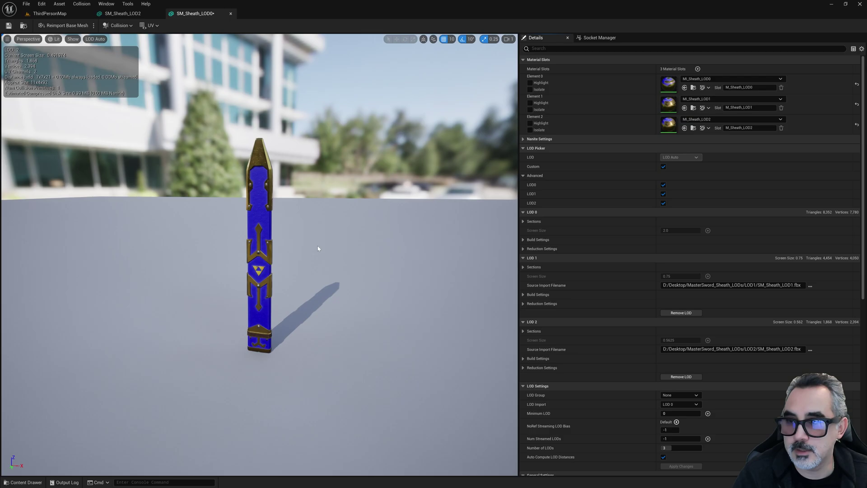
scroll(318, 248, "down", 15)
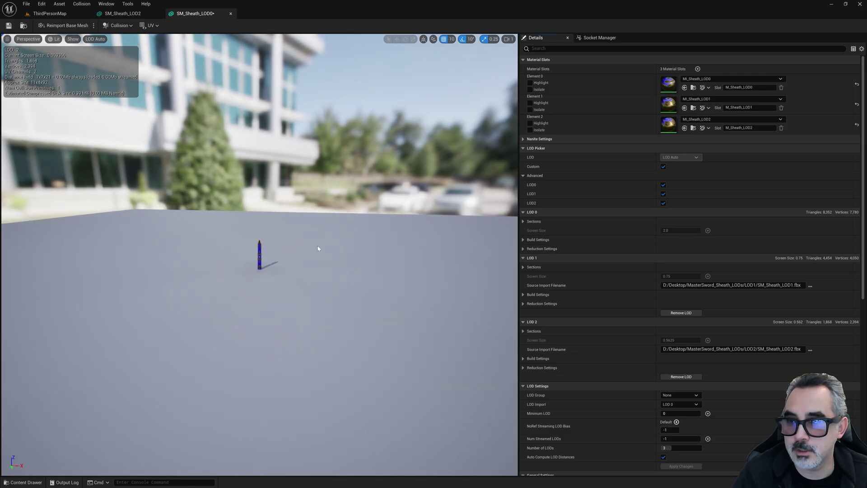
scroll(312, 271, "up", 5)
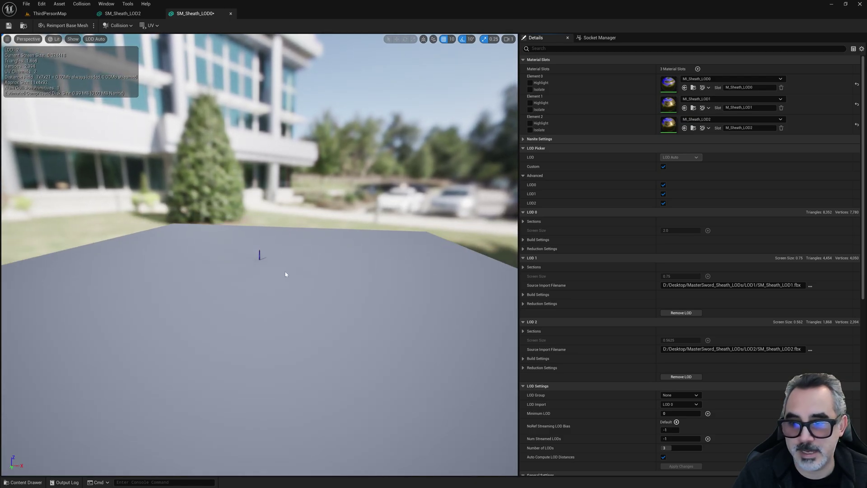
scroll(277, 271, "up", 15)
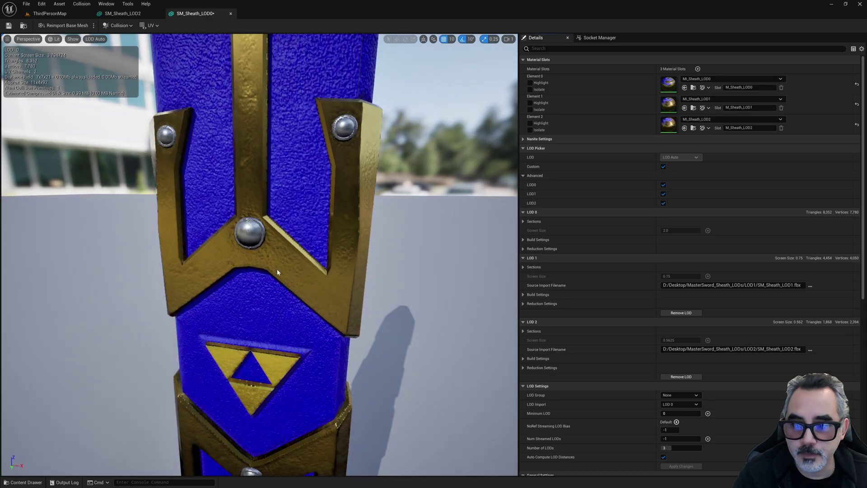
scroll(277, 273, "down", 6)
scroll(241, 152, "up", 5)
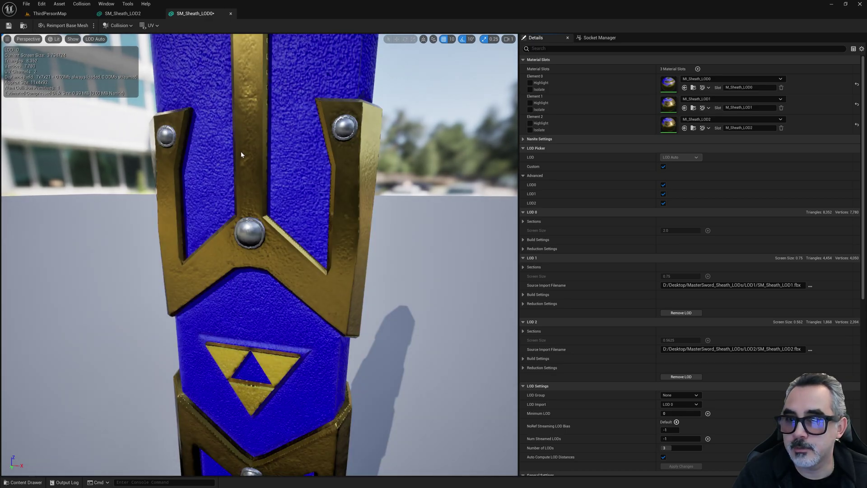
scroll(241, 152, "down", 5)
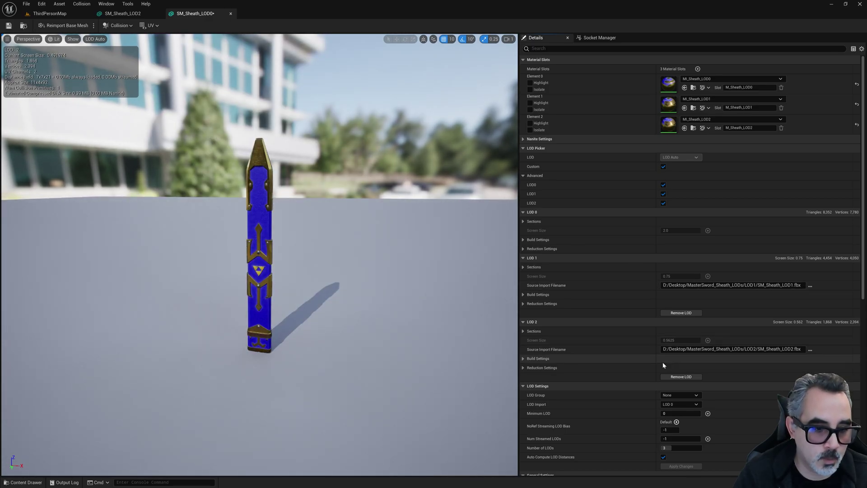
scroll(645, 375, "down", 2)
scroll(645, 376, "down", 5)
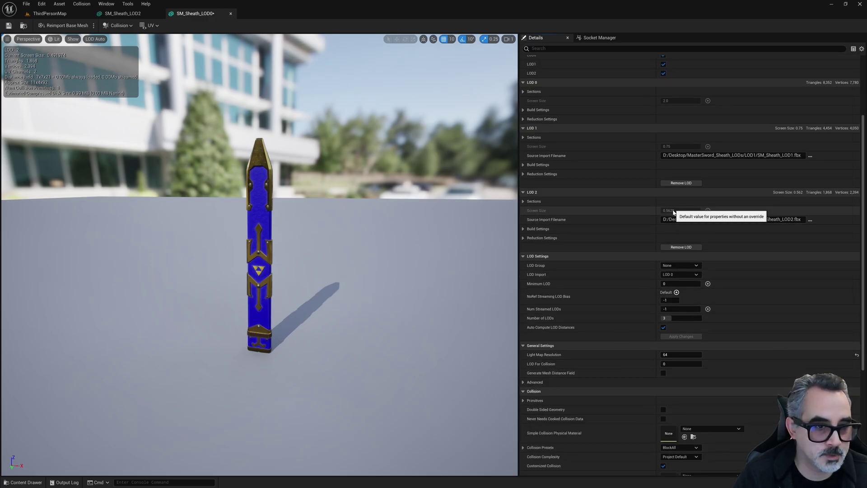
scroll(632, 181, "up", 3)
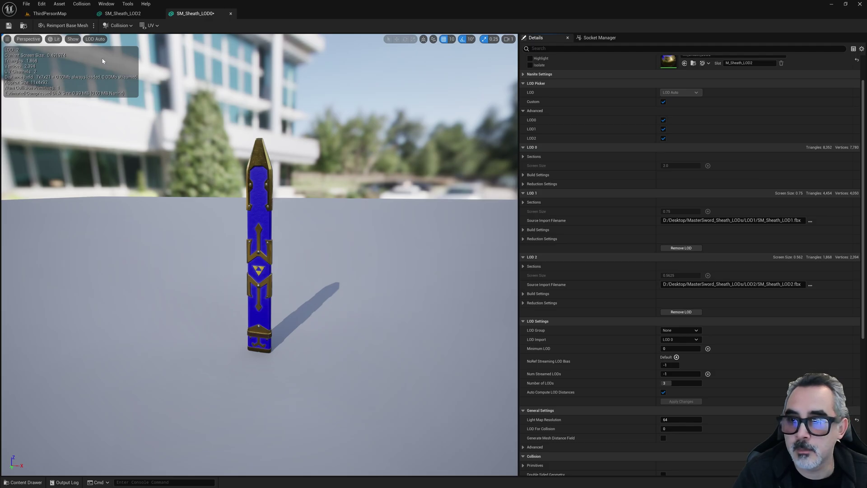
- Preview LOD 0, LOD 1 and LOD 2 of the sheath one after another in the viewport to compare them
left_click(95, 39)
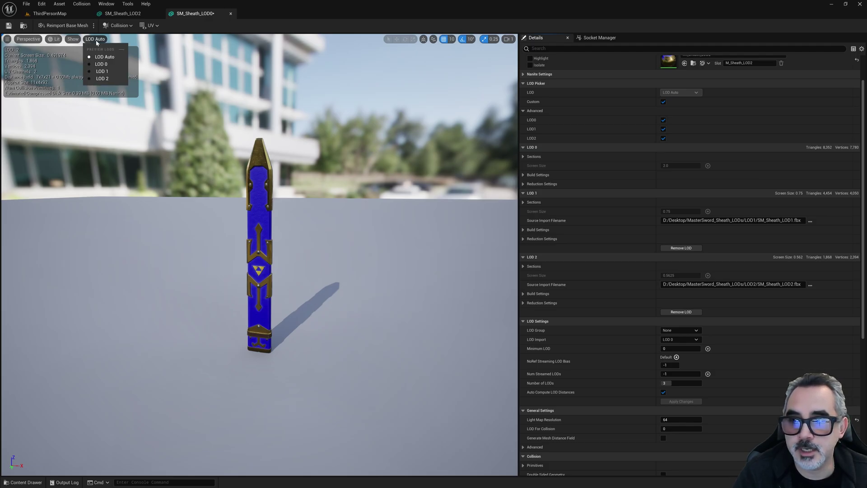
left_click(101, 65)
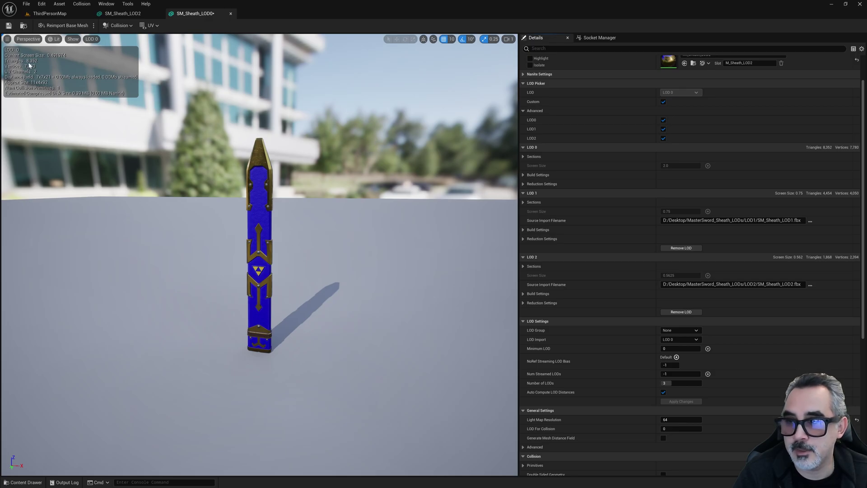
left_click(93, 40)
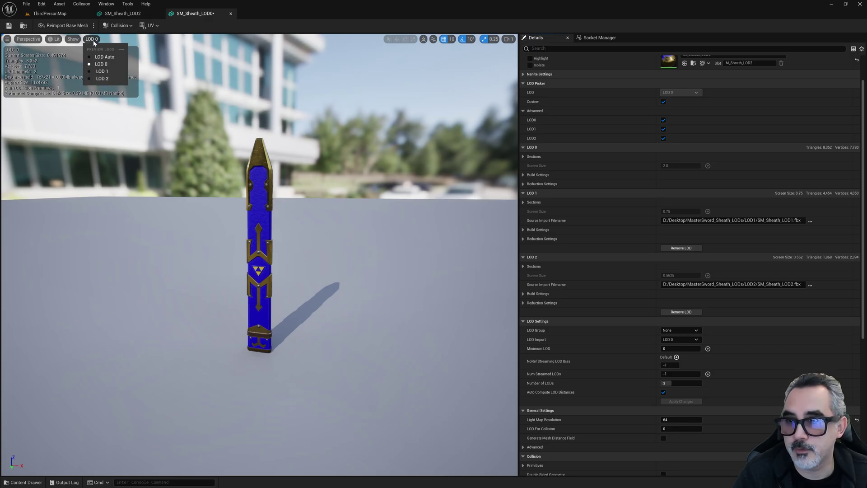
left_click(102, 71)
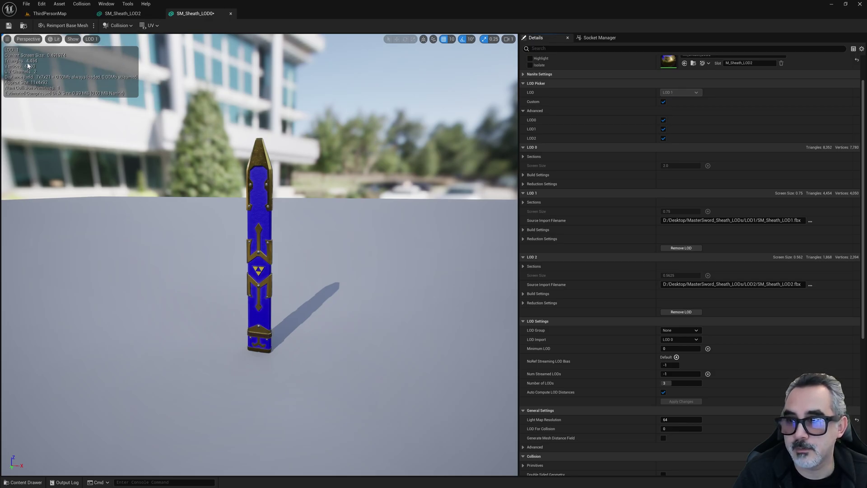
left_click(90, 40)
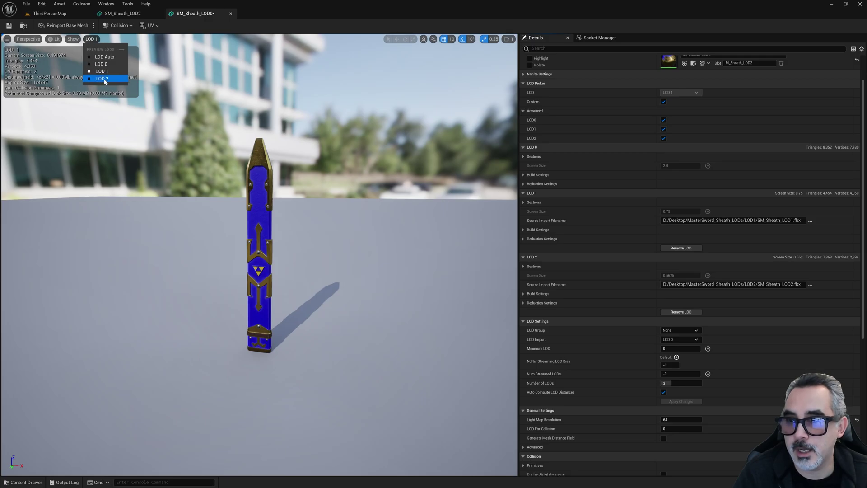
left_click(103, 79)
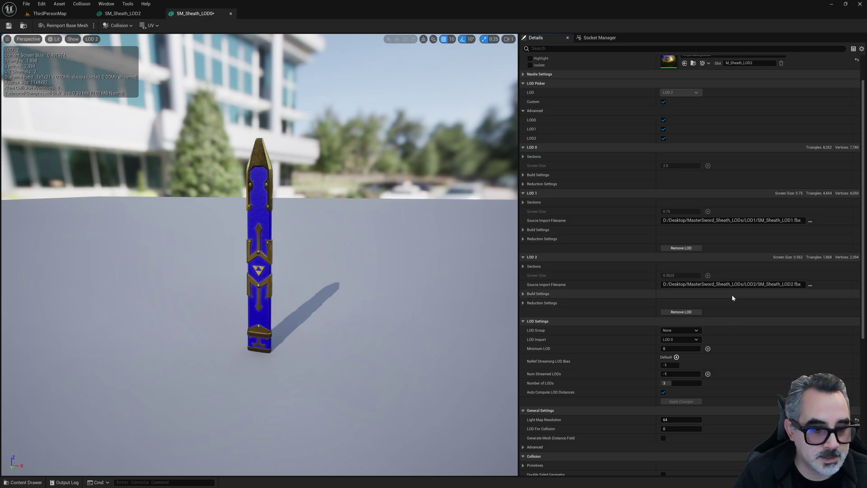
- Set the Number of LODs to 4, apply the changes, and preview LOD 3 in the viewport
left_click(669, 383)
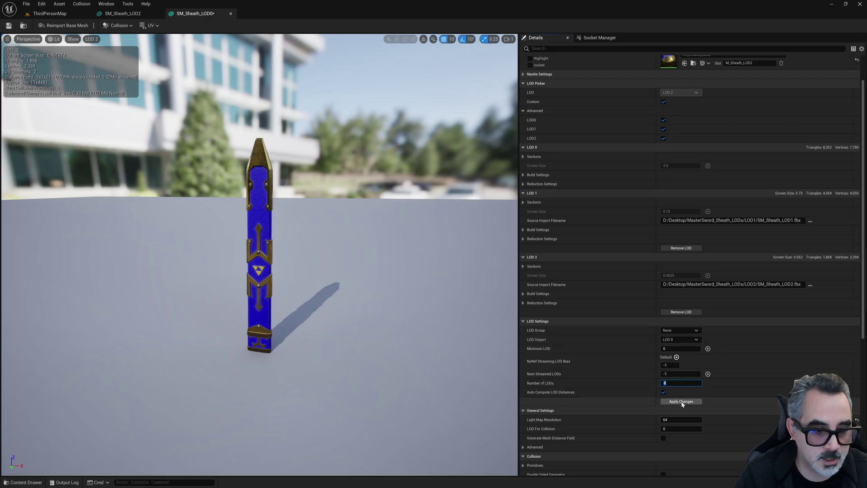
left_click(682, 402)
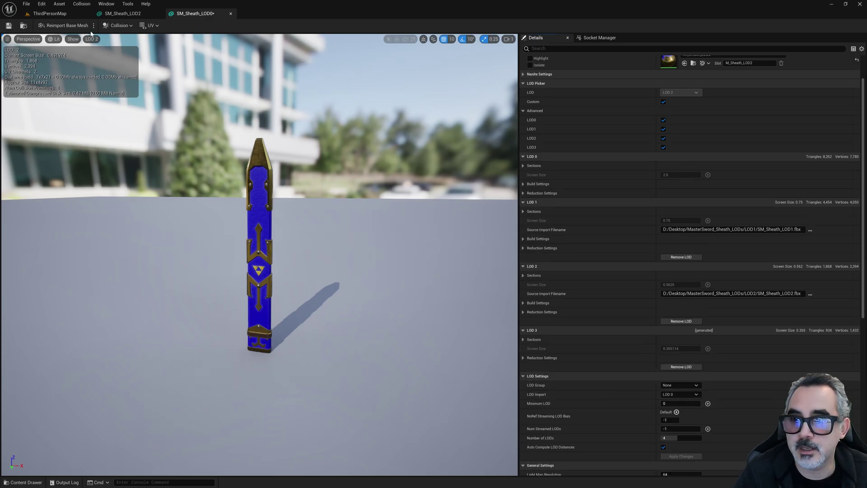
left_click(92, 39)
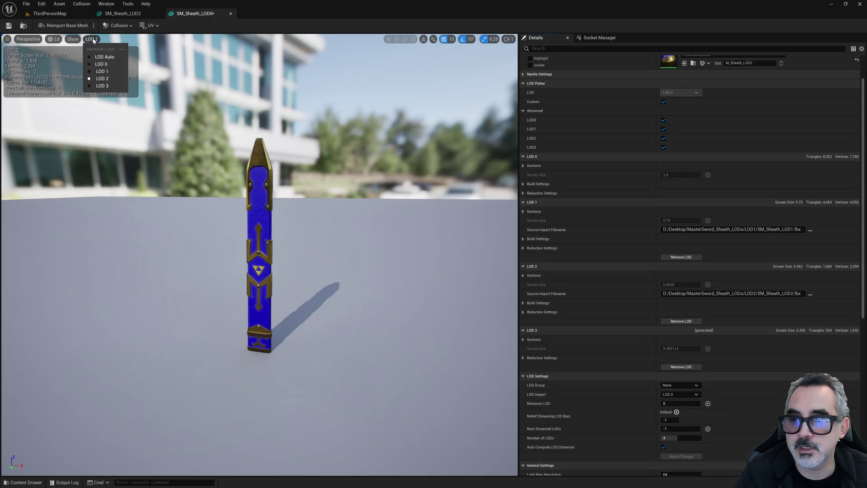
left_click(102, 86)
- Examine the shape and texture quality of the LOD 3 sheath from several angles and distances
left_click_drag(251, 269, 251, 243)
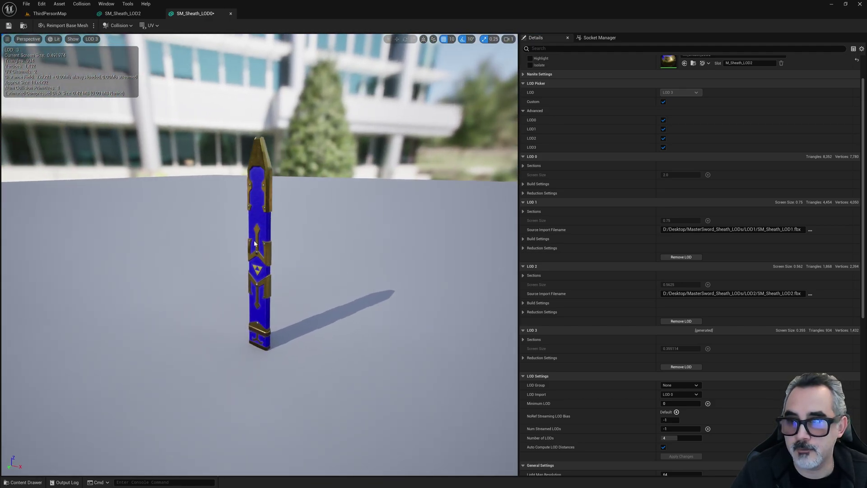
right_click_drag(256, 244, 298, 264)
mouse_move(306, 275)
left_mouse_down()
mouse_move(350, 282)
mouse_move(316, 282)
left_mouse_up()
right_click_drag(307, 274, 322, 283)
left_click_drag(307, 274, 277, 275)
mouse_move(307, 275)
right_mouse_down()
mouse_move(270, 253)
mouse_move(301, 271)
right_mouse_up()
left_click_drag(306, 275, 311, 274)
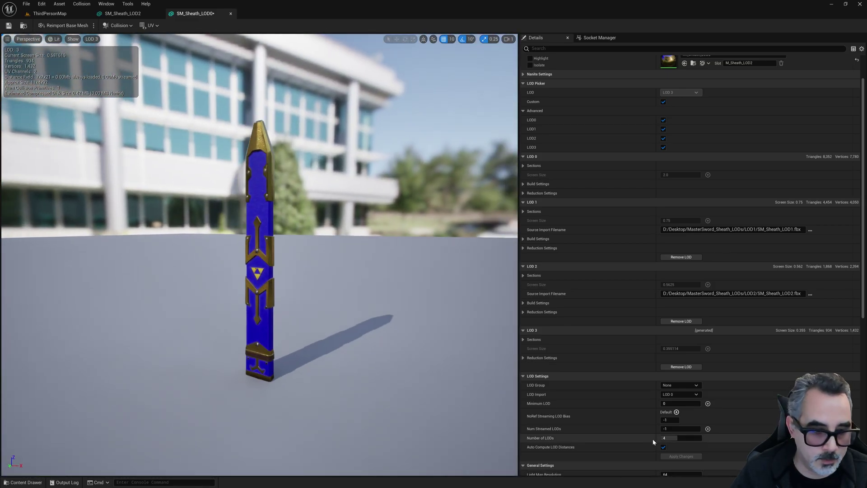
- Set the Number of LODs to 5 and apply the changes to the sheath mesh
left_click(677, 438)
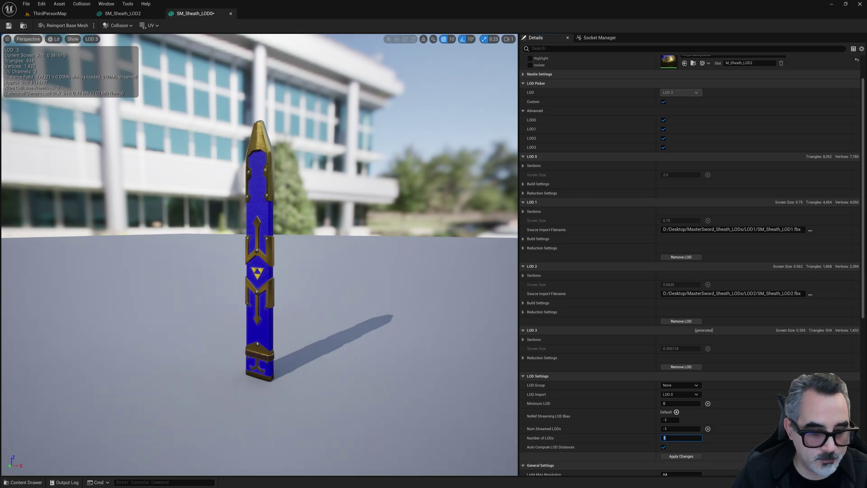
type("5")
left_click(680, 456)
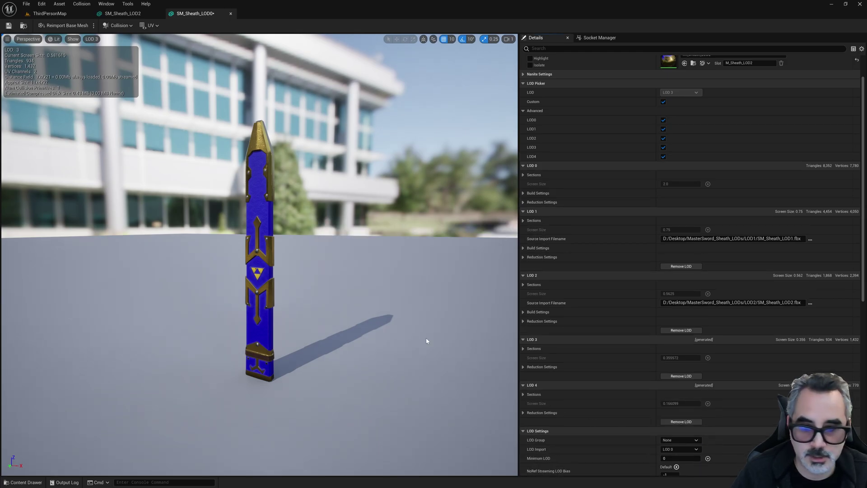
- Preview LOD 4 in the viewport and examine the sheath's shape and textures at close, medium and far distances
left_click(92, 39)
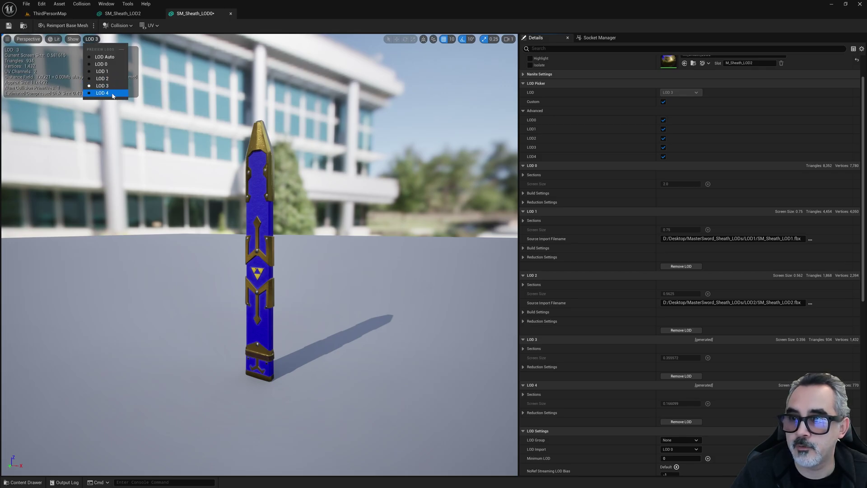
left_click(113, 96)
left_click_drag(251, 258, 257, 279)
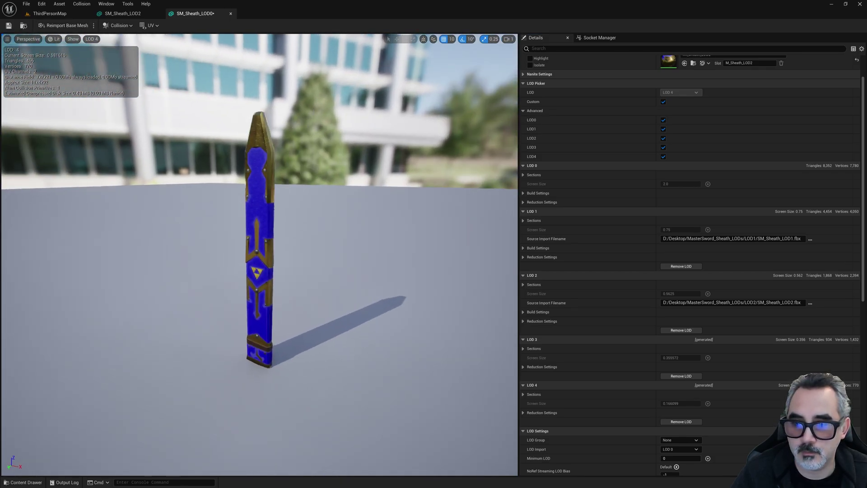
scroll(260, 255, "up", 10)
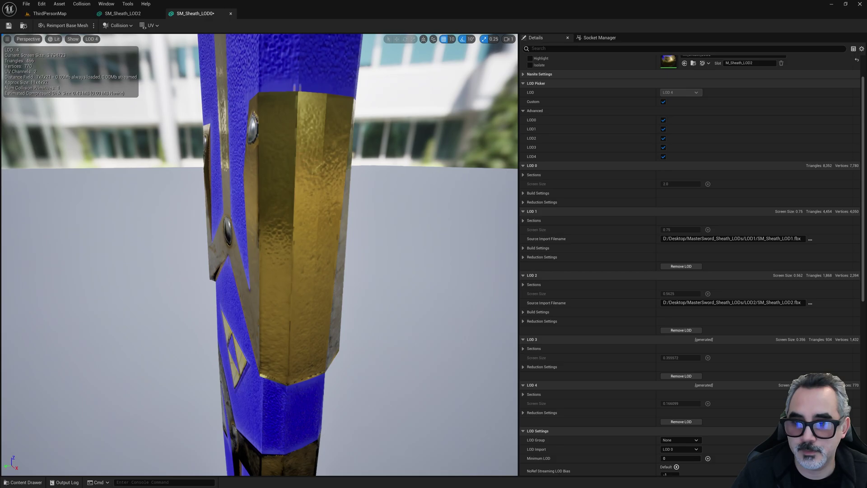
scroll(260, 255, "down", 15)
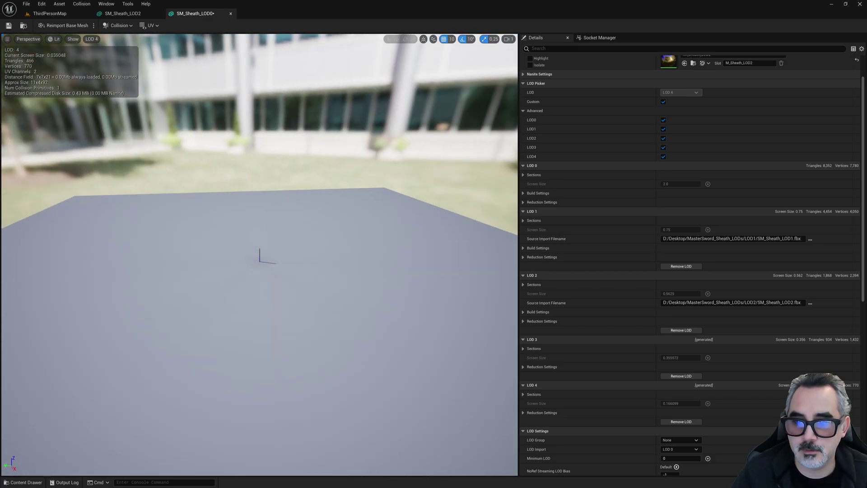
scroll(259, 255, "down", 8)
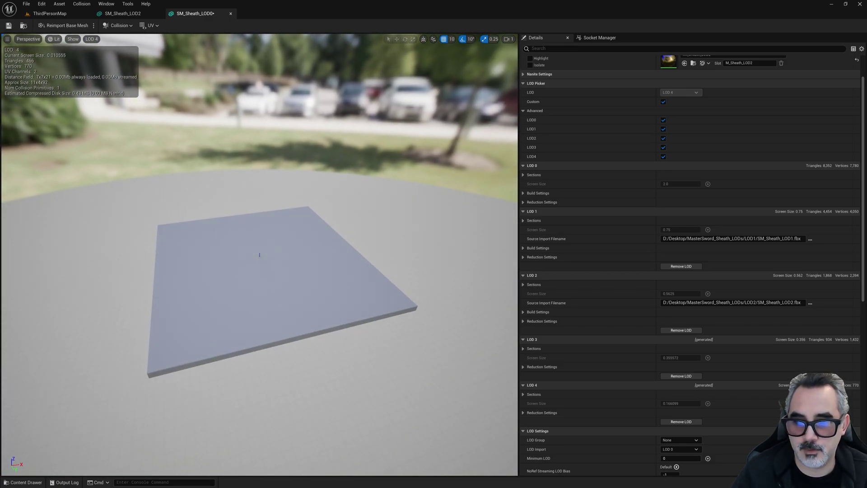
scroll(259, 255, "up", 15)
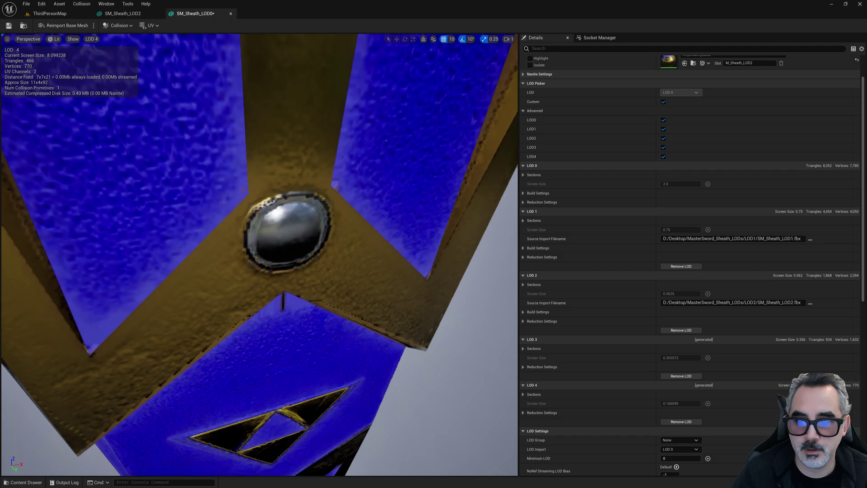
scroll(259, 254, "down", 4)
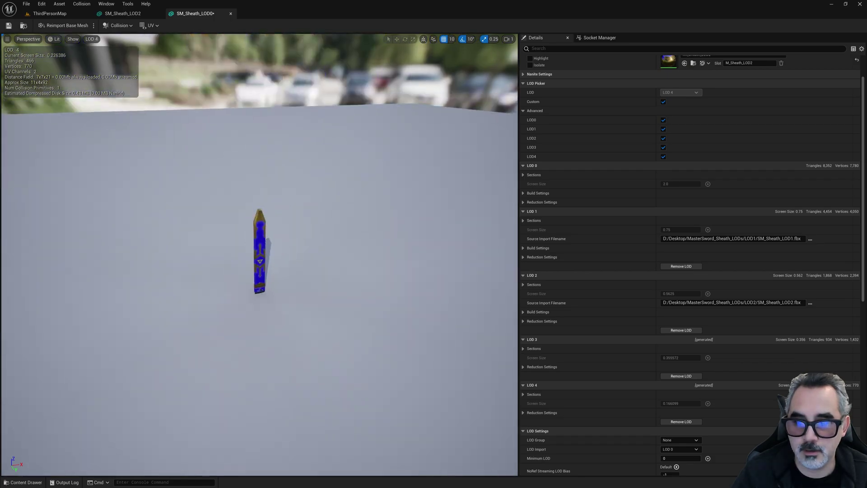
scroll(259, 254, "down", 3)
scroll(259, 254, "up", 3)
left_click_drag(62, 267, 54, 230)
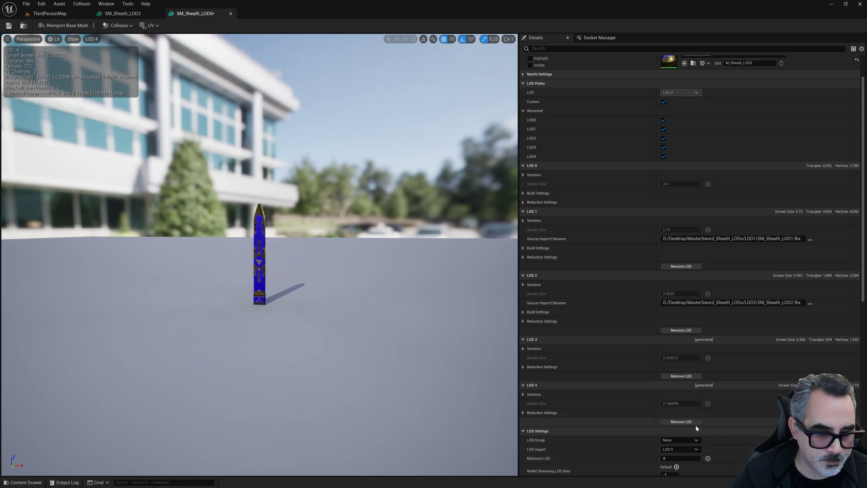
- Set the Number of LODs to 6 and apply the changes to the sheath mesh
scroll(708, 439, "down", 1)
scroll(709, 440, "down", 3)
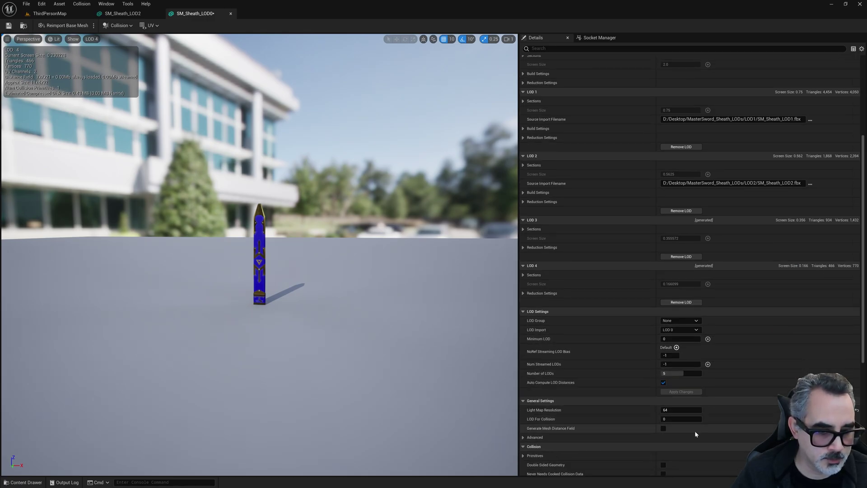
left_click(680, 372)
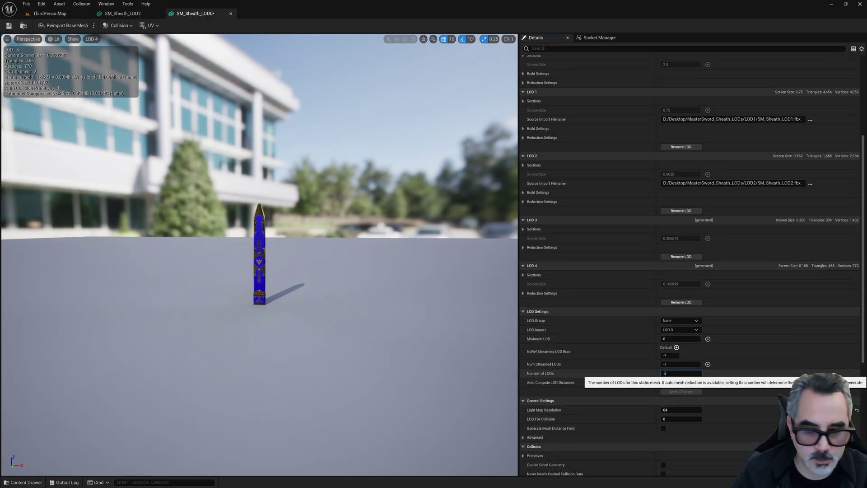
type("6")
key("Return")
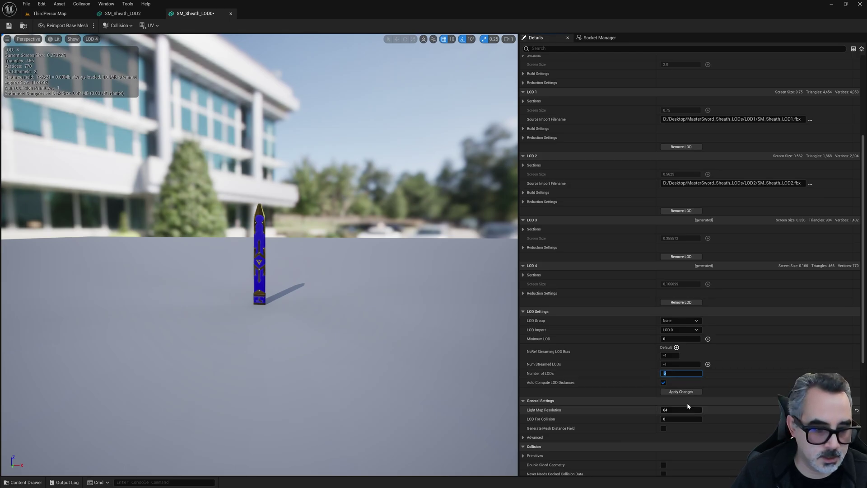
left_click(691, 392)
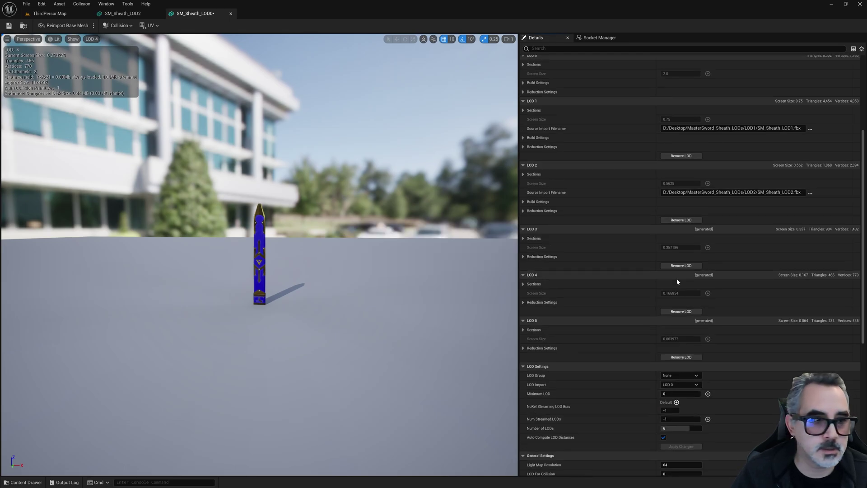
- Preview LOD 5 in the viewport and examine the simplified sheath from several angles and distances
scroll(707, 282, "up", 6)
scroll(707, 282, "up", 1)
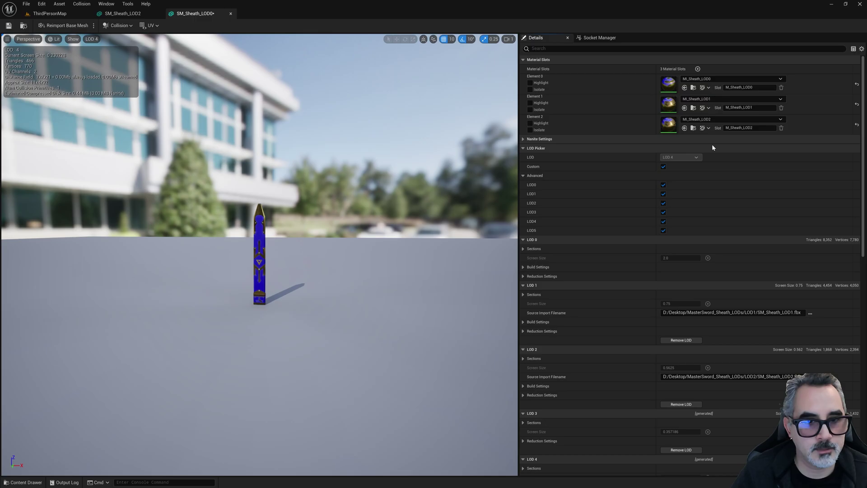
left_click(91, 39)
left_click(102, 100)
scroll(259, 226, "up", 6)
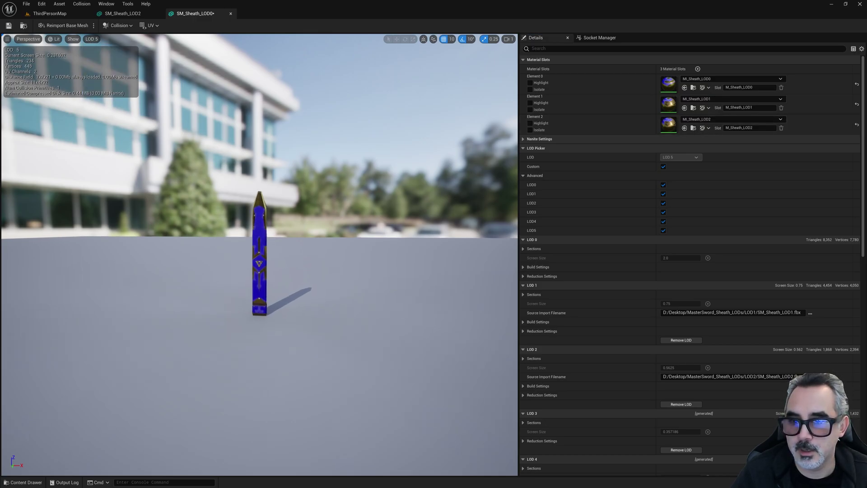
mouse_move(256, 235)
right_mouse_down("alt")
mouse_move(230, 234)
mouse_move(255, 234)
right_mouse_up("alt")
left_click_drag(256, 235, 158, 224, "alt")
left_click_drag(310, 315, 252, 310, "alt")
right_click_drag(253, 310, 266, 250, "alt")
left_click_drag(267, 250, 260, 278, "alt")
left_click_drag(302, 318, 296, 343, "alt")
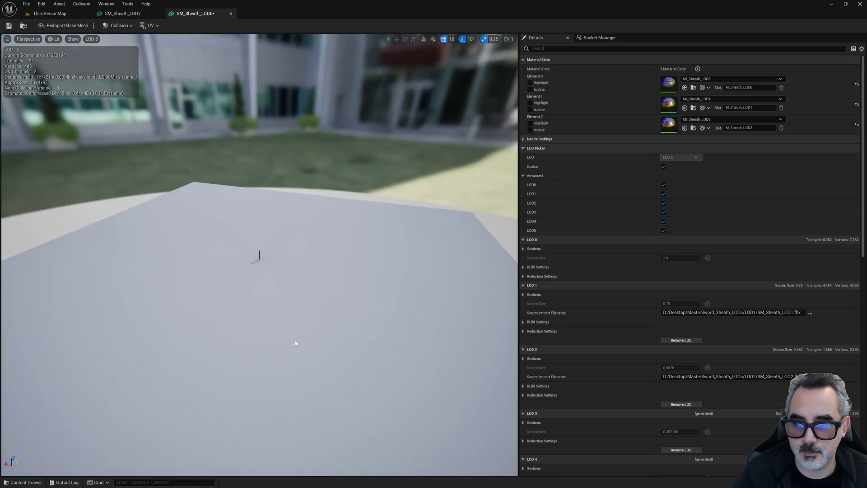
right_click_drag(296, 343, 288, 333, "alt")
left_click_drag(287, 333, 407, 309, "alt")
left_click_drag(270, 246, 165, 273, "alt")
right_click_drag(165, 273, 221, 300, "alt")
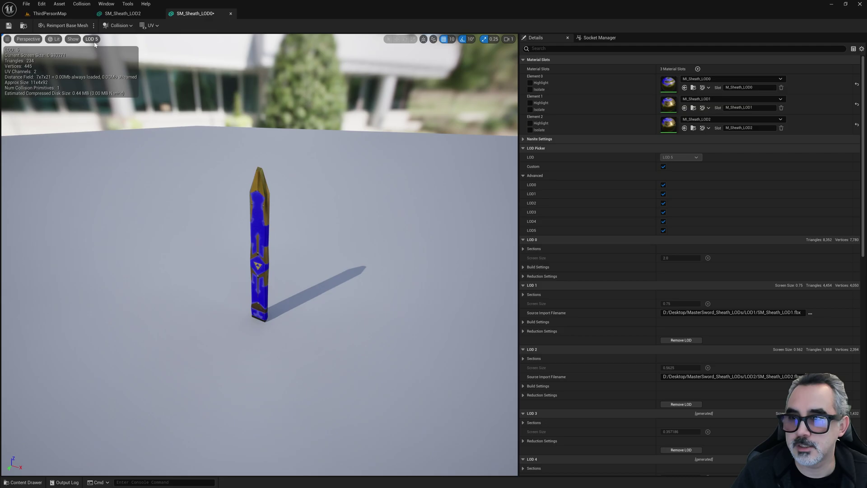
- Switch the viewport preview to LOD Auto, check the LOD transitions from near to far, and frame the sheath again
left_click(92, 40)
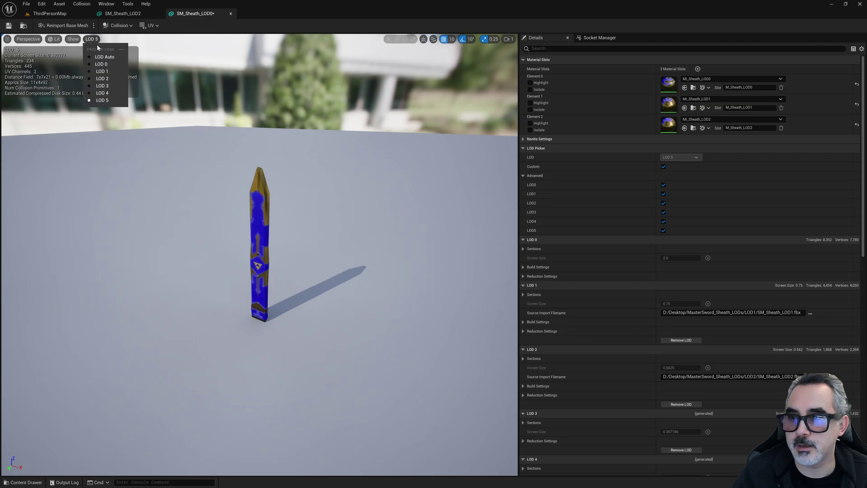
left_click(110, 60)
mouse_move(279, 208)
right_mouse_down("alt")
mouse_move(361, 253)
mouse_move(271, 202)
right_mouse_up("alt")
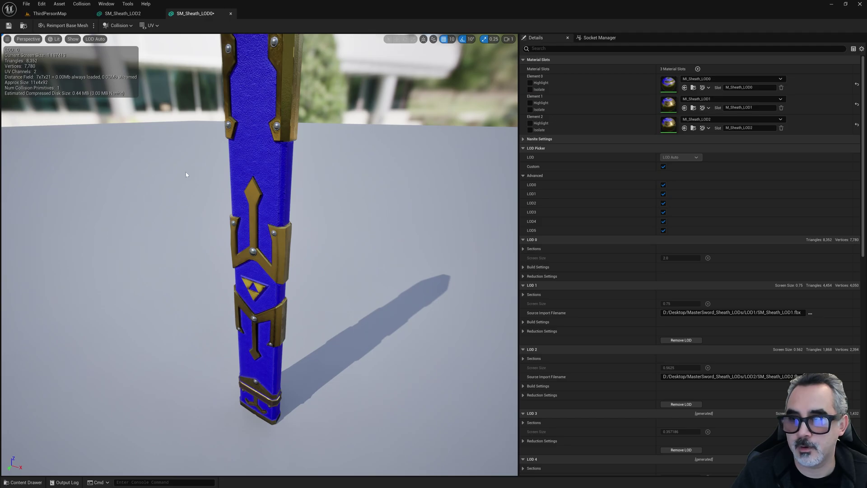
right_click_drag(344, 324, 206, 148, "alt")
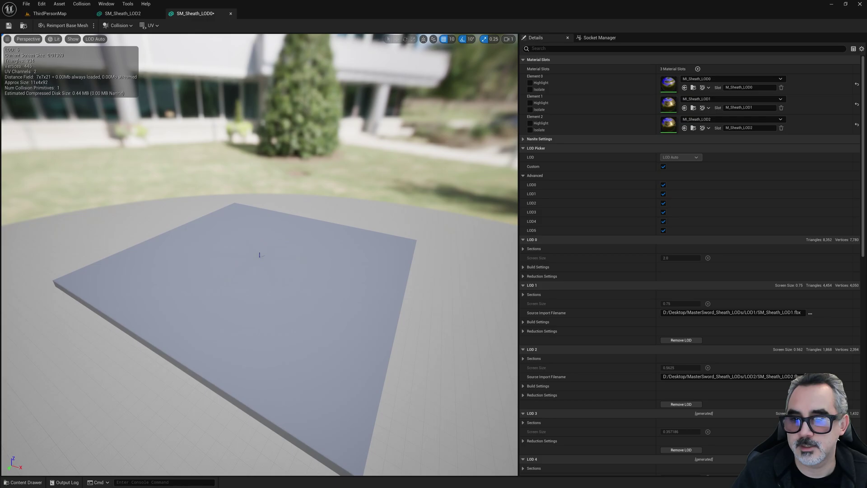
key("f")
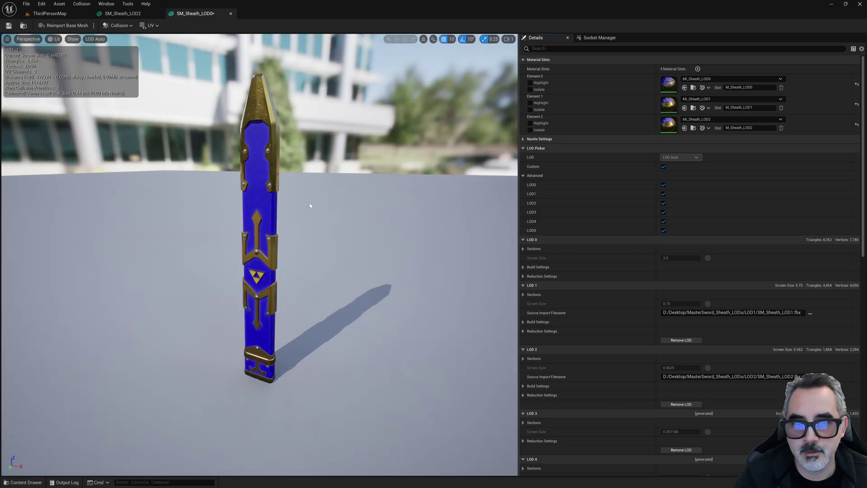